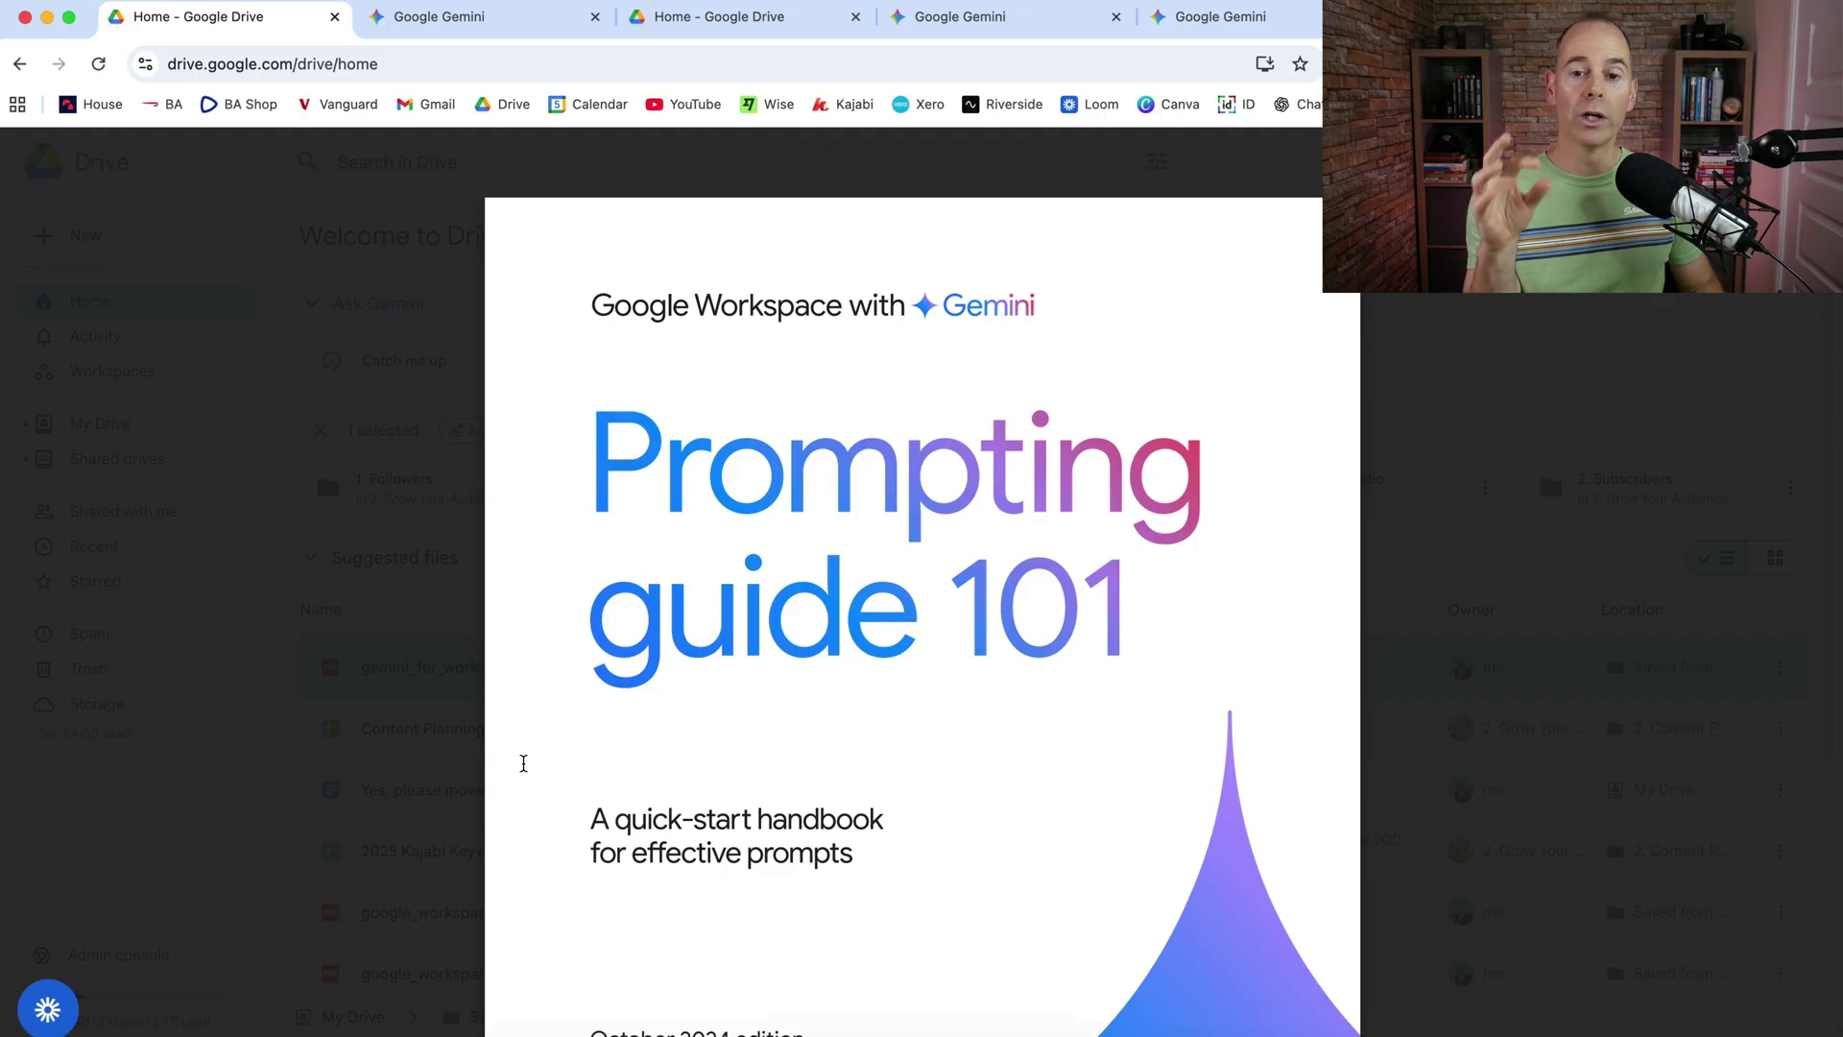
scroll(523, 764, down, 2)
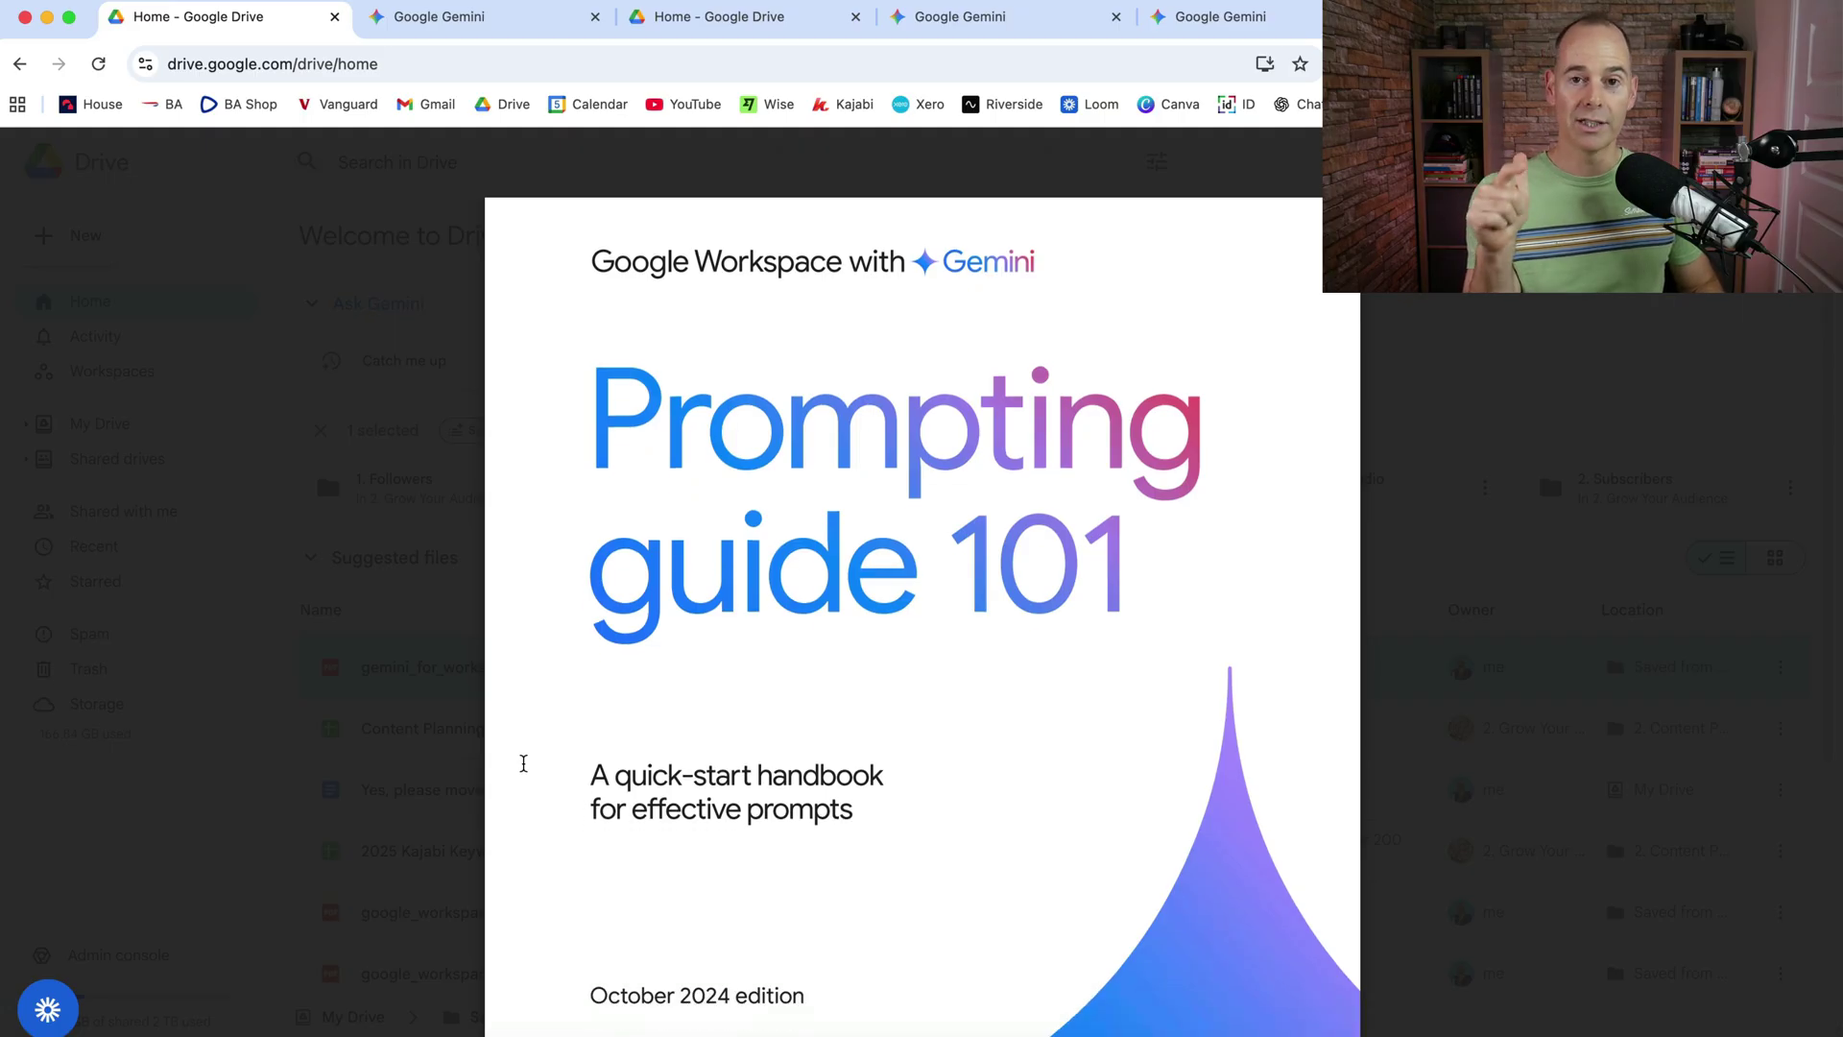
scroll(523, 763, down, 1)
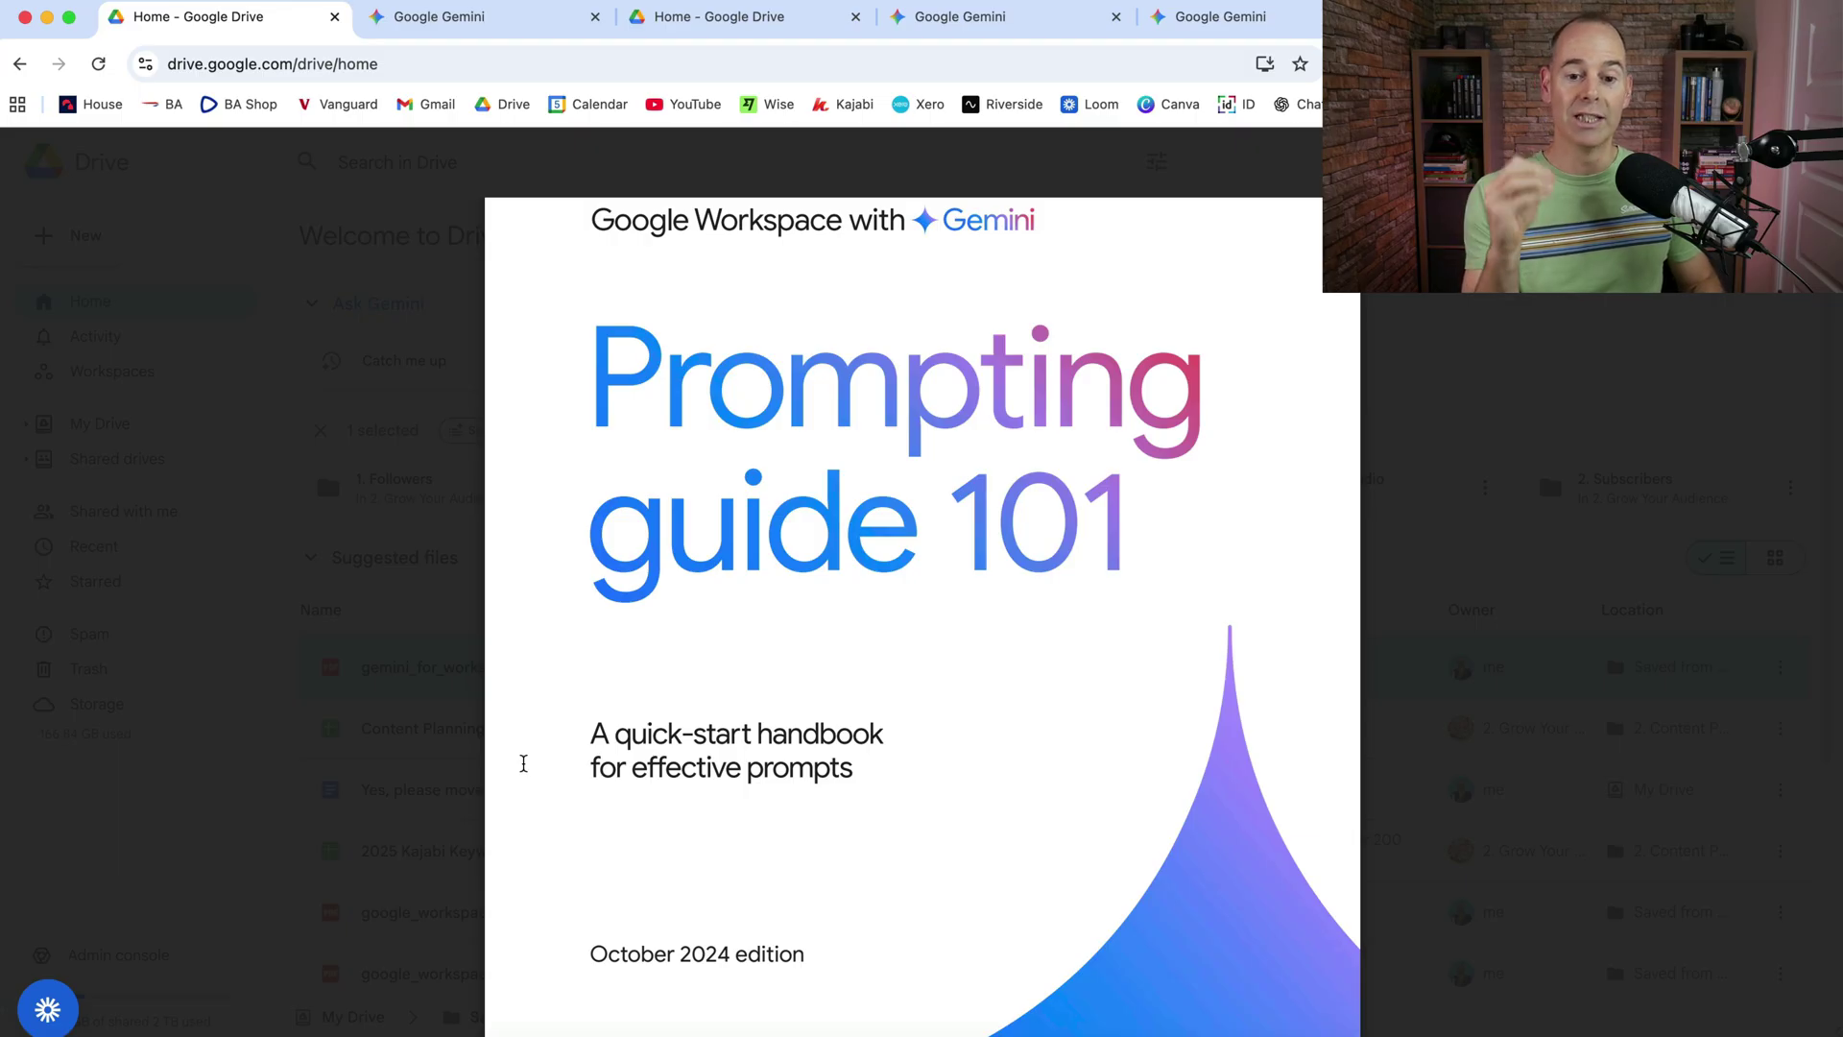
scroll(523, 763, down, 1)
scroll(523, 763, up, 1)
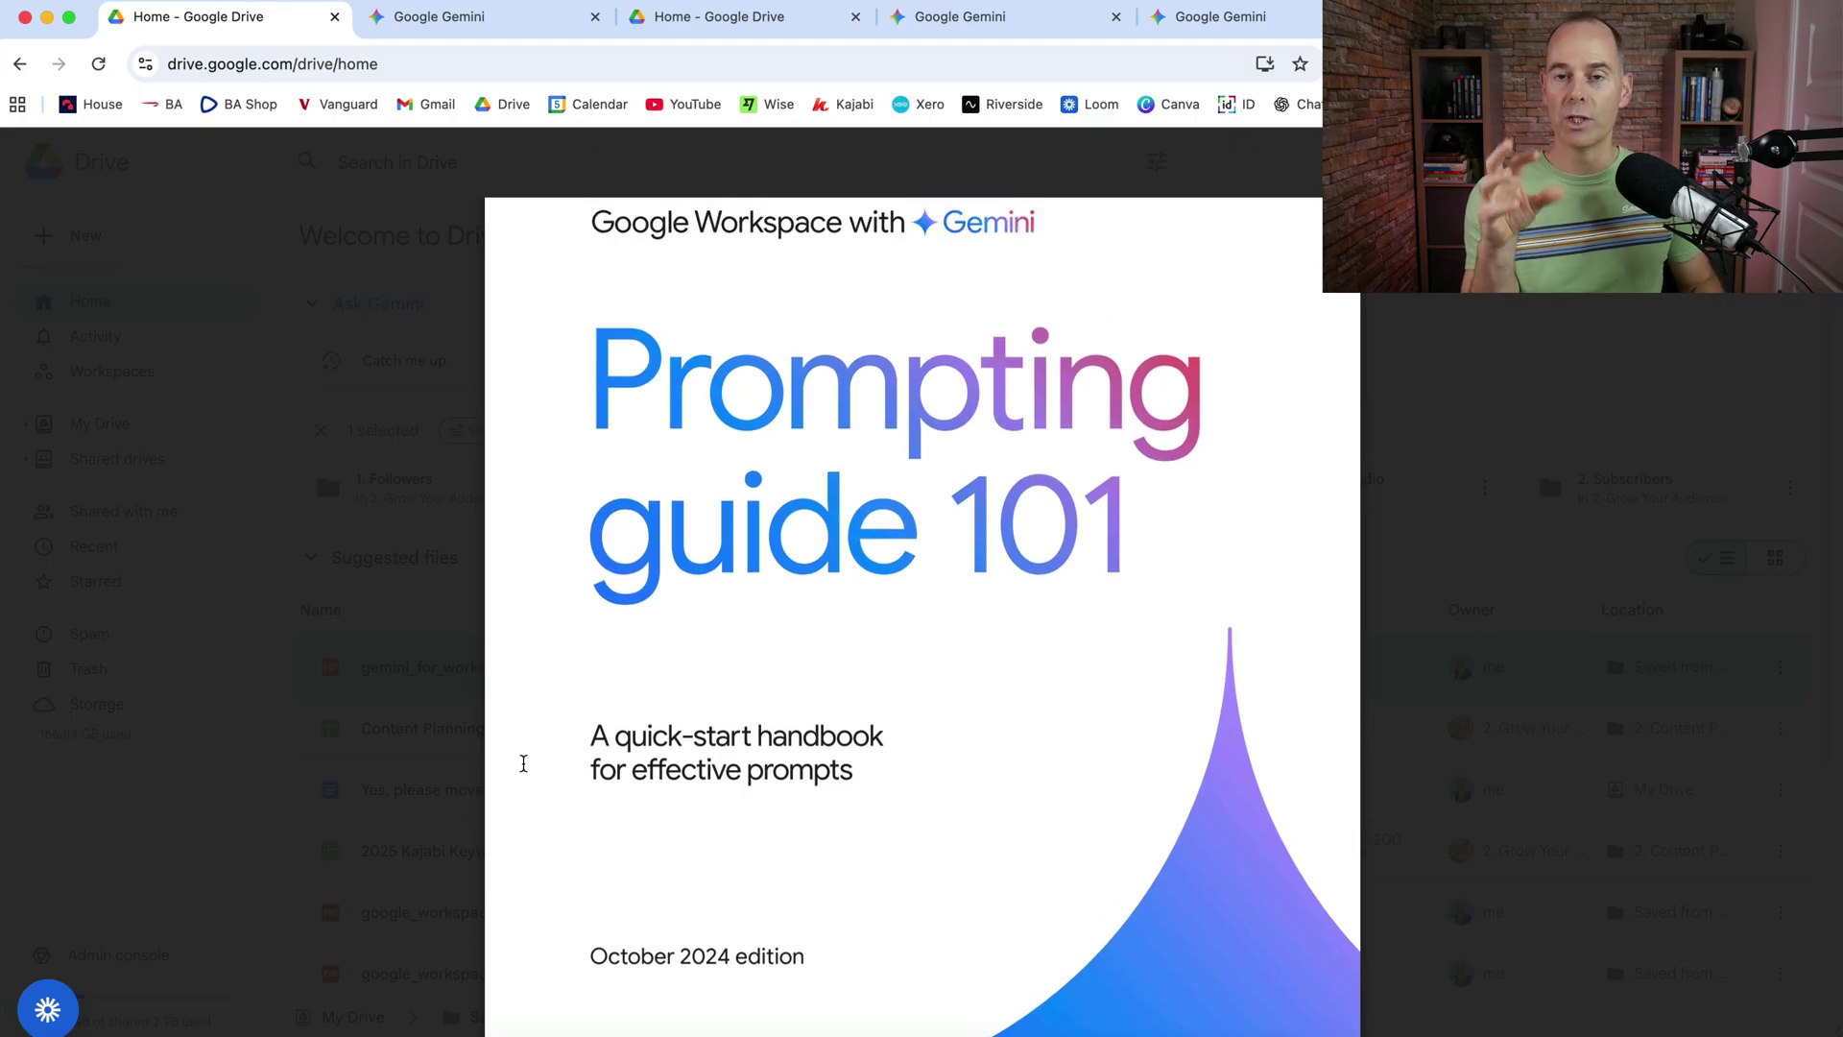
scroll(523, 763, up, 3)
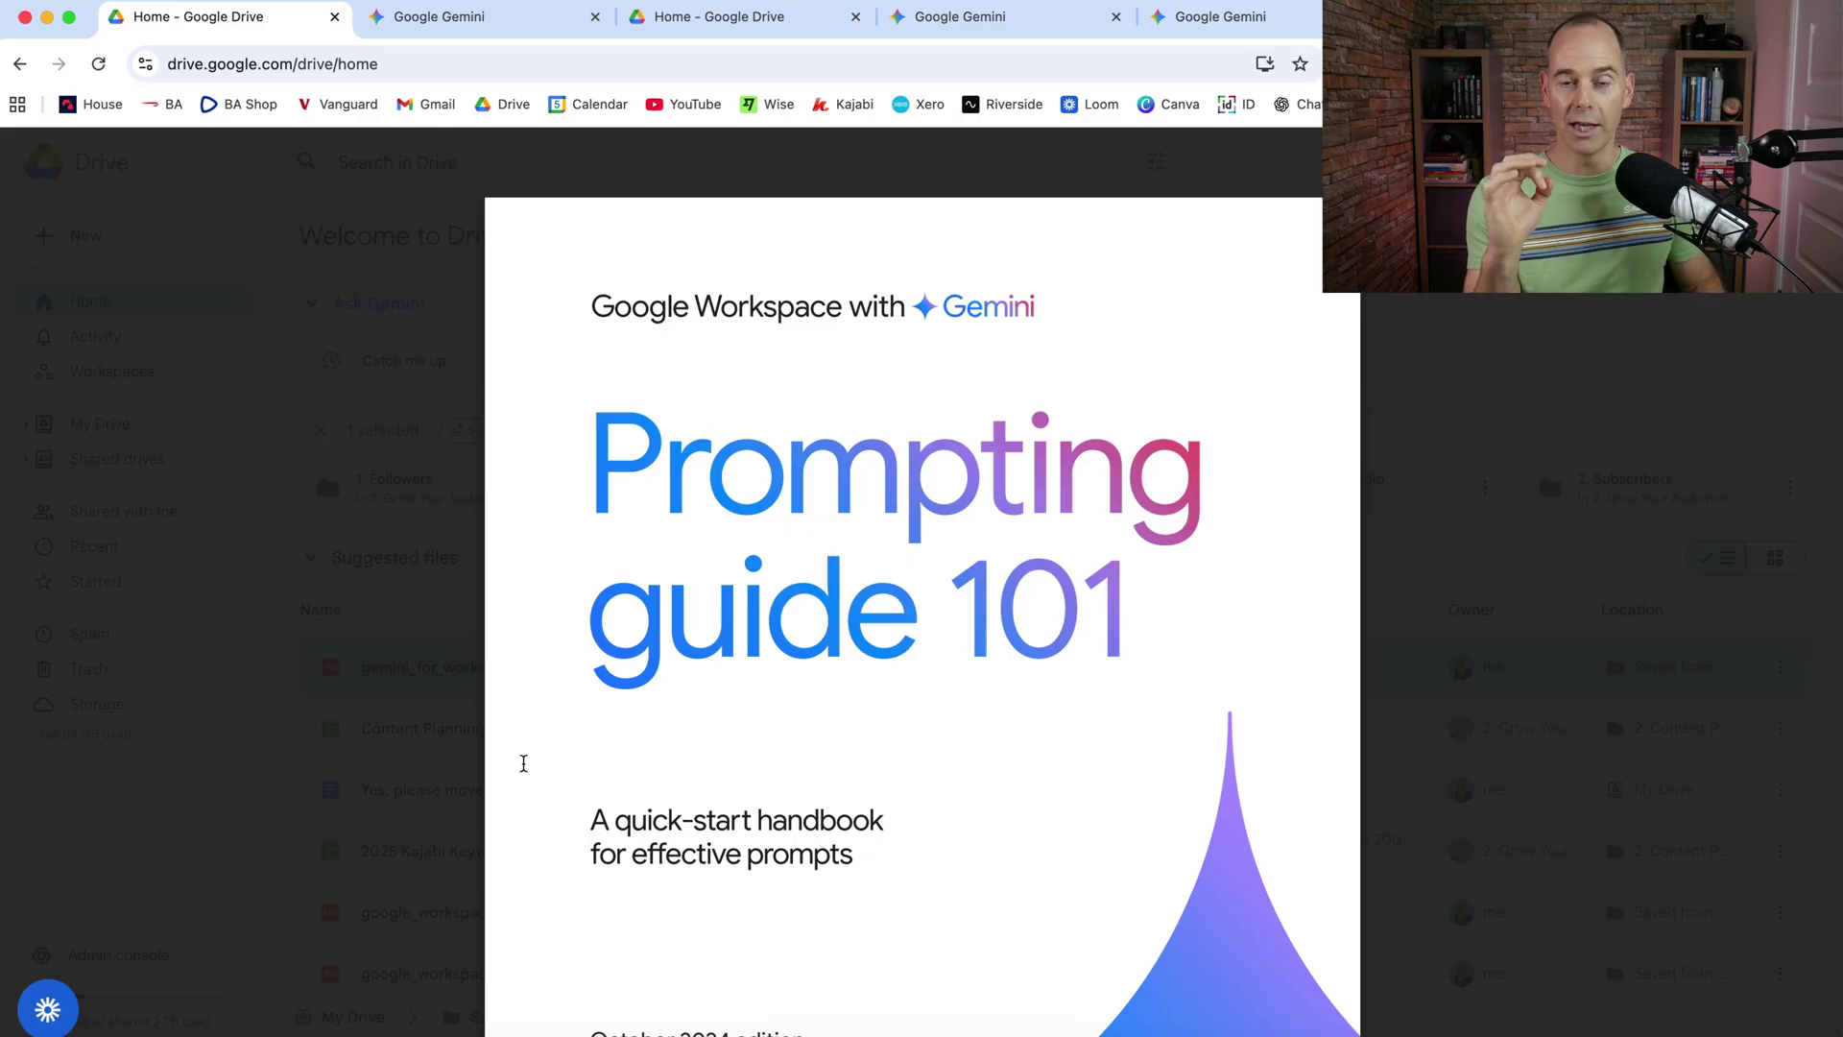
Send the drafted prompt asking Gemini to review the homepage and share its thoughts
click(498, 19)
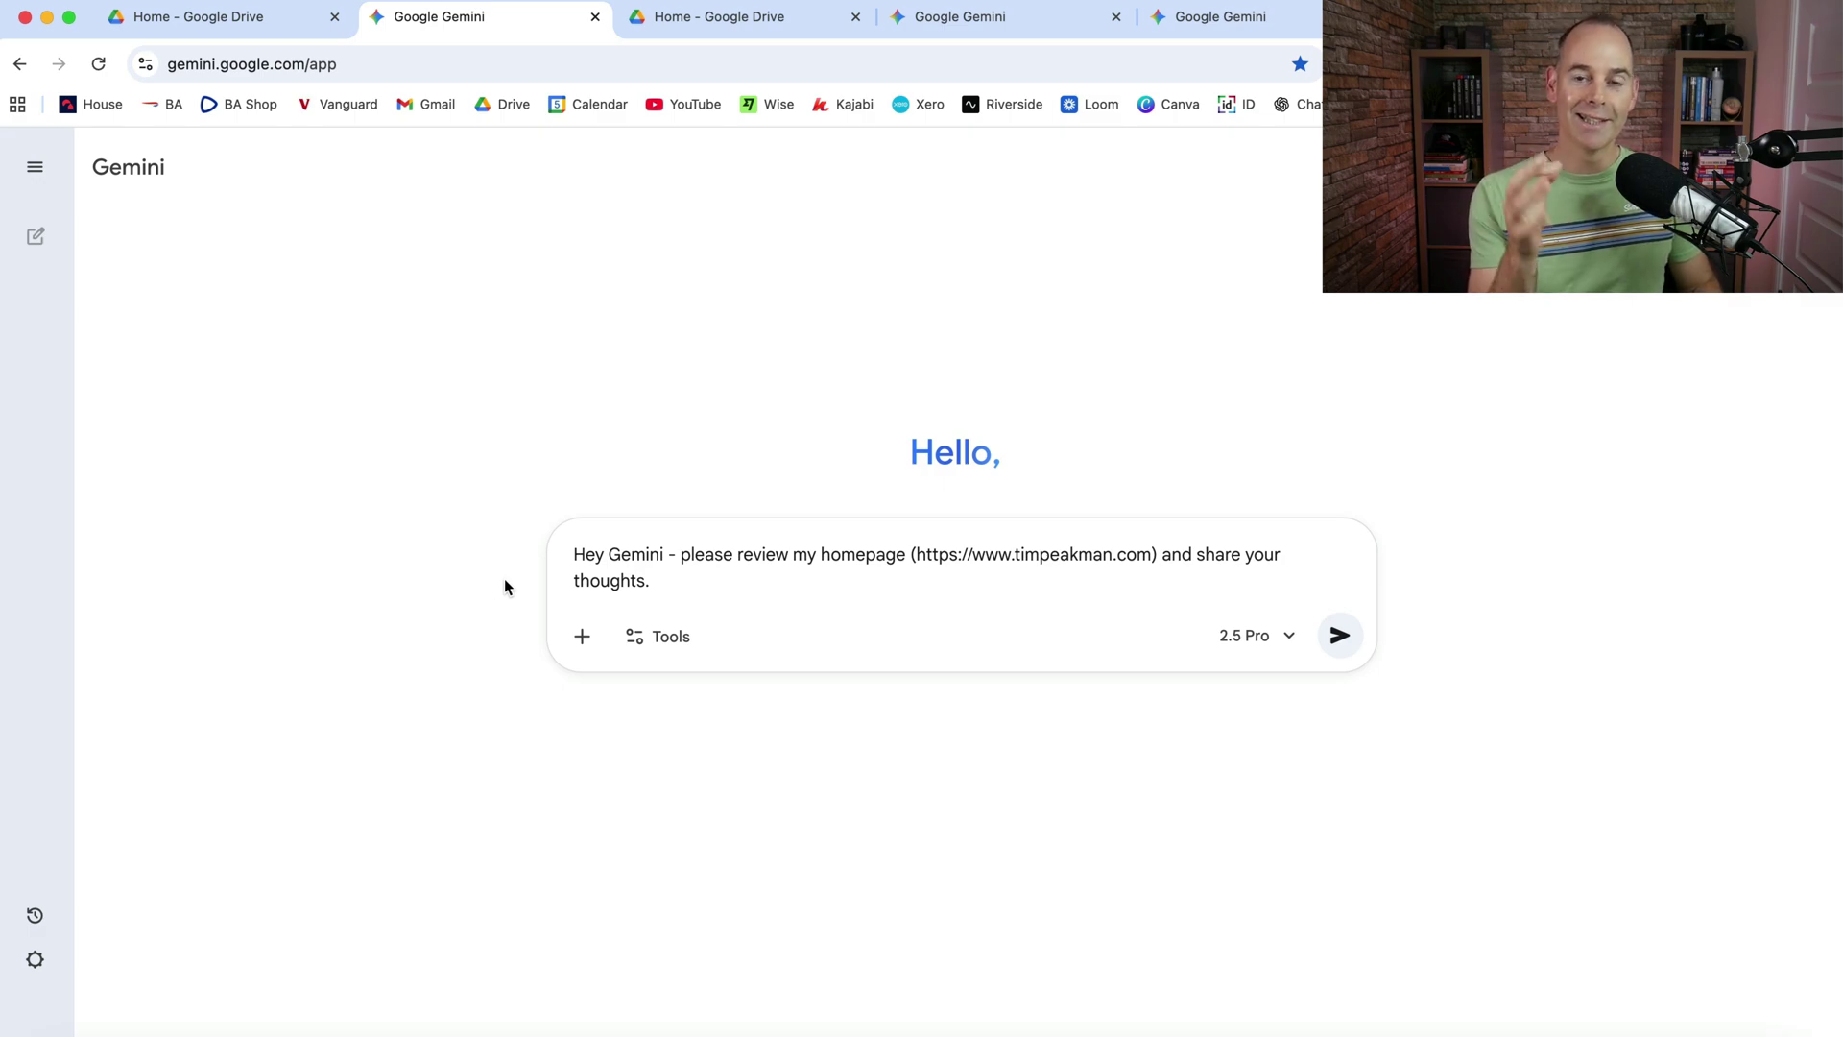
click(679, 584)
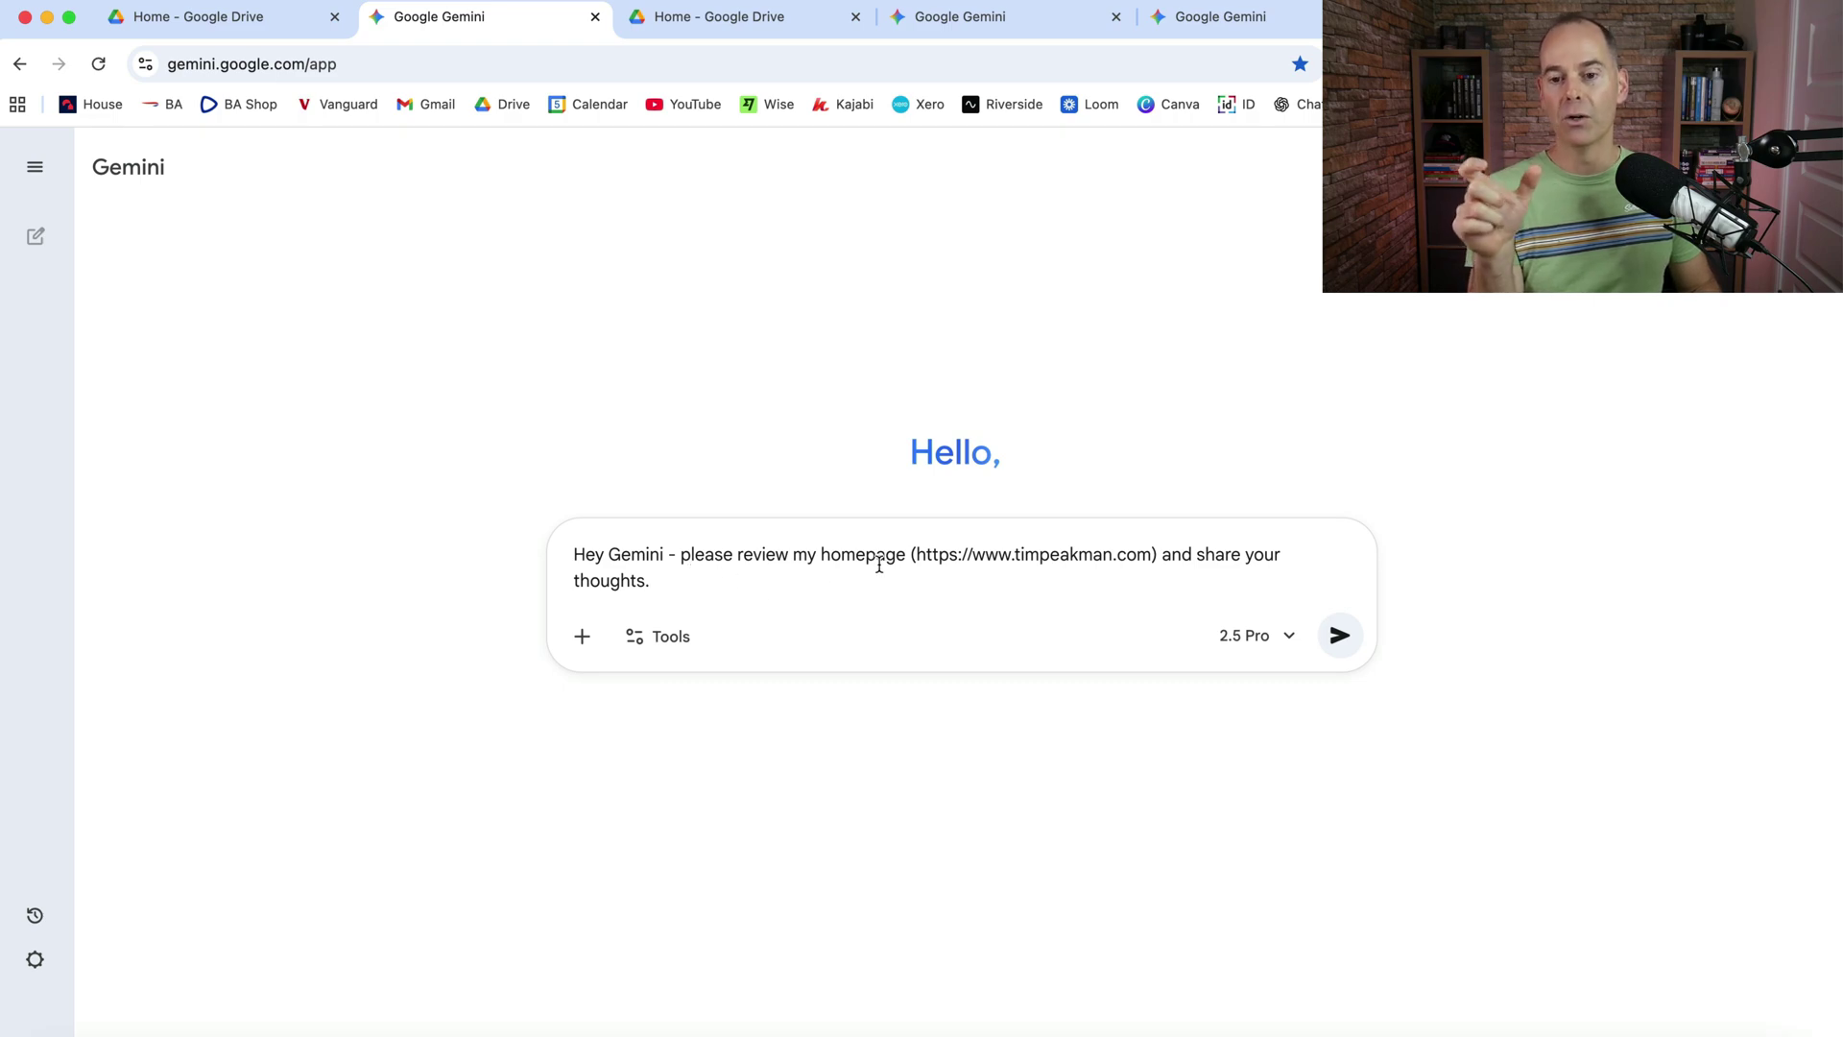
click(1340, 637)
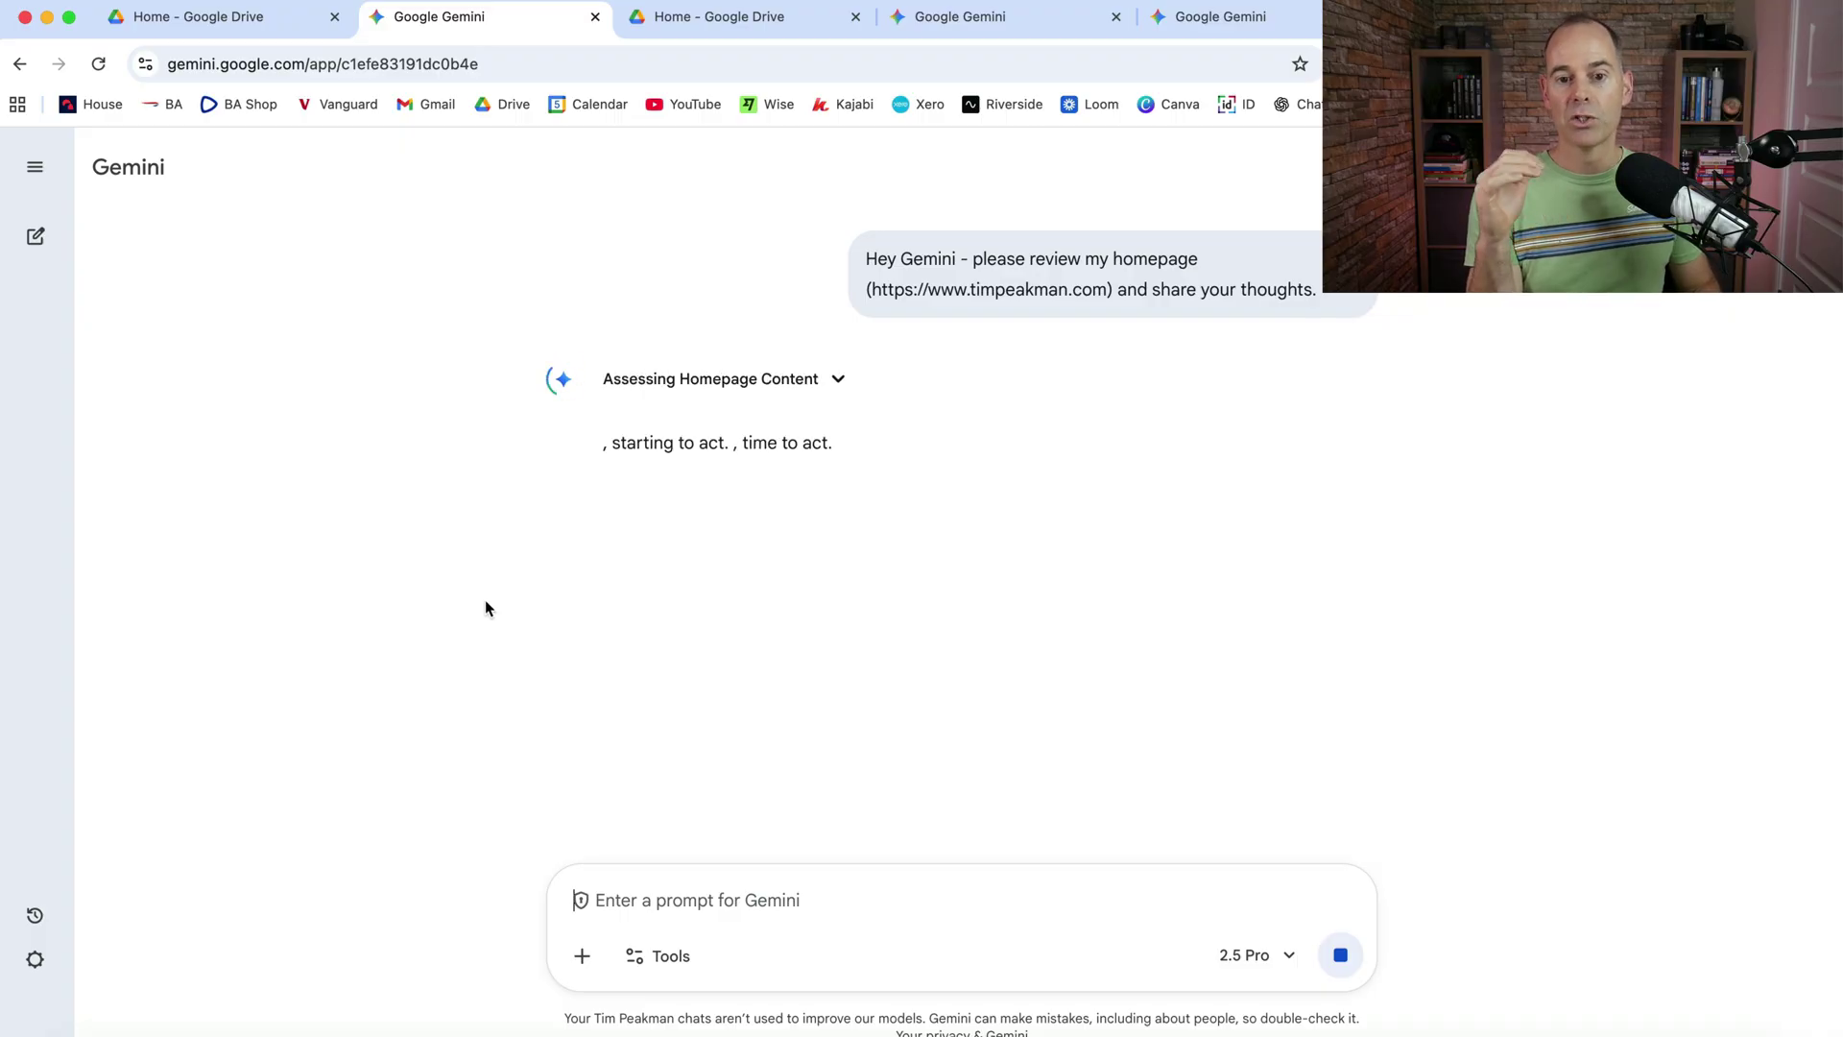
Expand 'Show thinking' and scroll through Gemini's reasoning while the homepage review generates
click(739, 379)
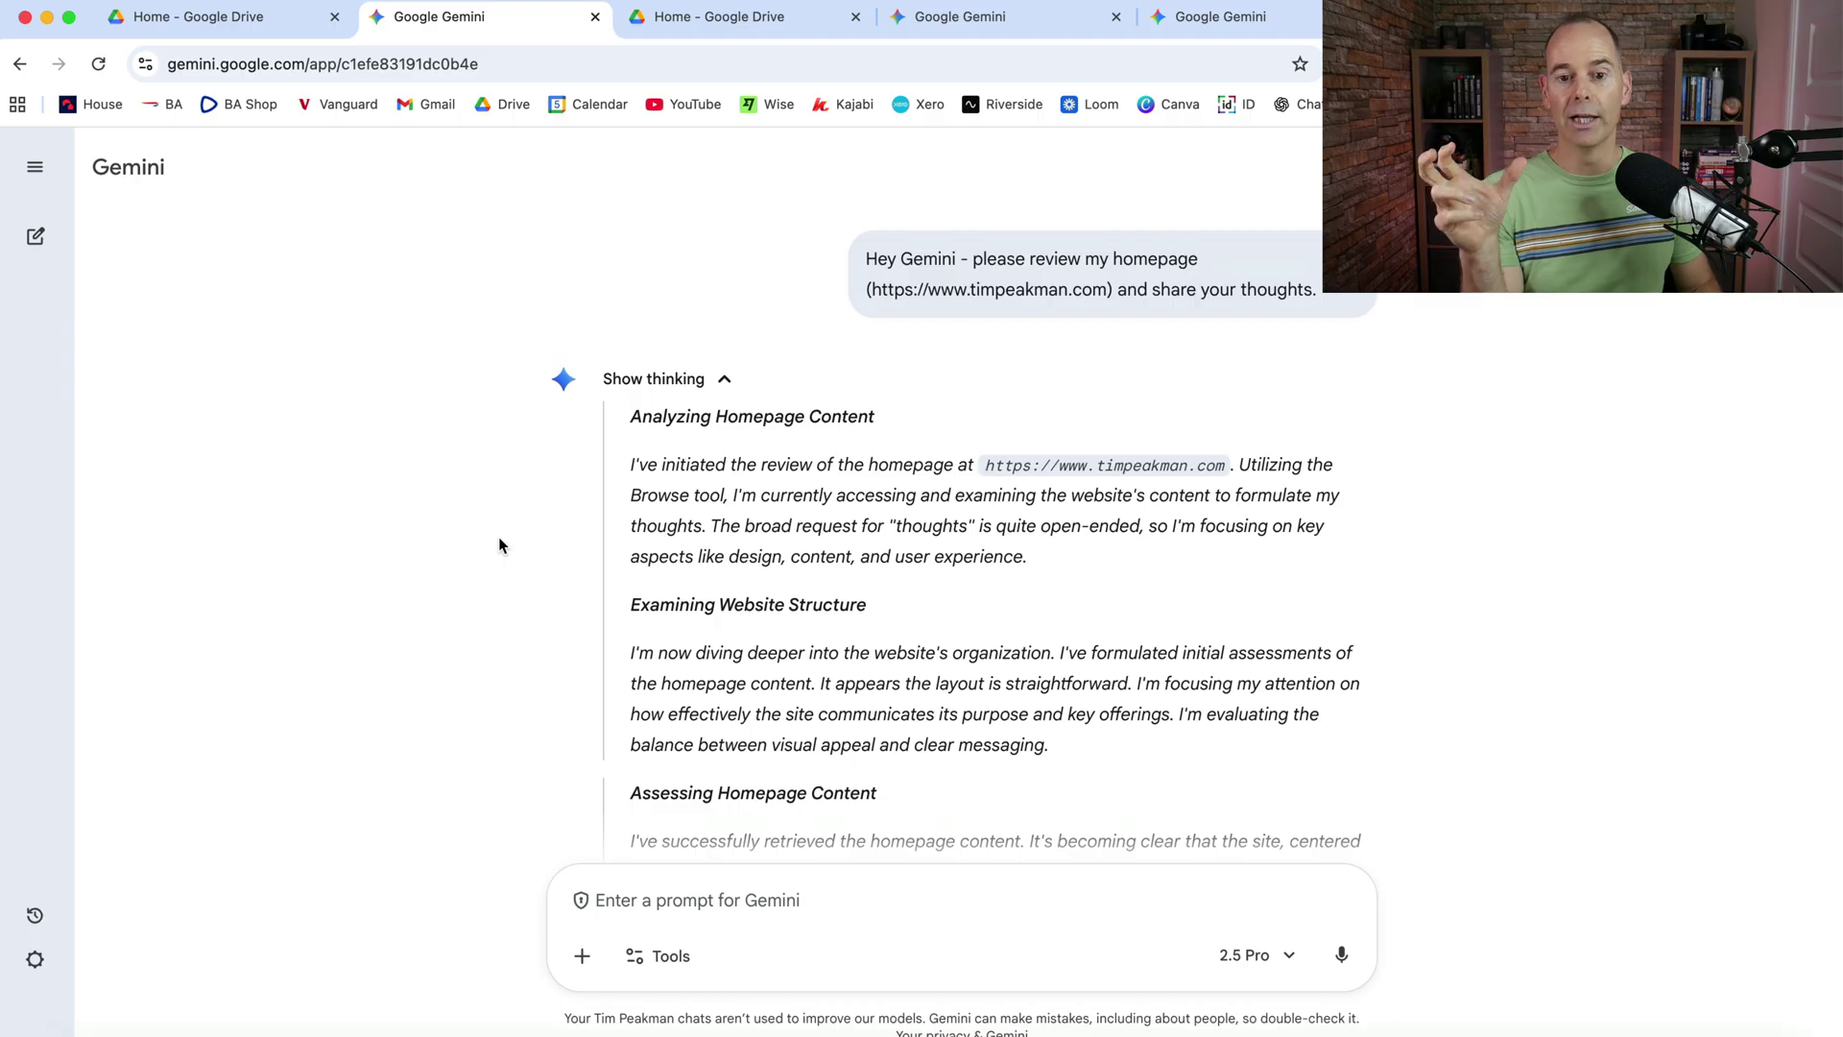
scroll(498, 546, down, 3)
scroll(499, 545, down, 3)
scroll(498, 545, down, 1)
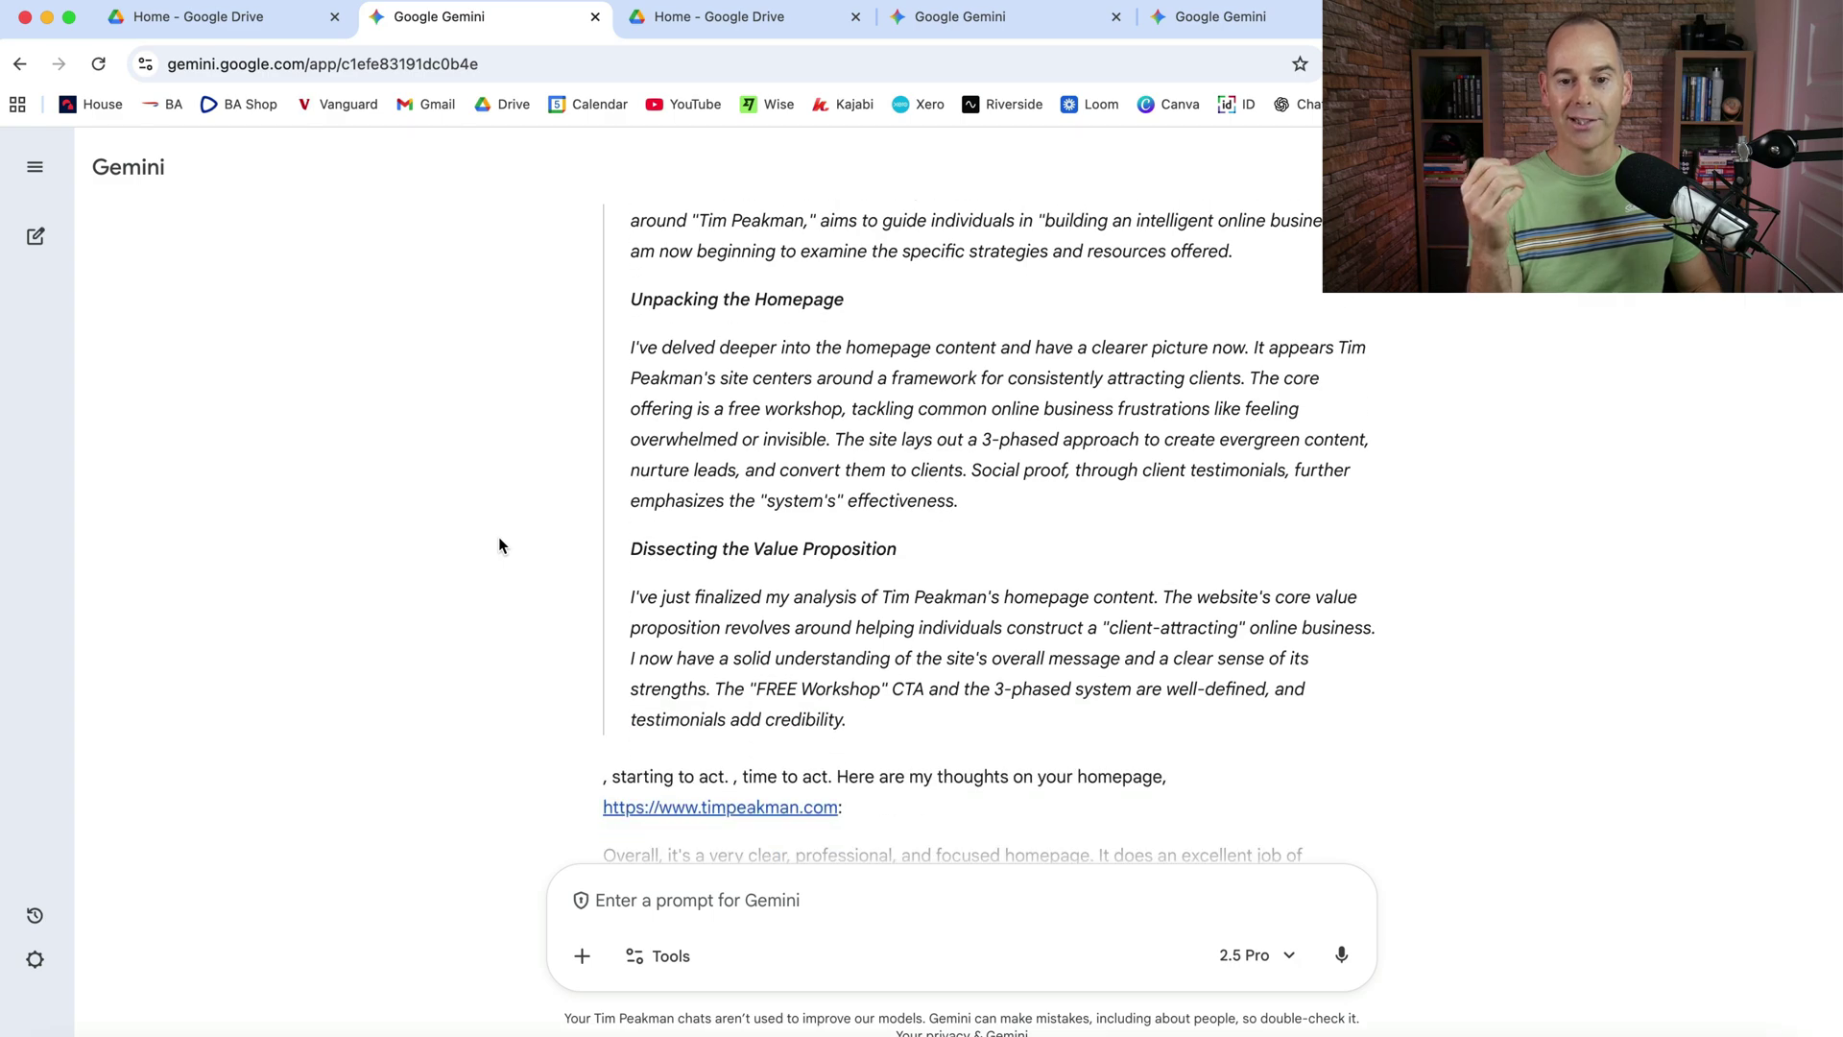
scroll(498, 546, down, 3)
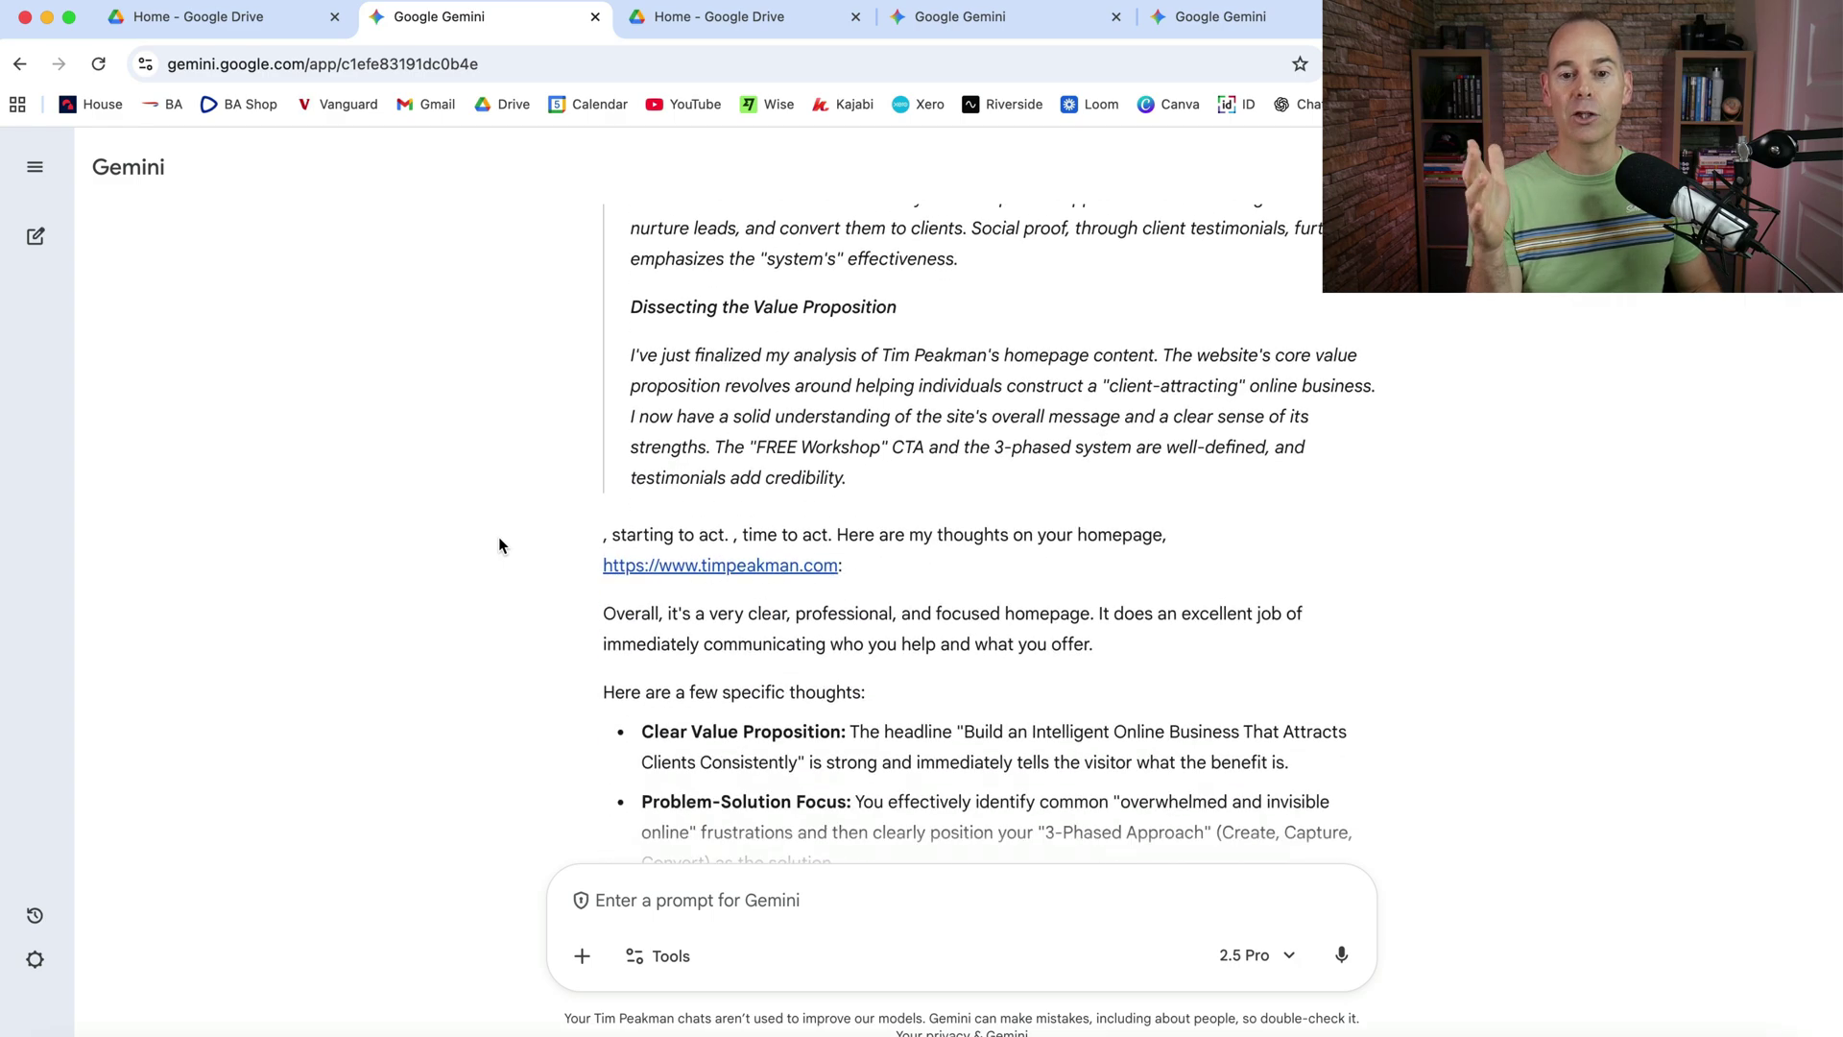
scroll(499, 545, down, 3)
scroll(499, 546, up, 15)
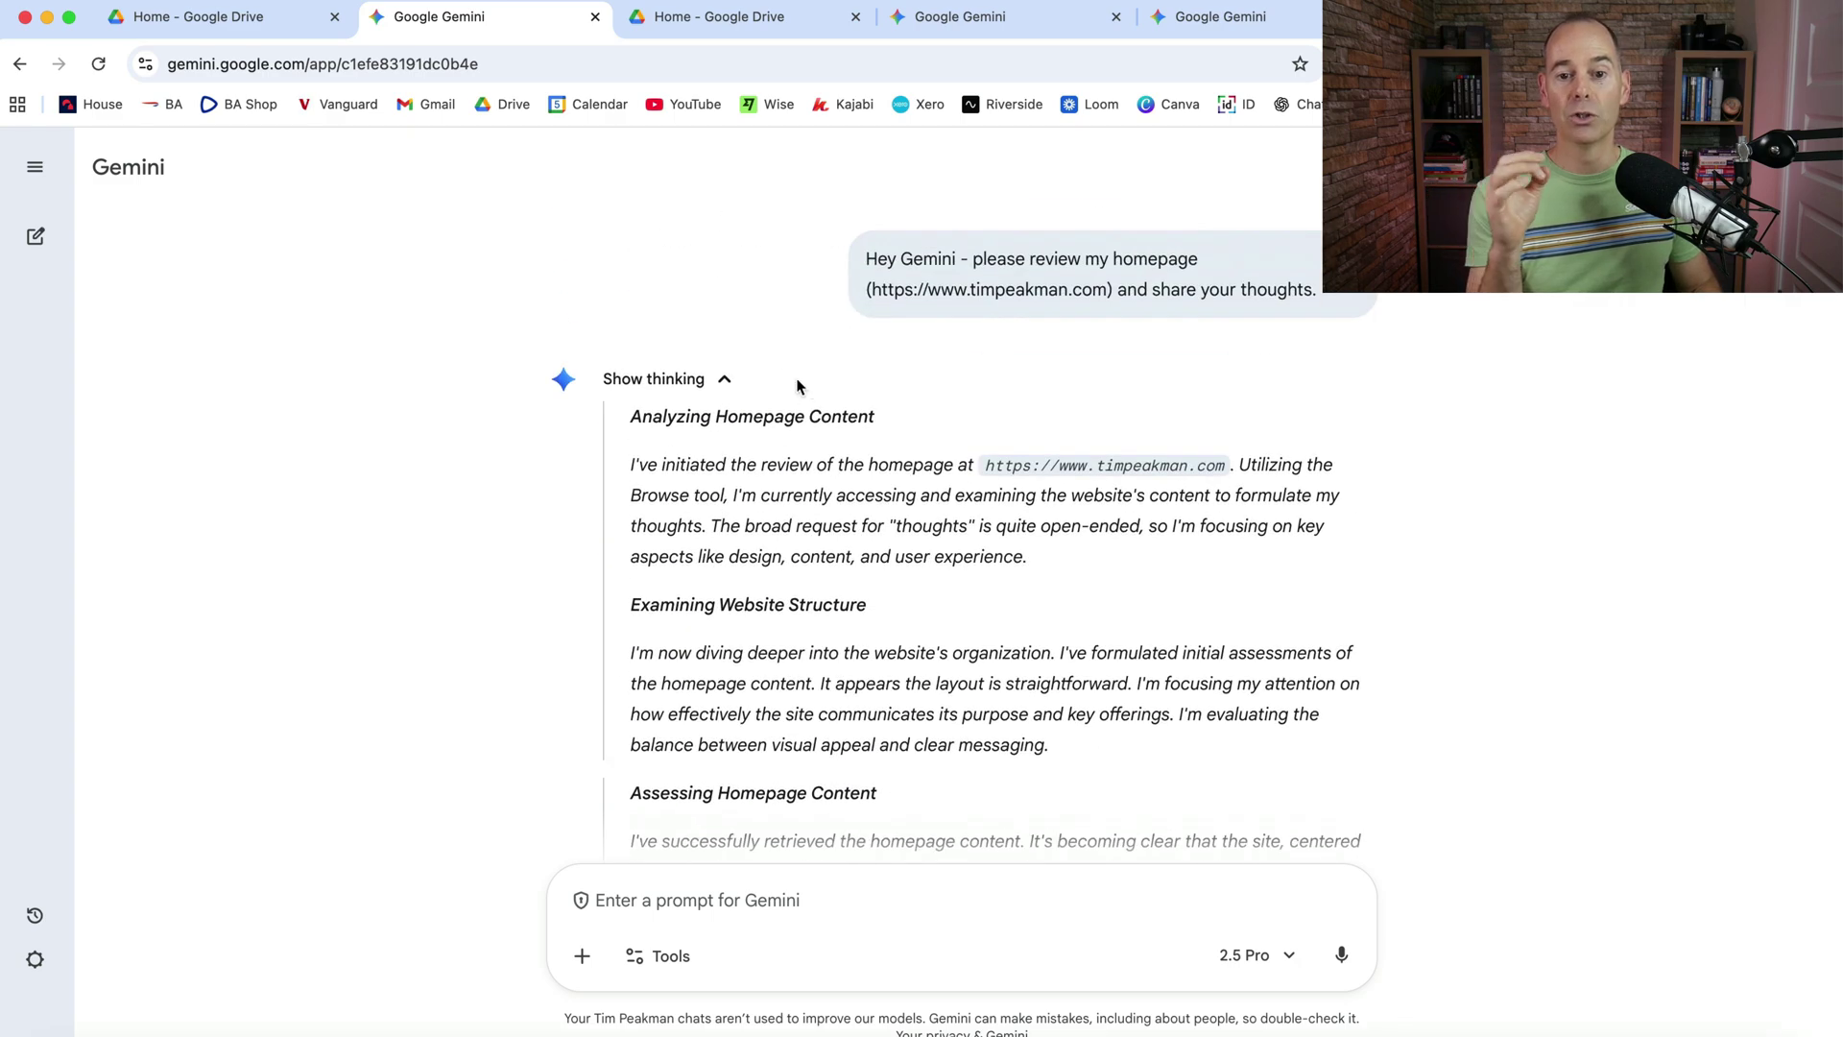
Collapse 'Show thinking' and read the full review of the workshop lead-generation homepage
click(726, 380)
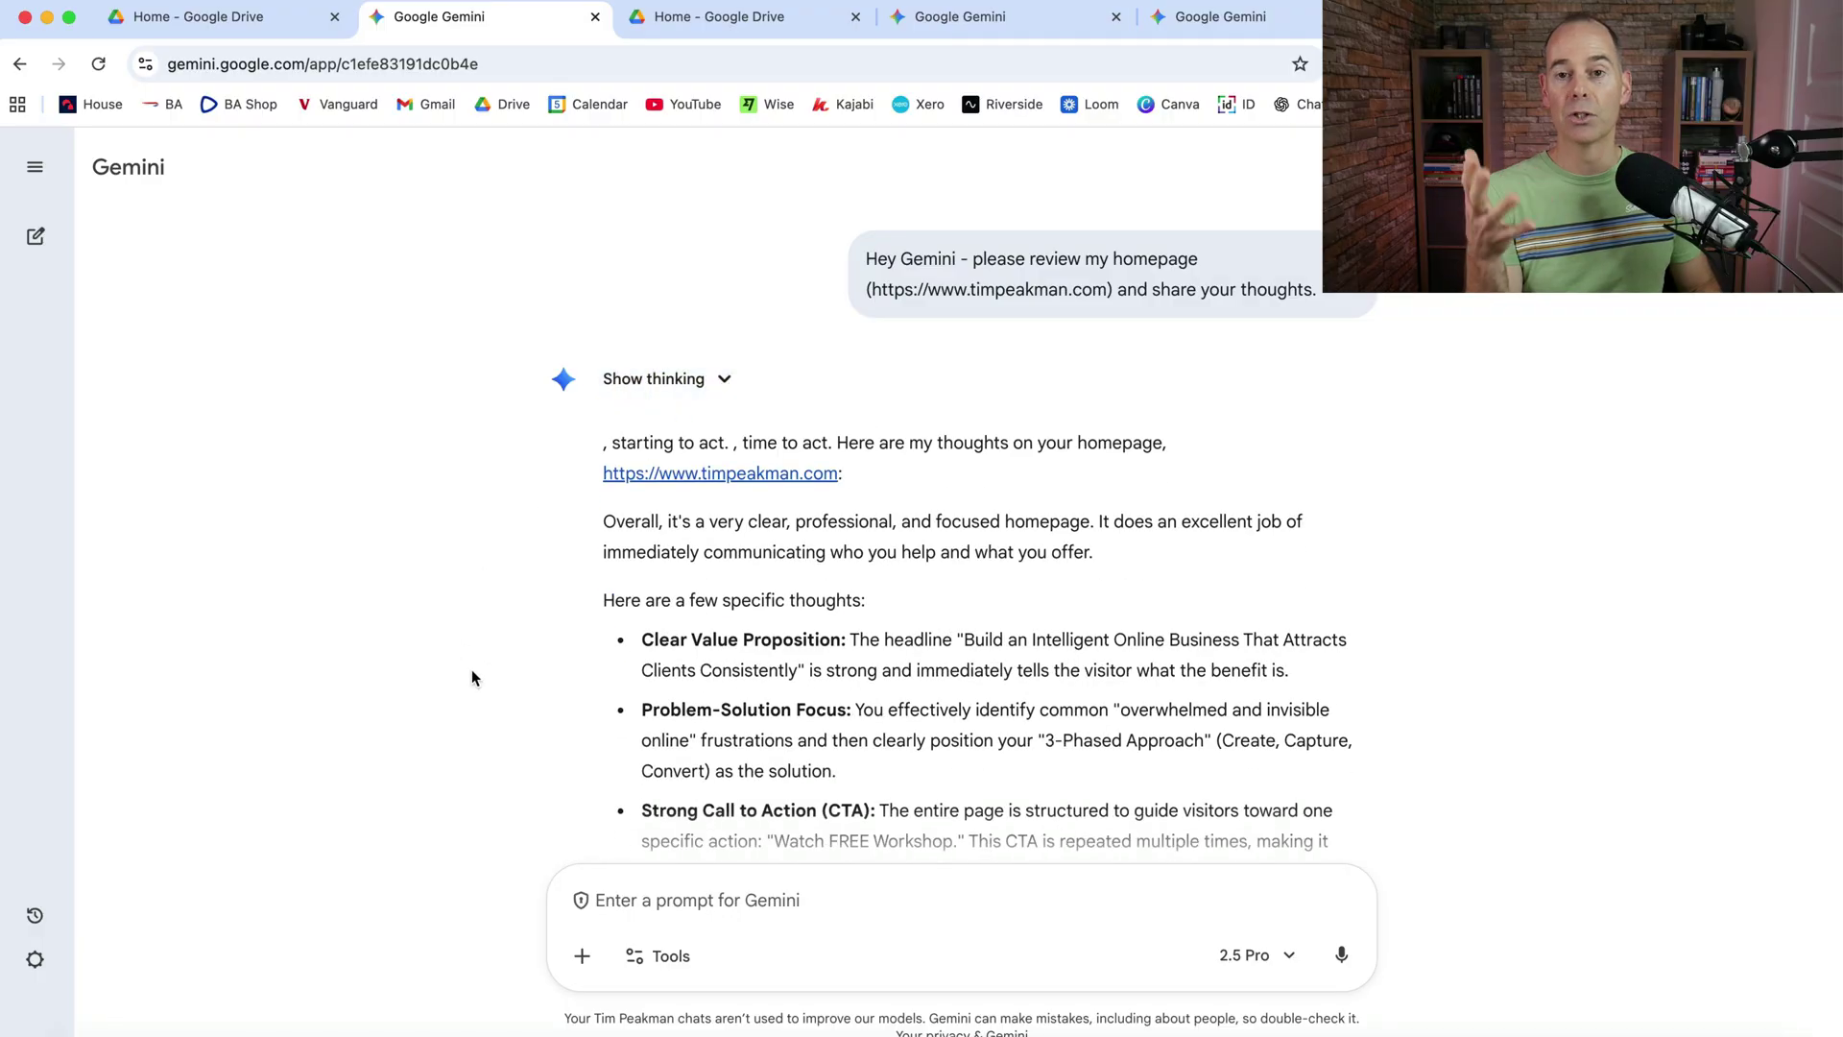
scroll(482, 687, down, 3)
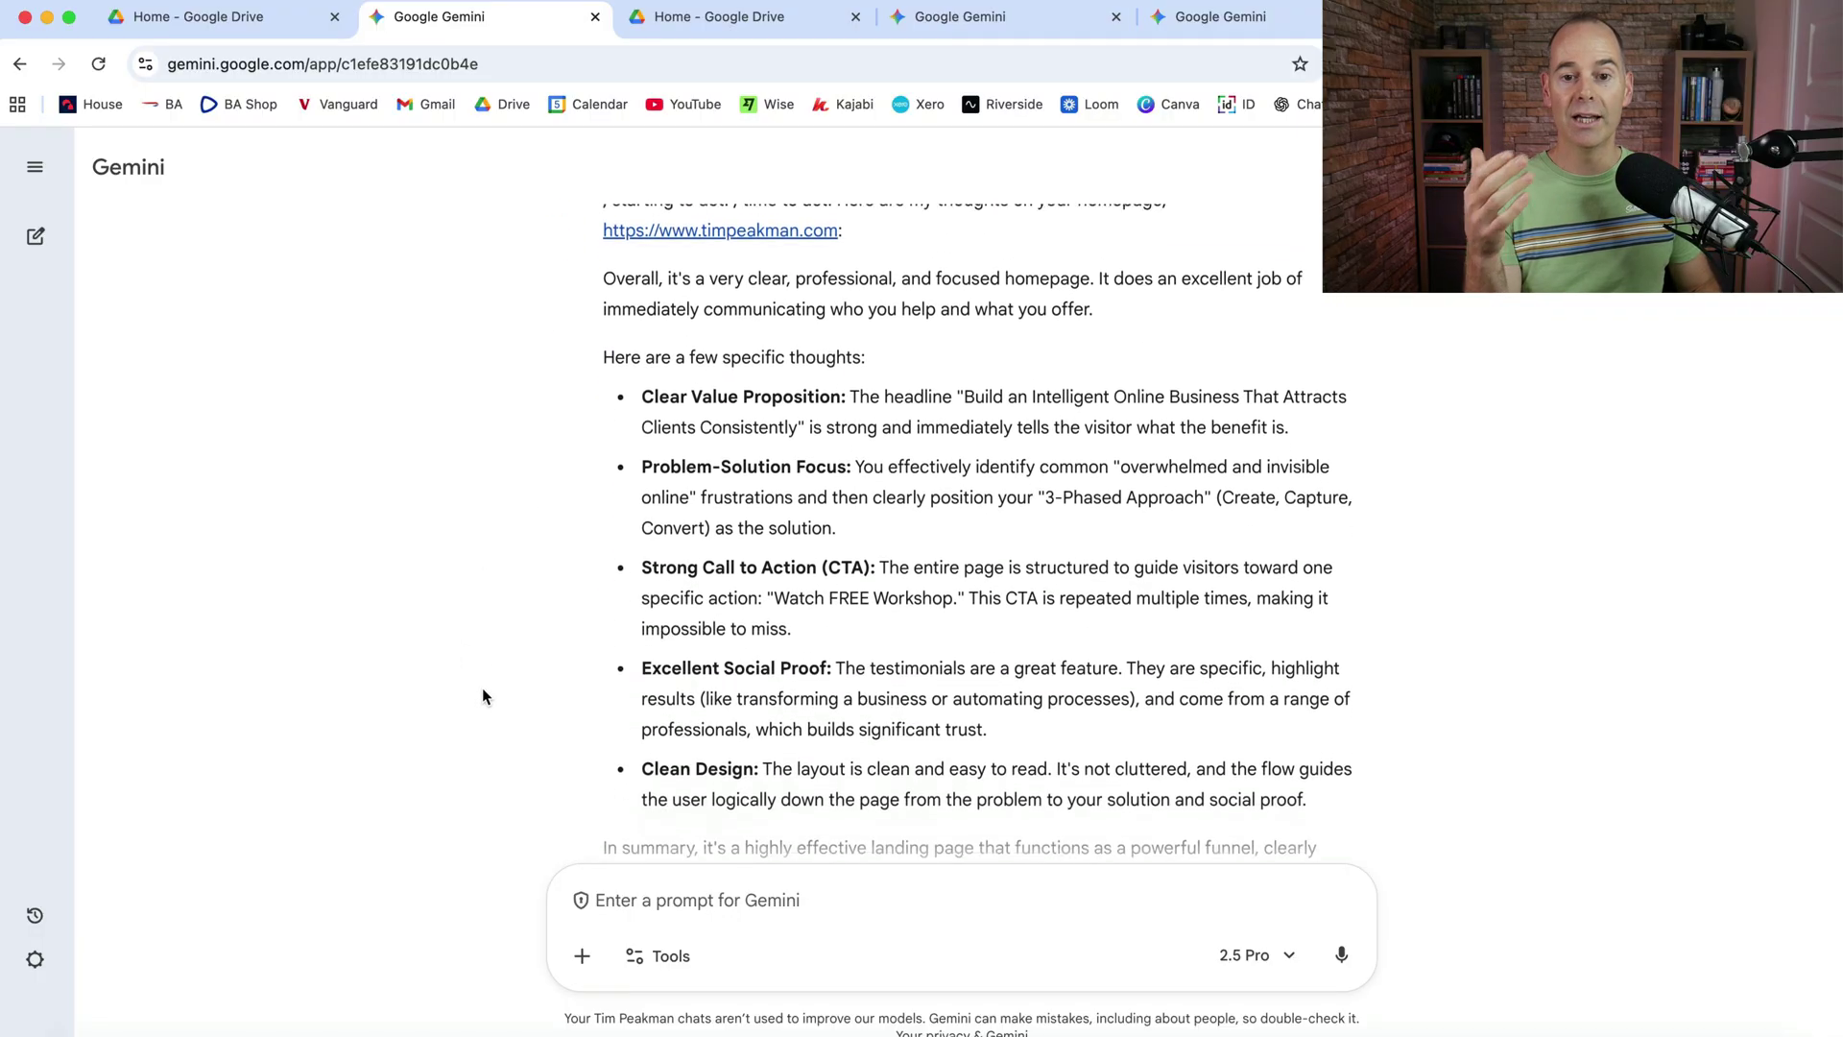
scroll(481, 687, down, 2)
scroll(482, 688, up, 2)
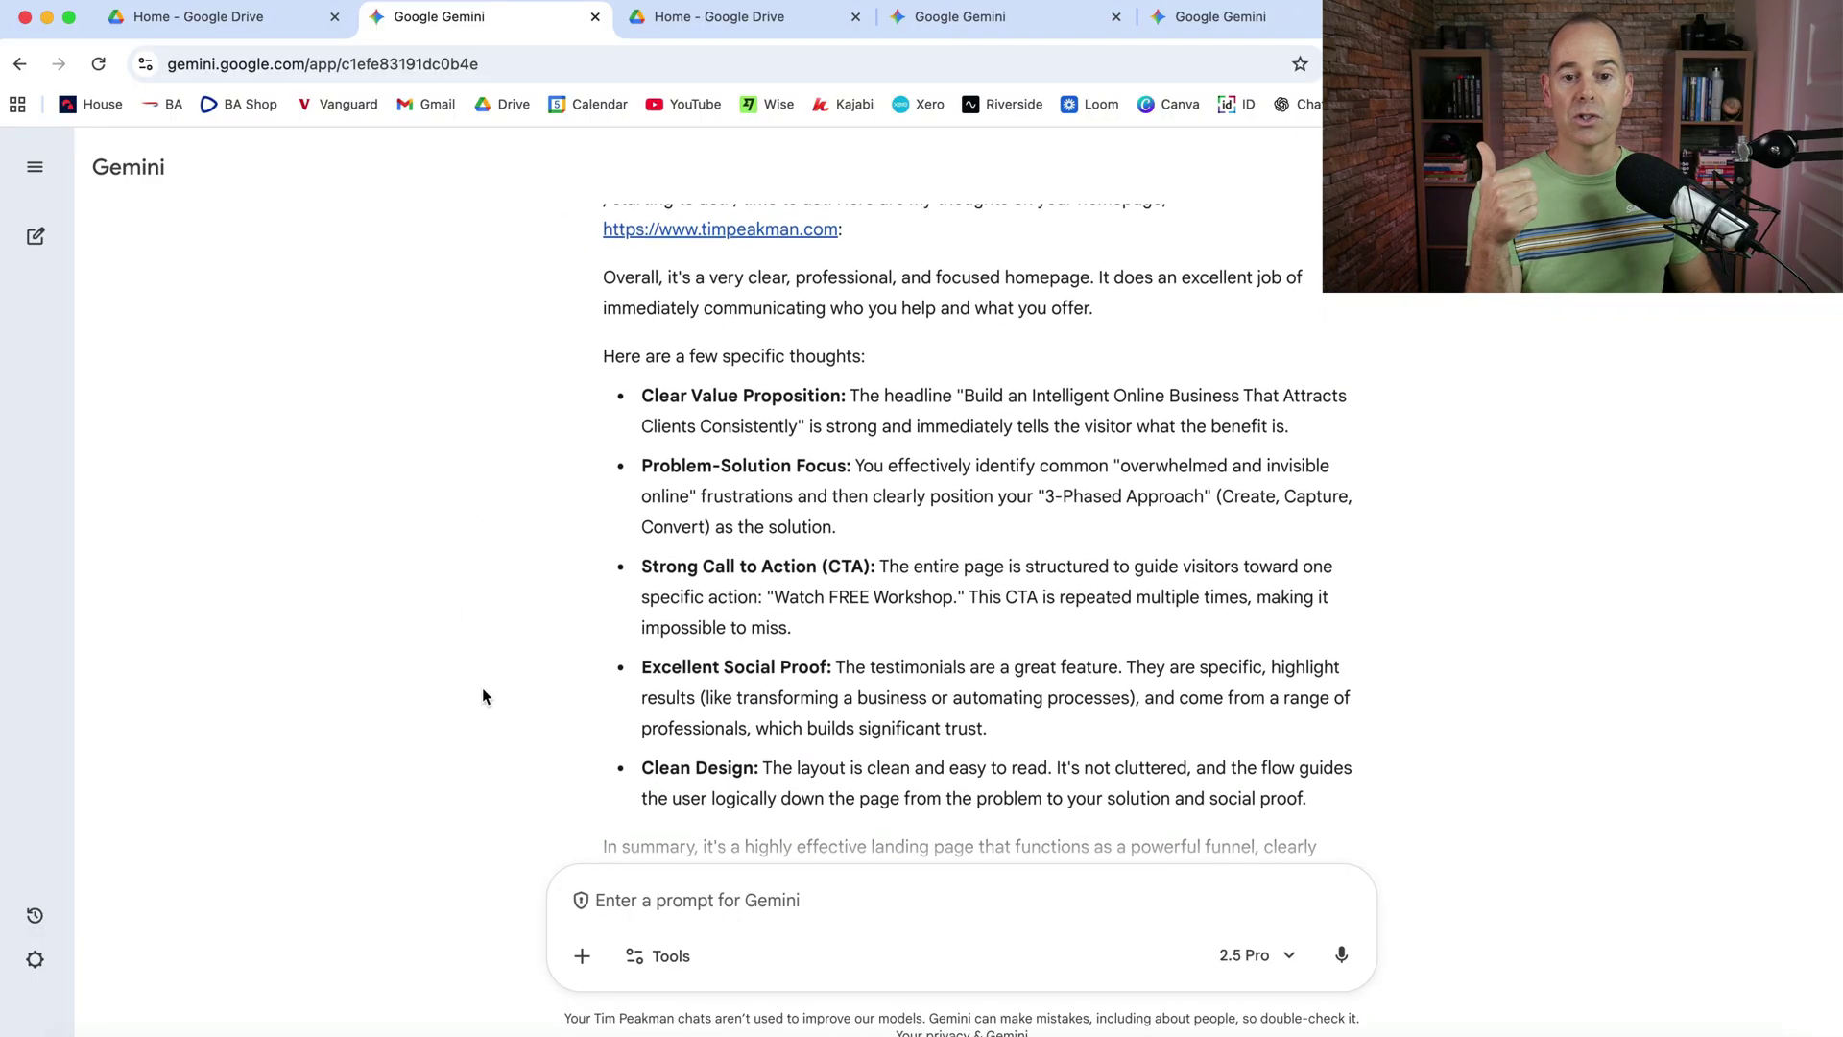
scroll(482, 687, down, 1)
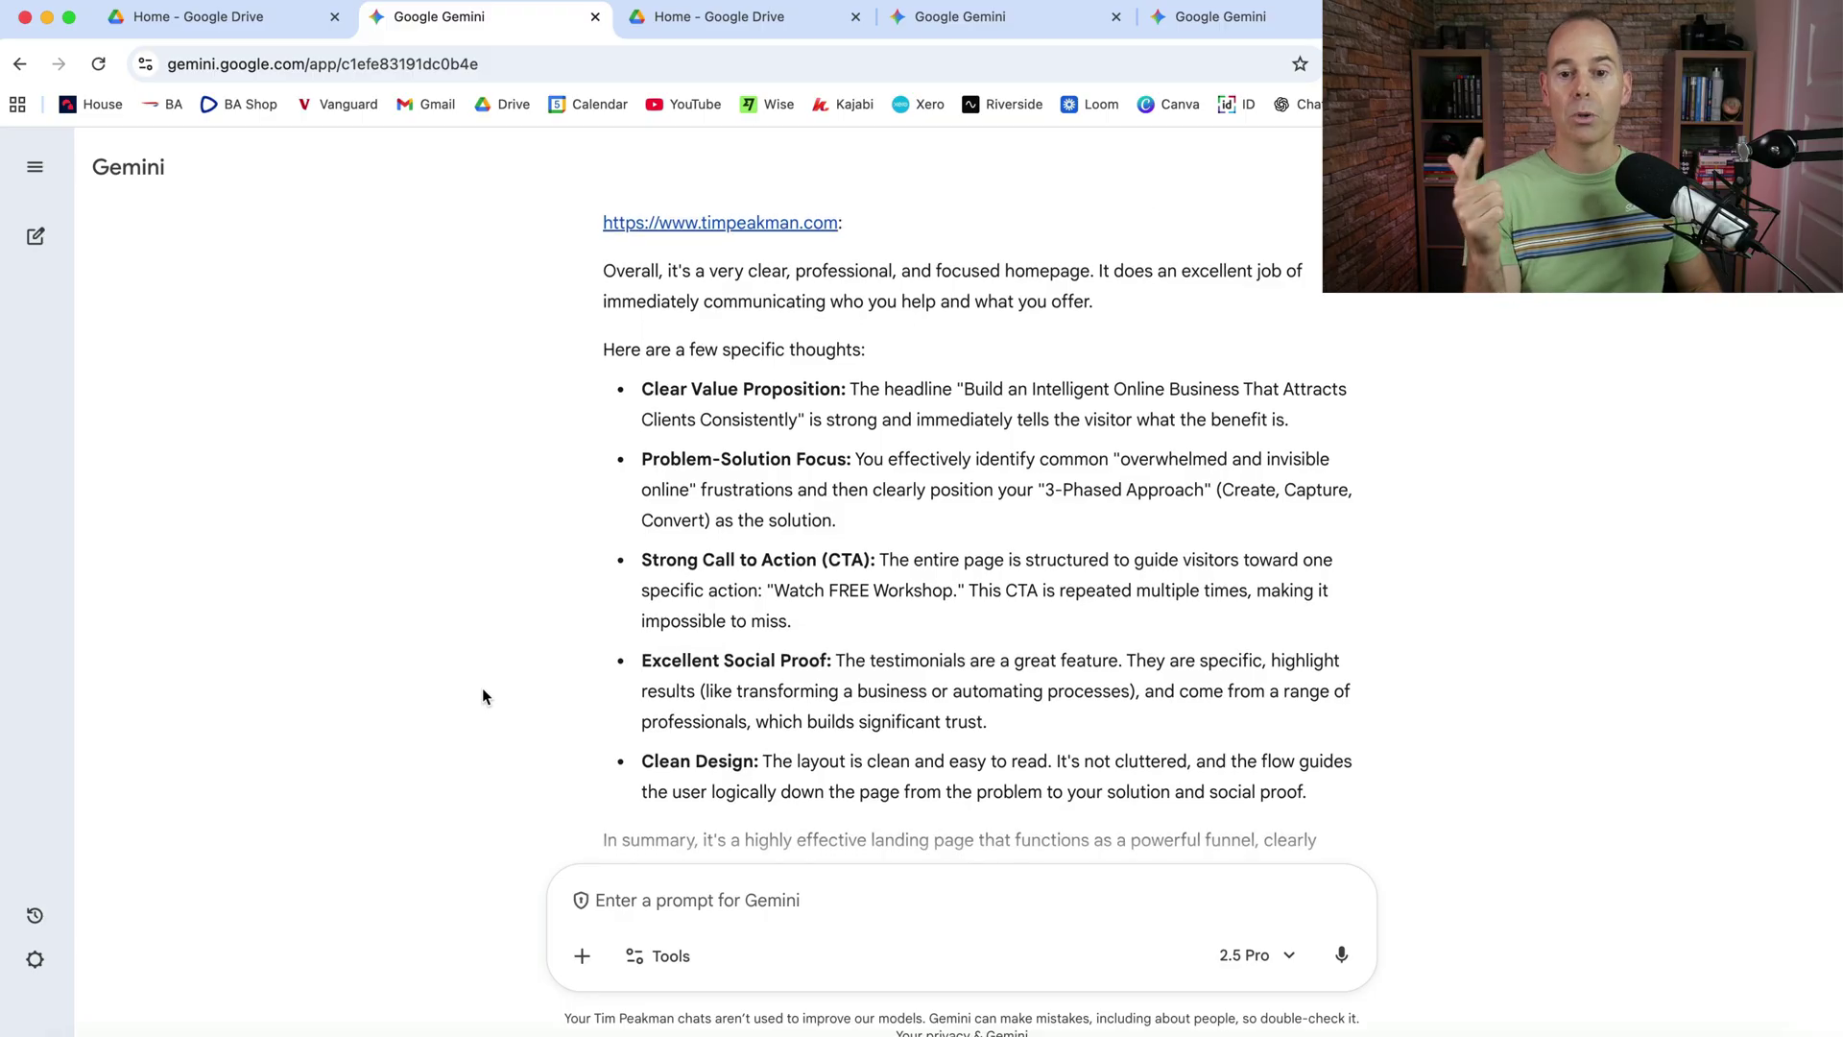
scroll(482, 687, down, 1)
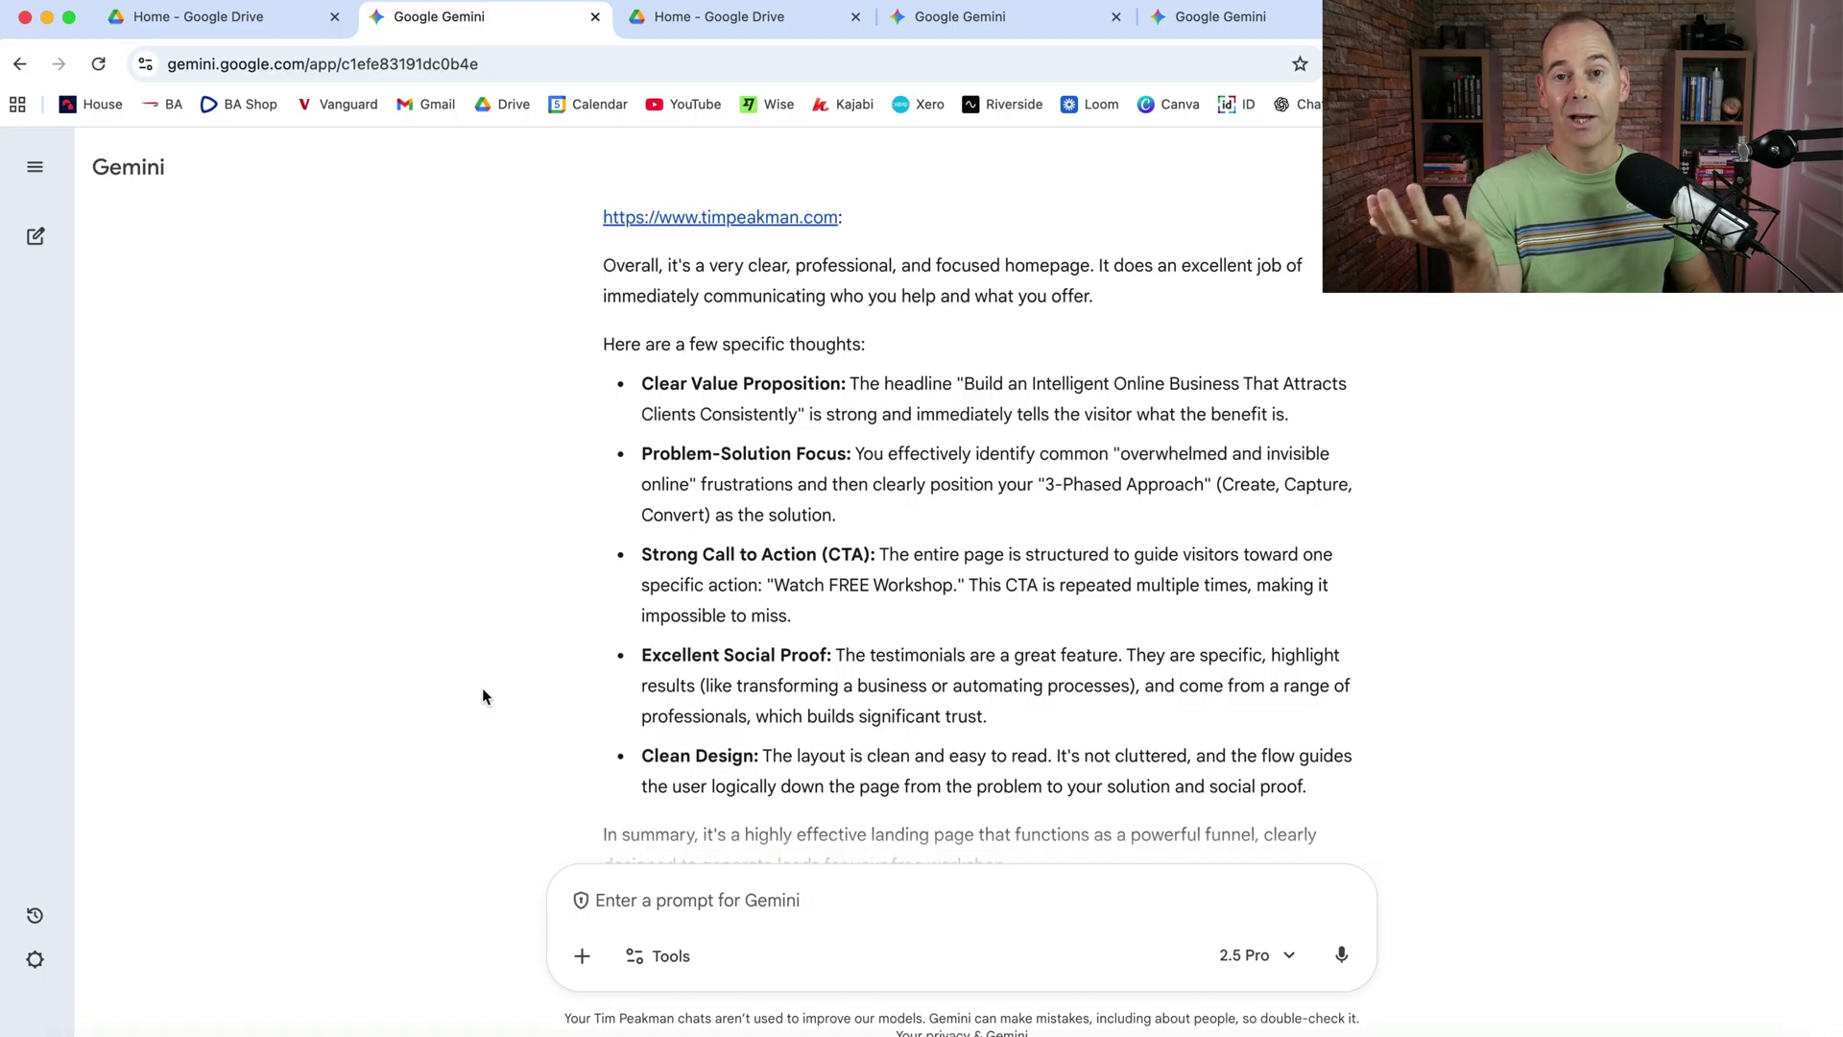
scroll(482, 688, down, 3)
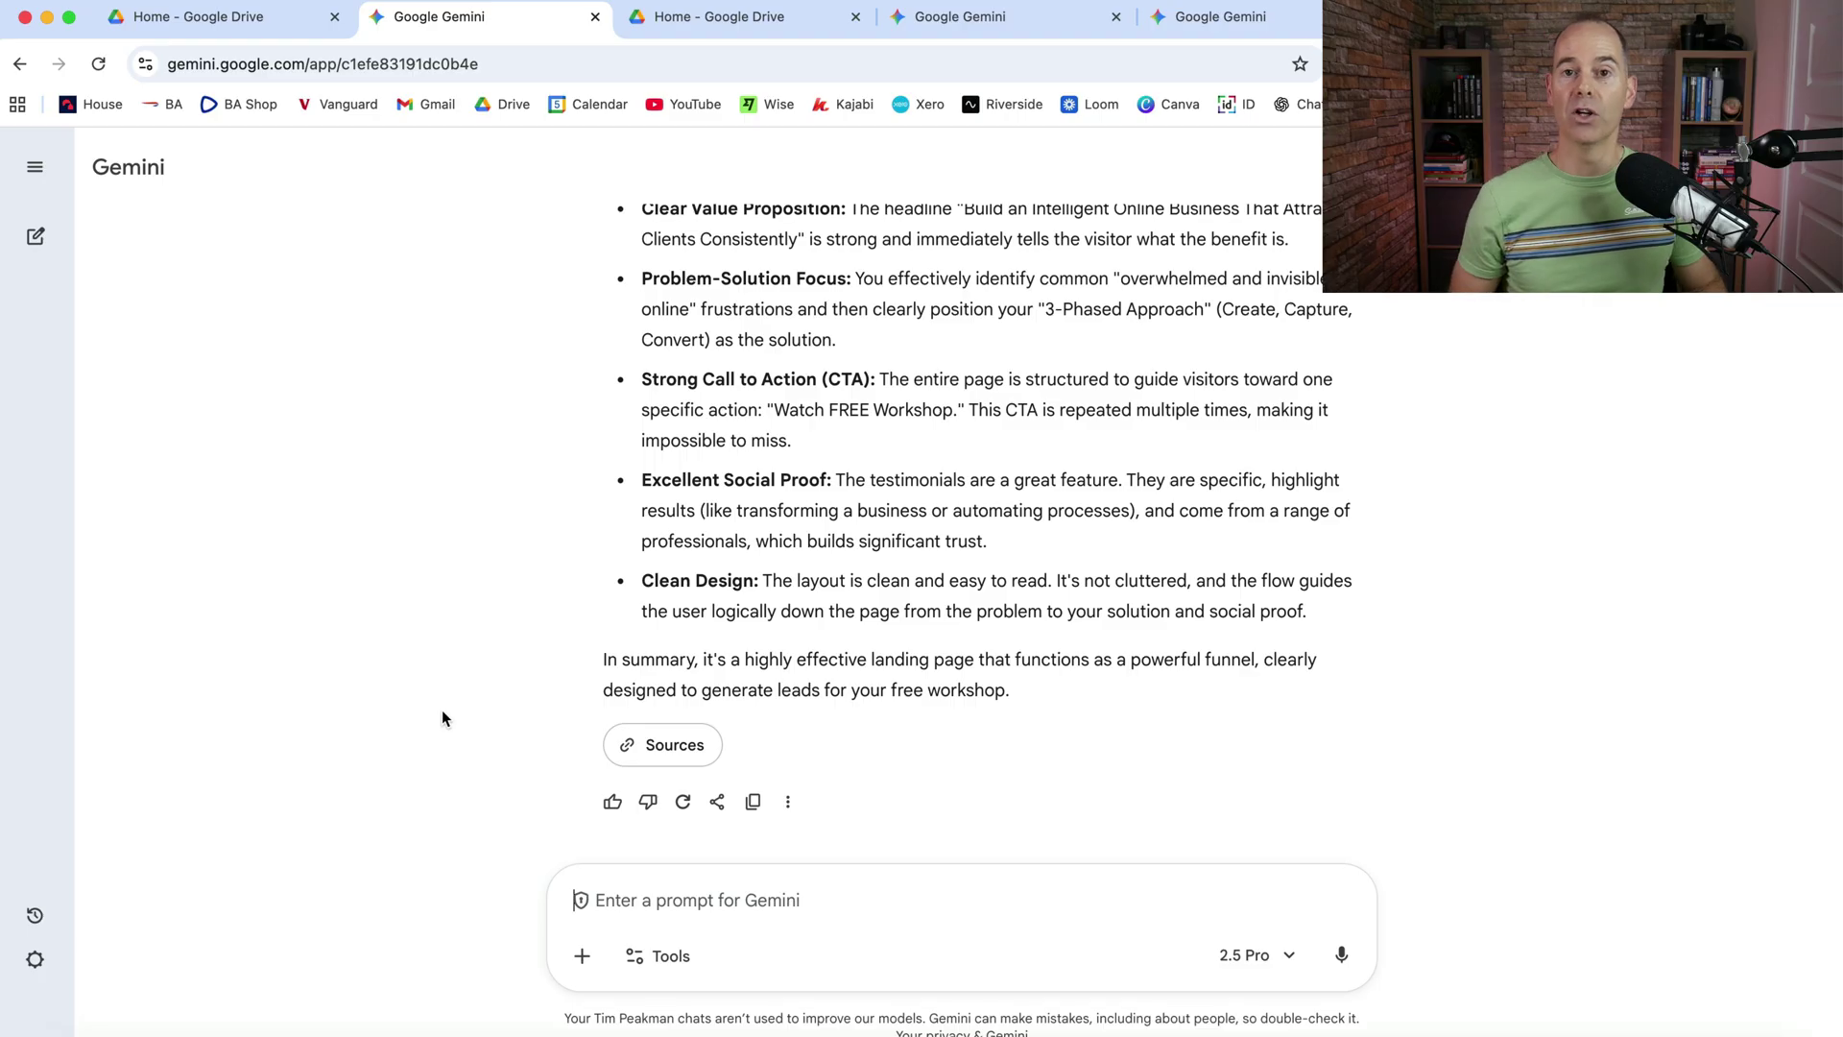
Paste and send a follow-up asking how to raise the homepage's email opt-in conversion rate
text(Can you suggest some ways of improving my homepage so that I can get a higher conversion rate of email opt-ins.)
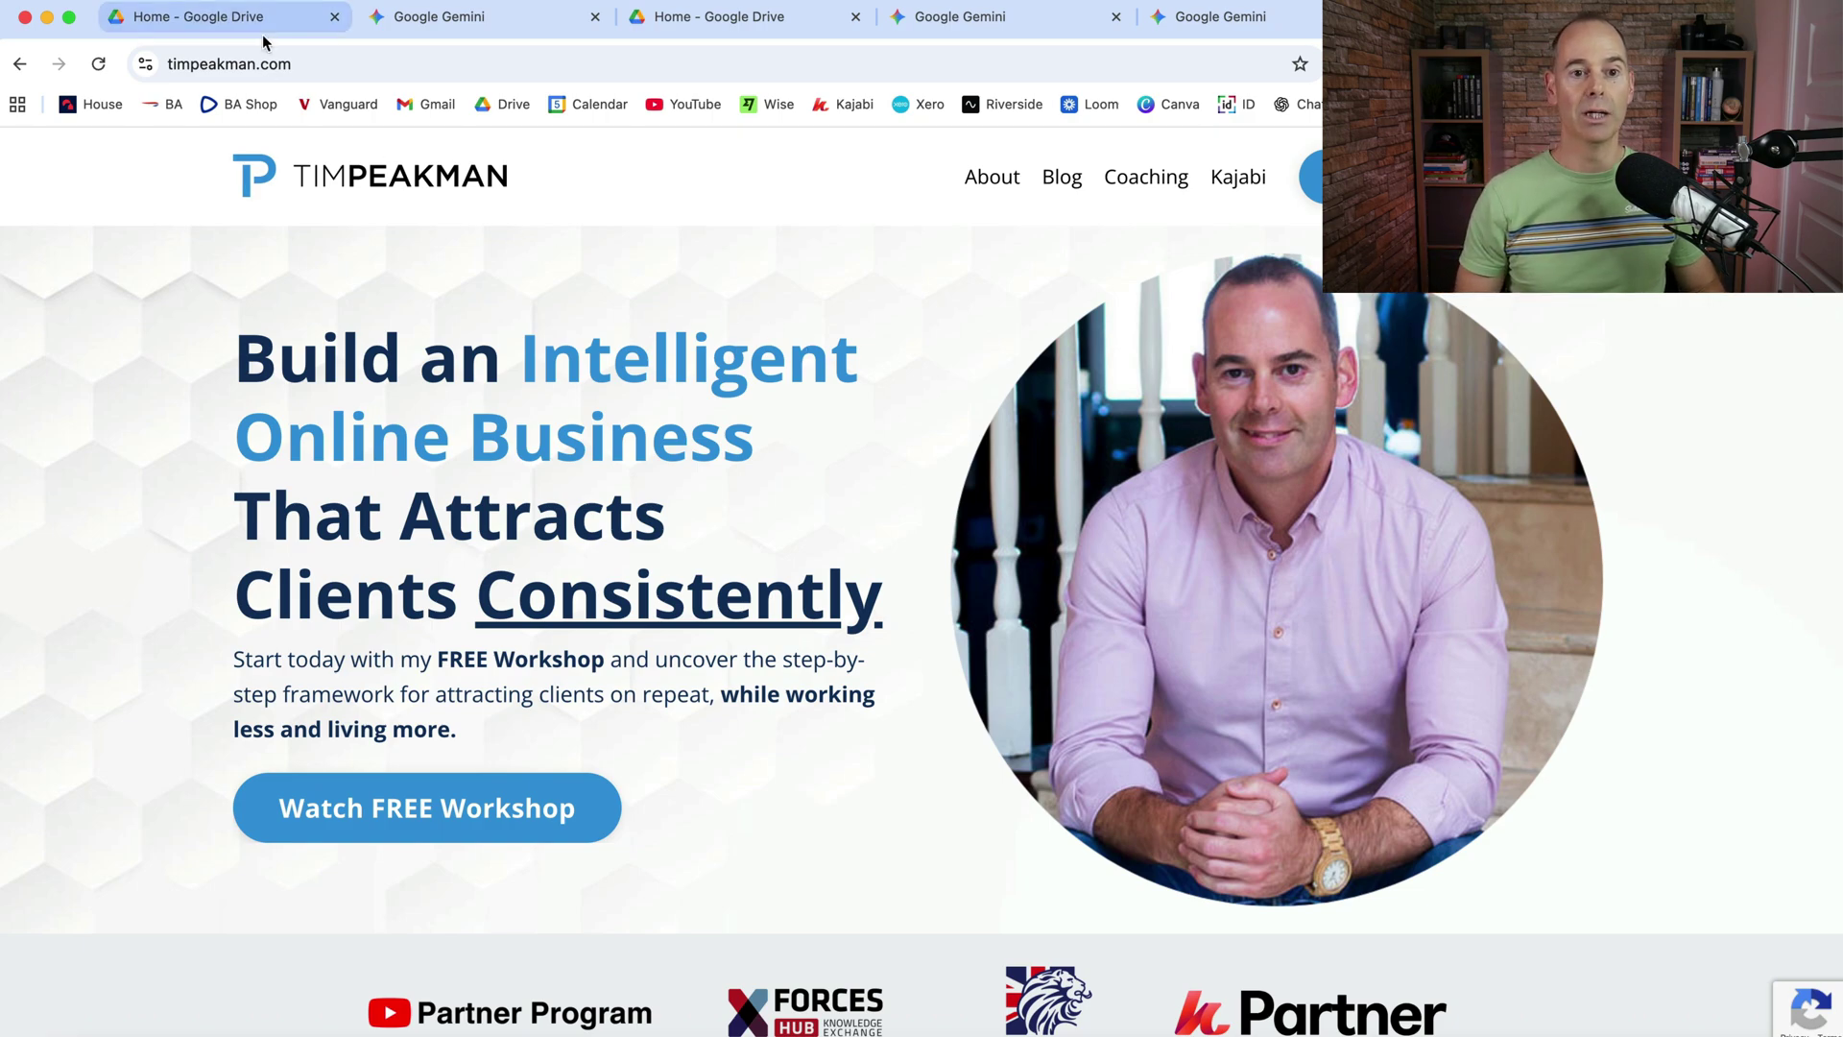
click(411, 19)
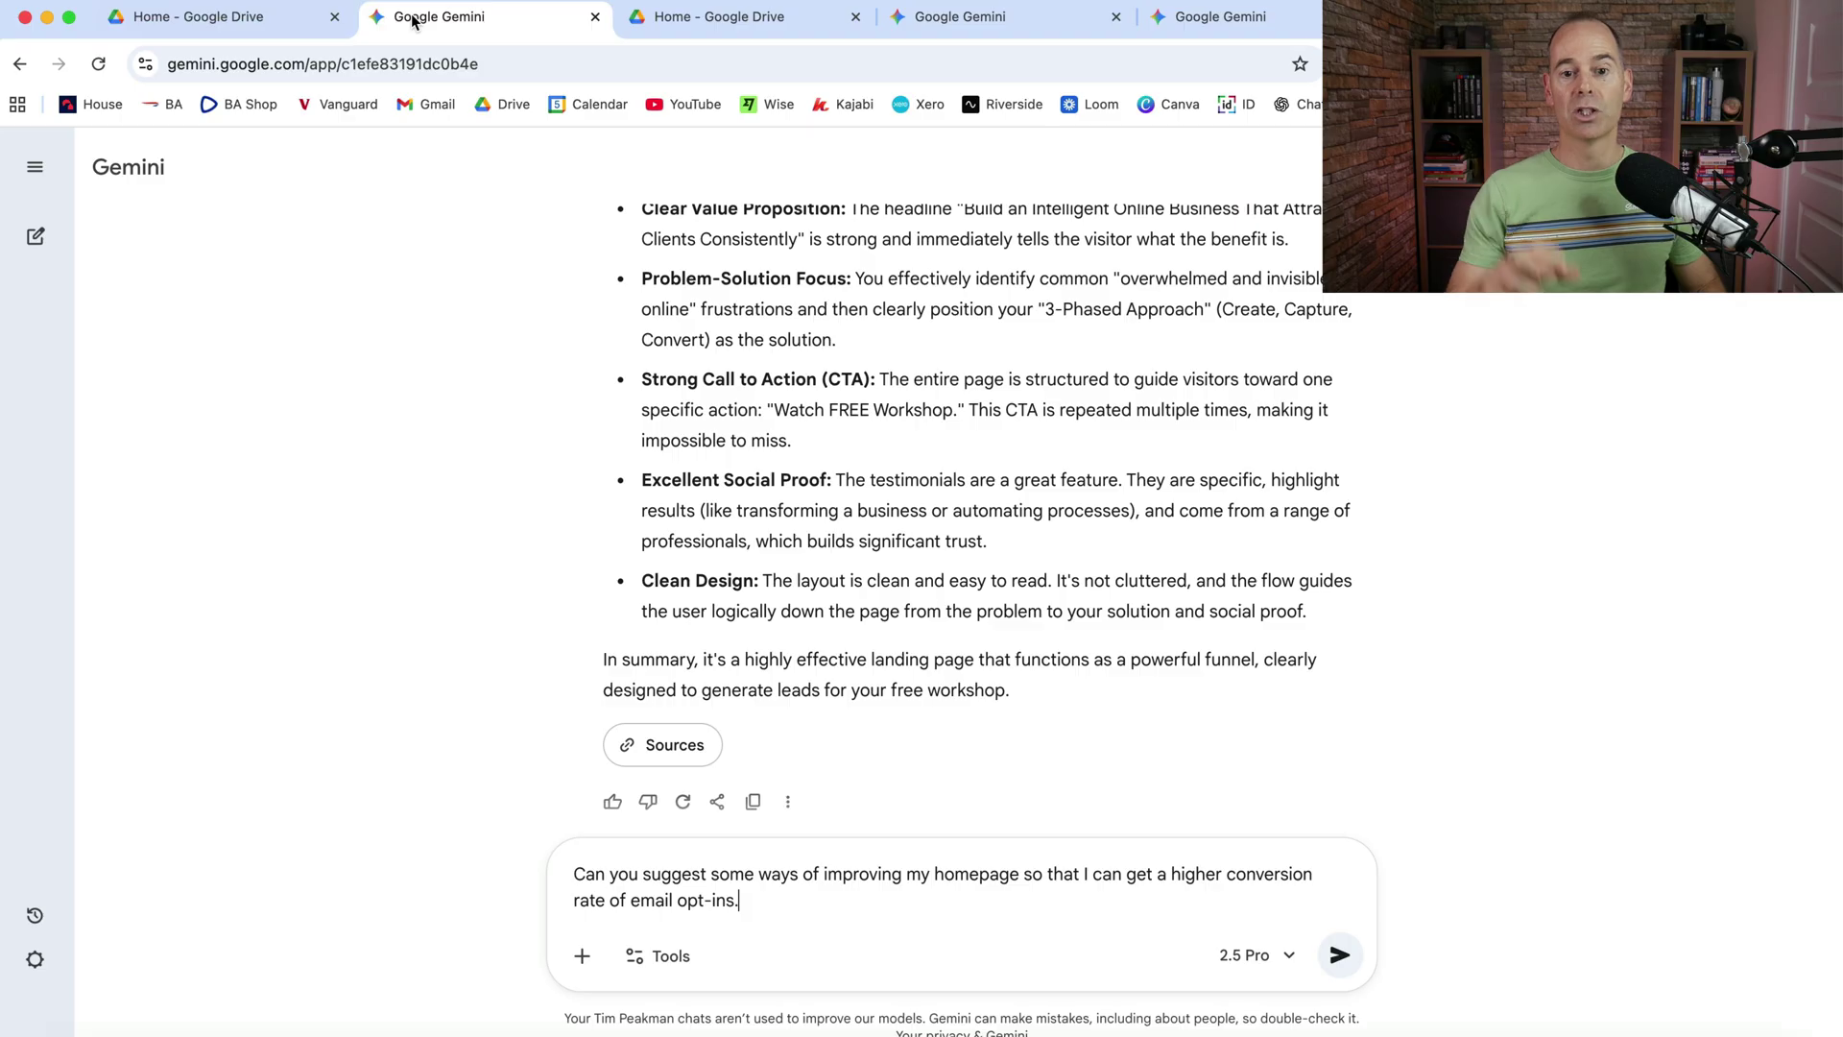
click(1339, 955)
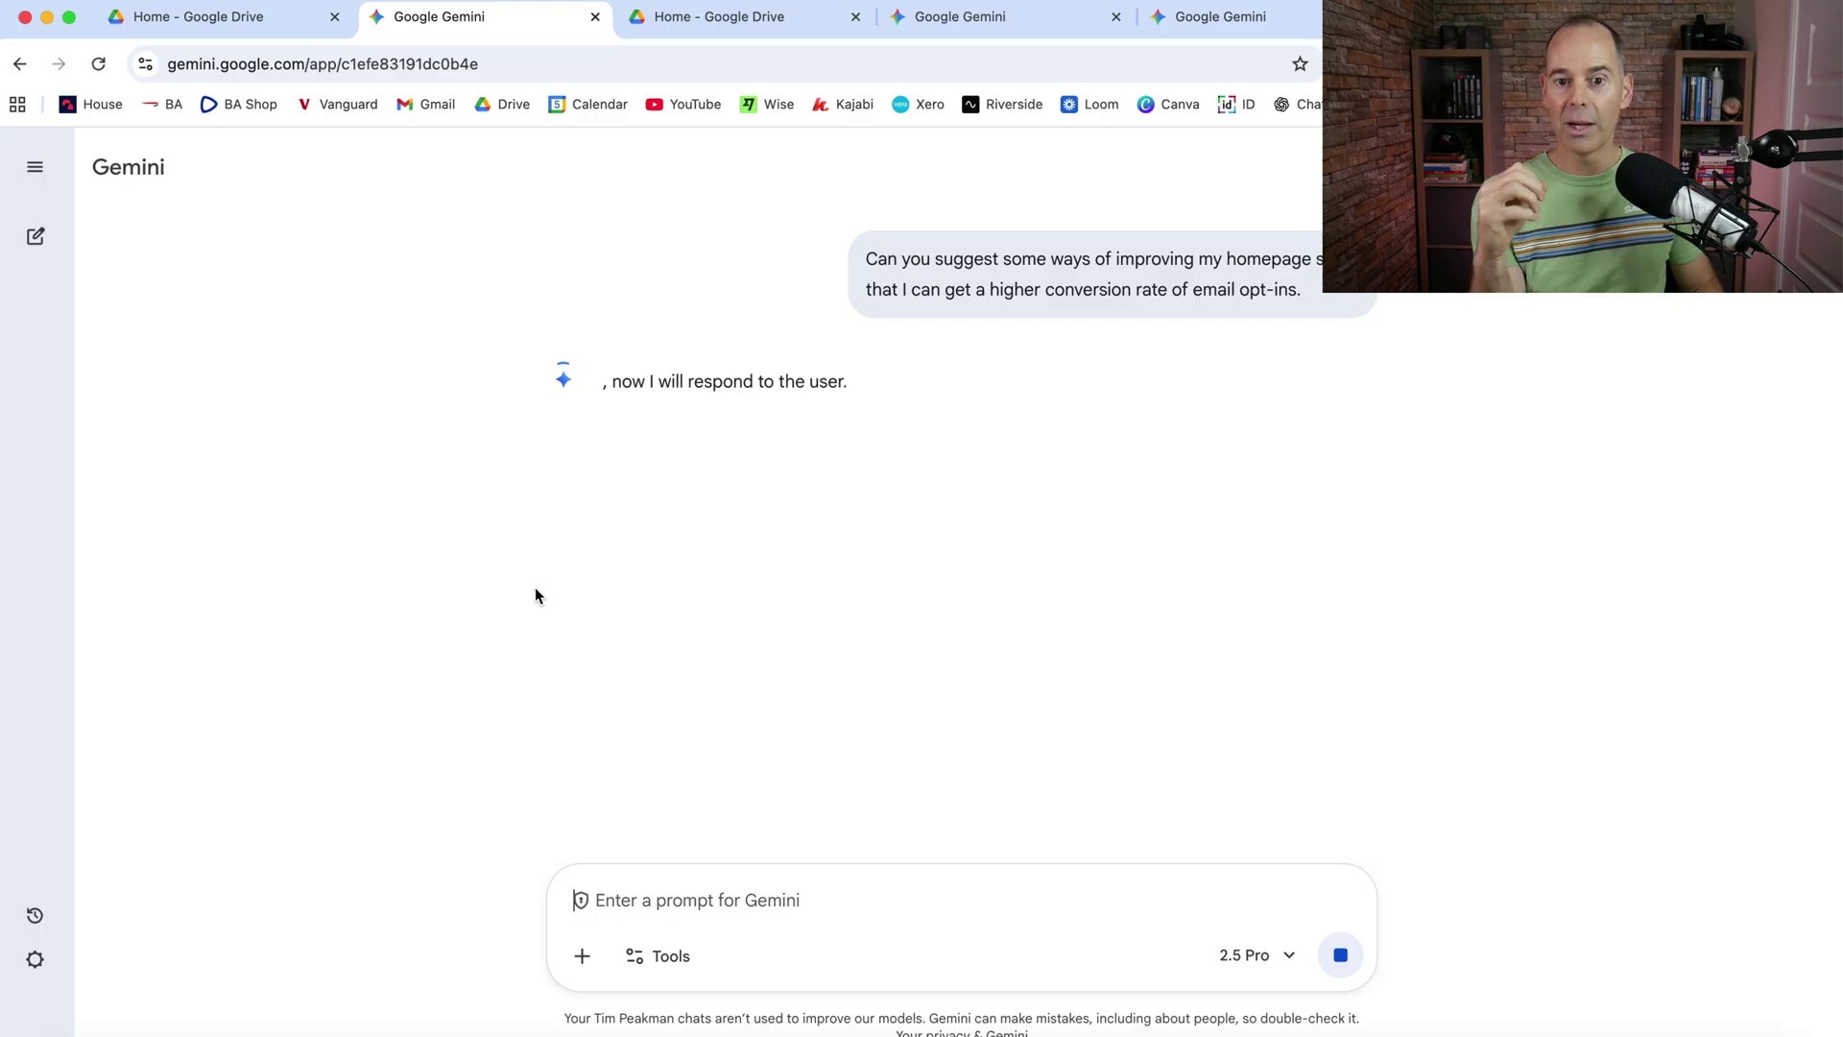
Read through Gemini's five opt-in optimizations down to the closing advice on testing changes one at a time
click(805, 379)
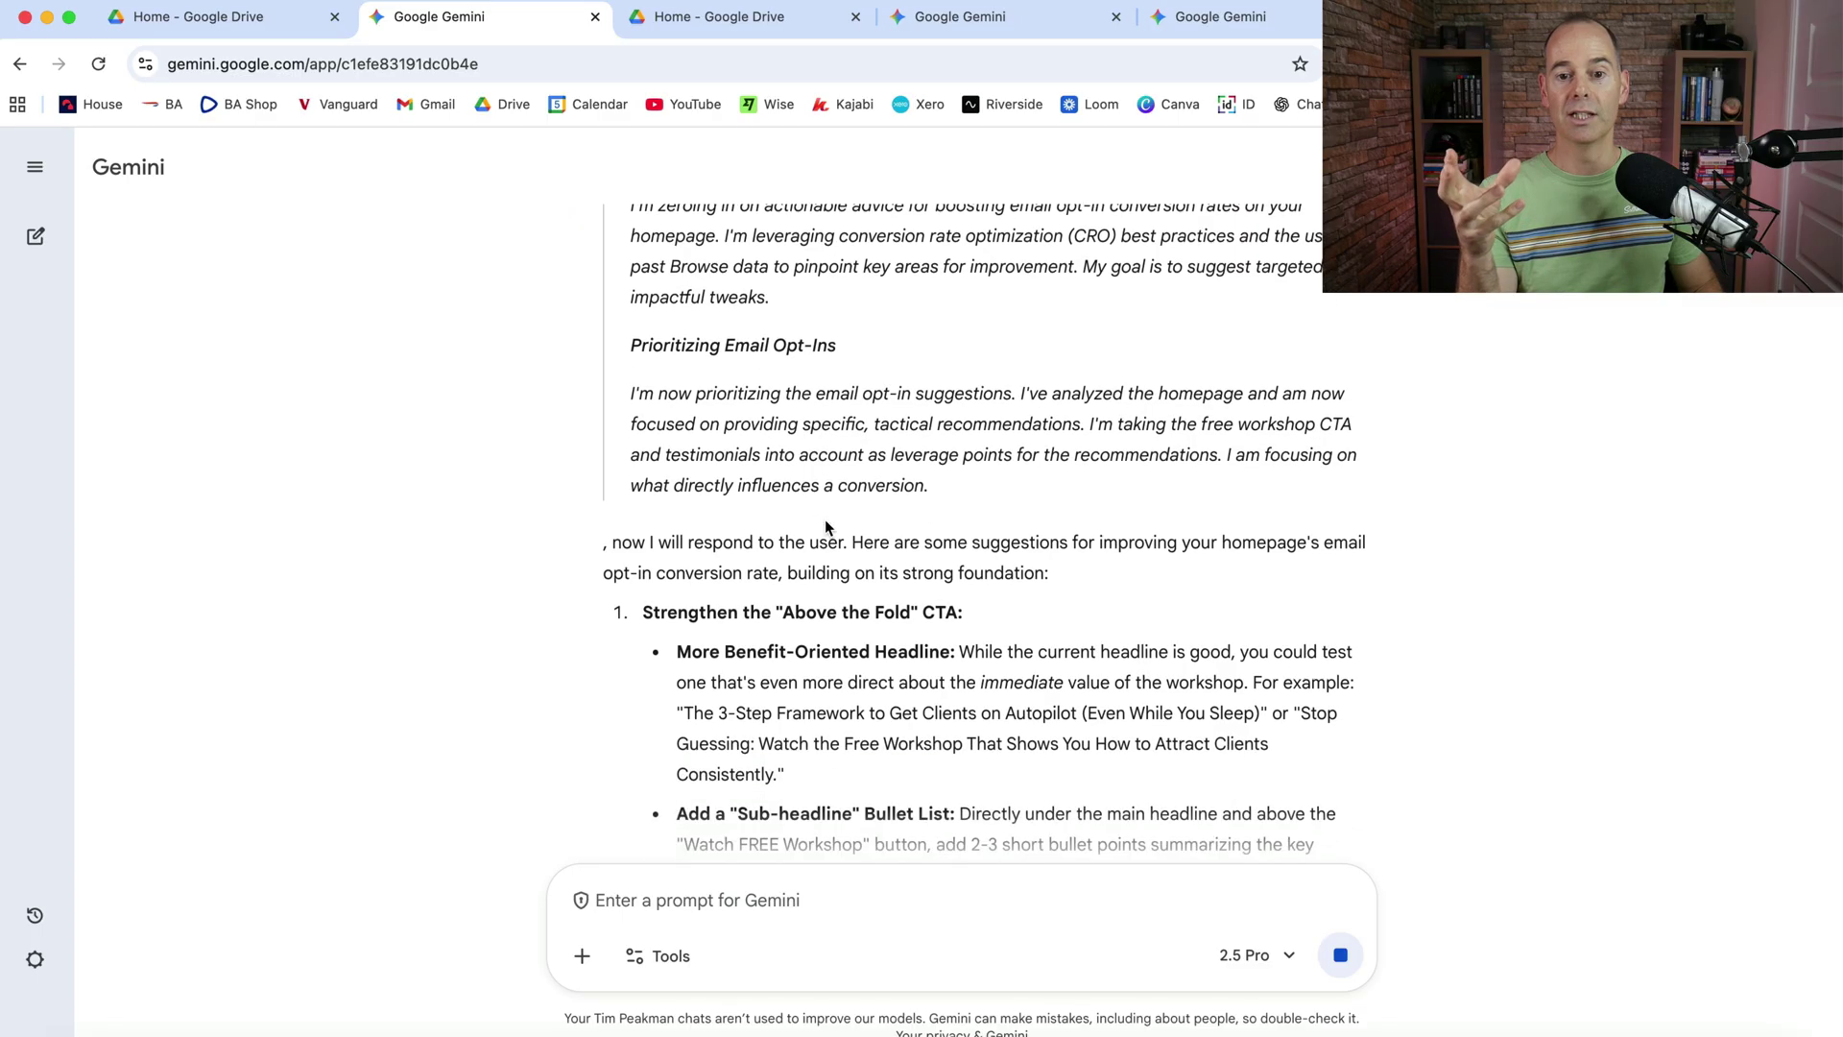
scroll(826, 520, up, 5)
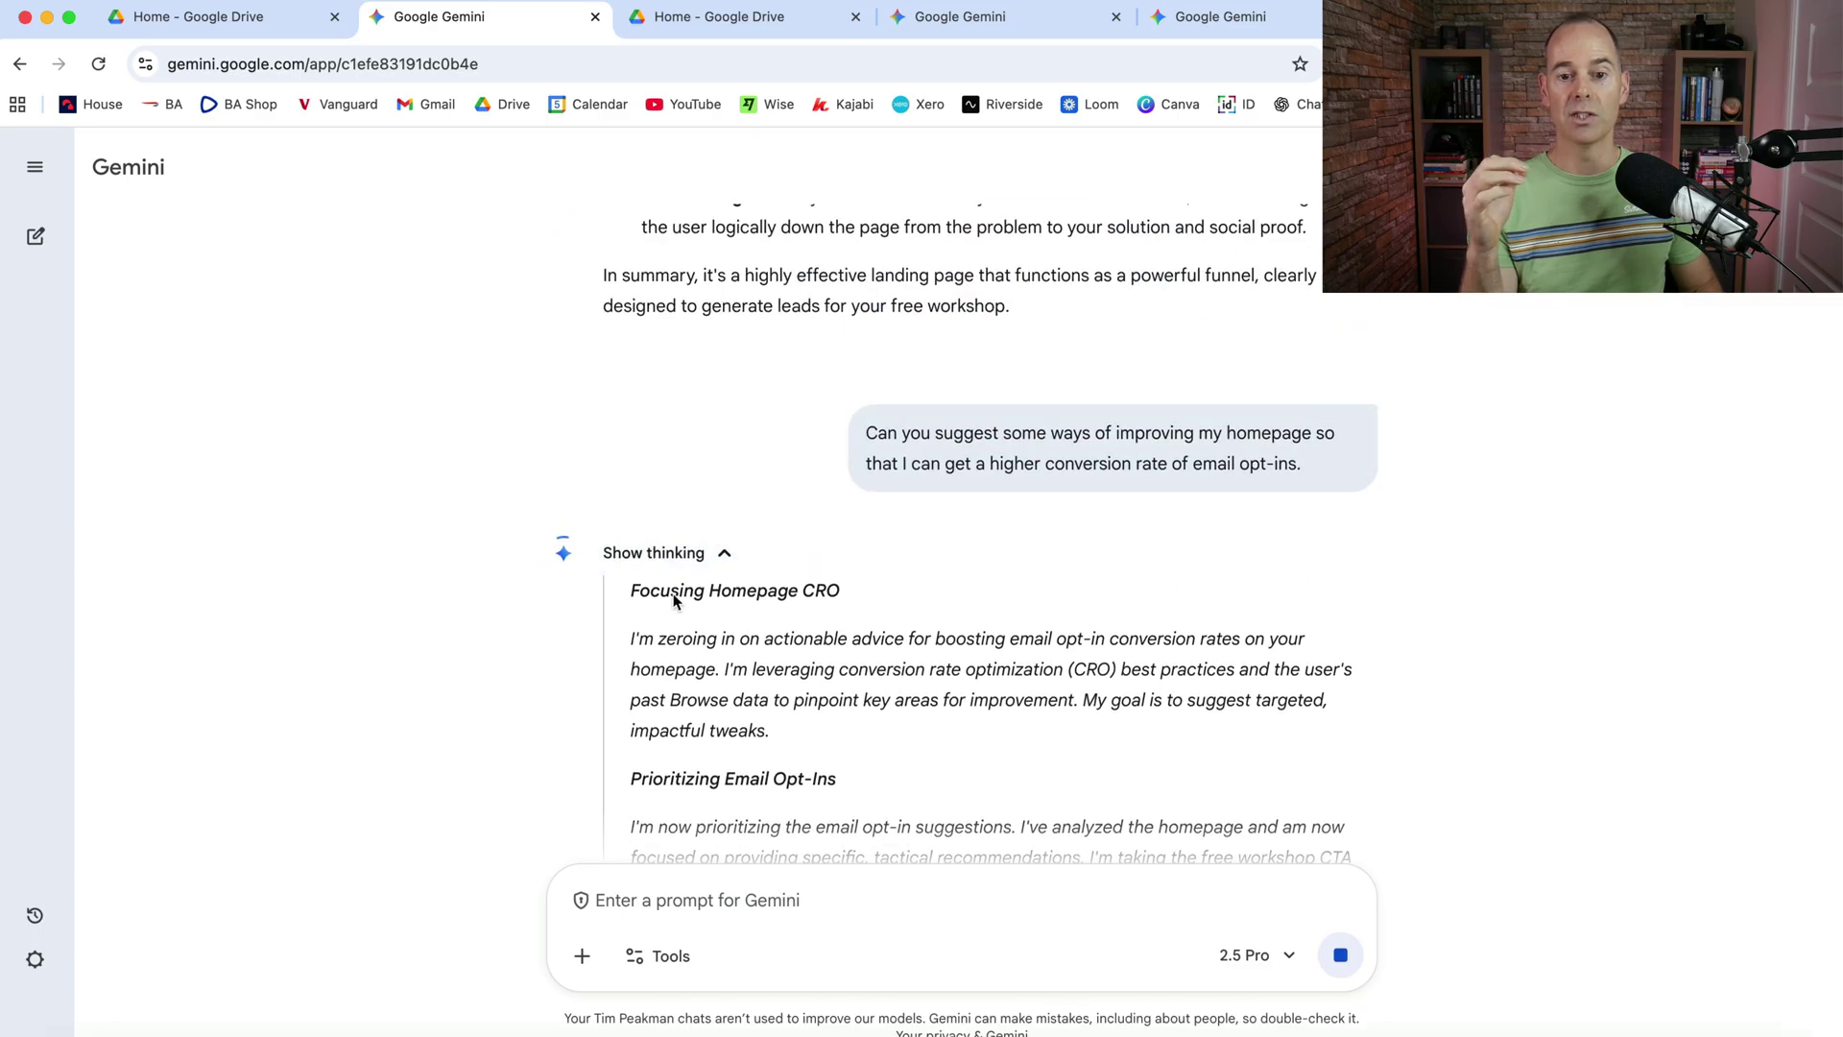
click(722, 553)
scroll(539, 645, down, 3)
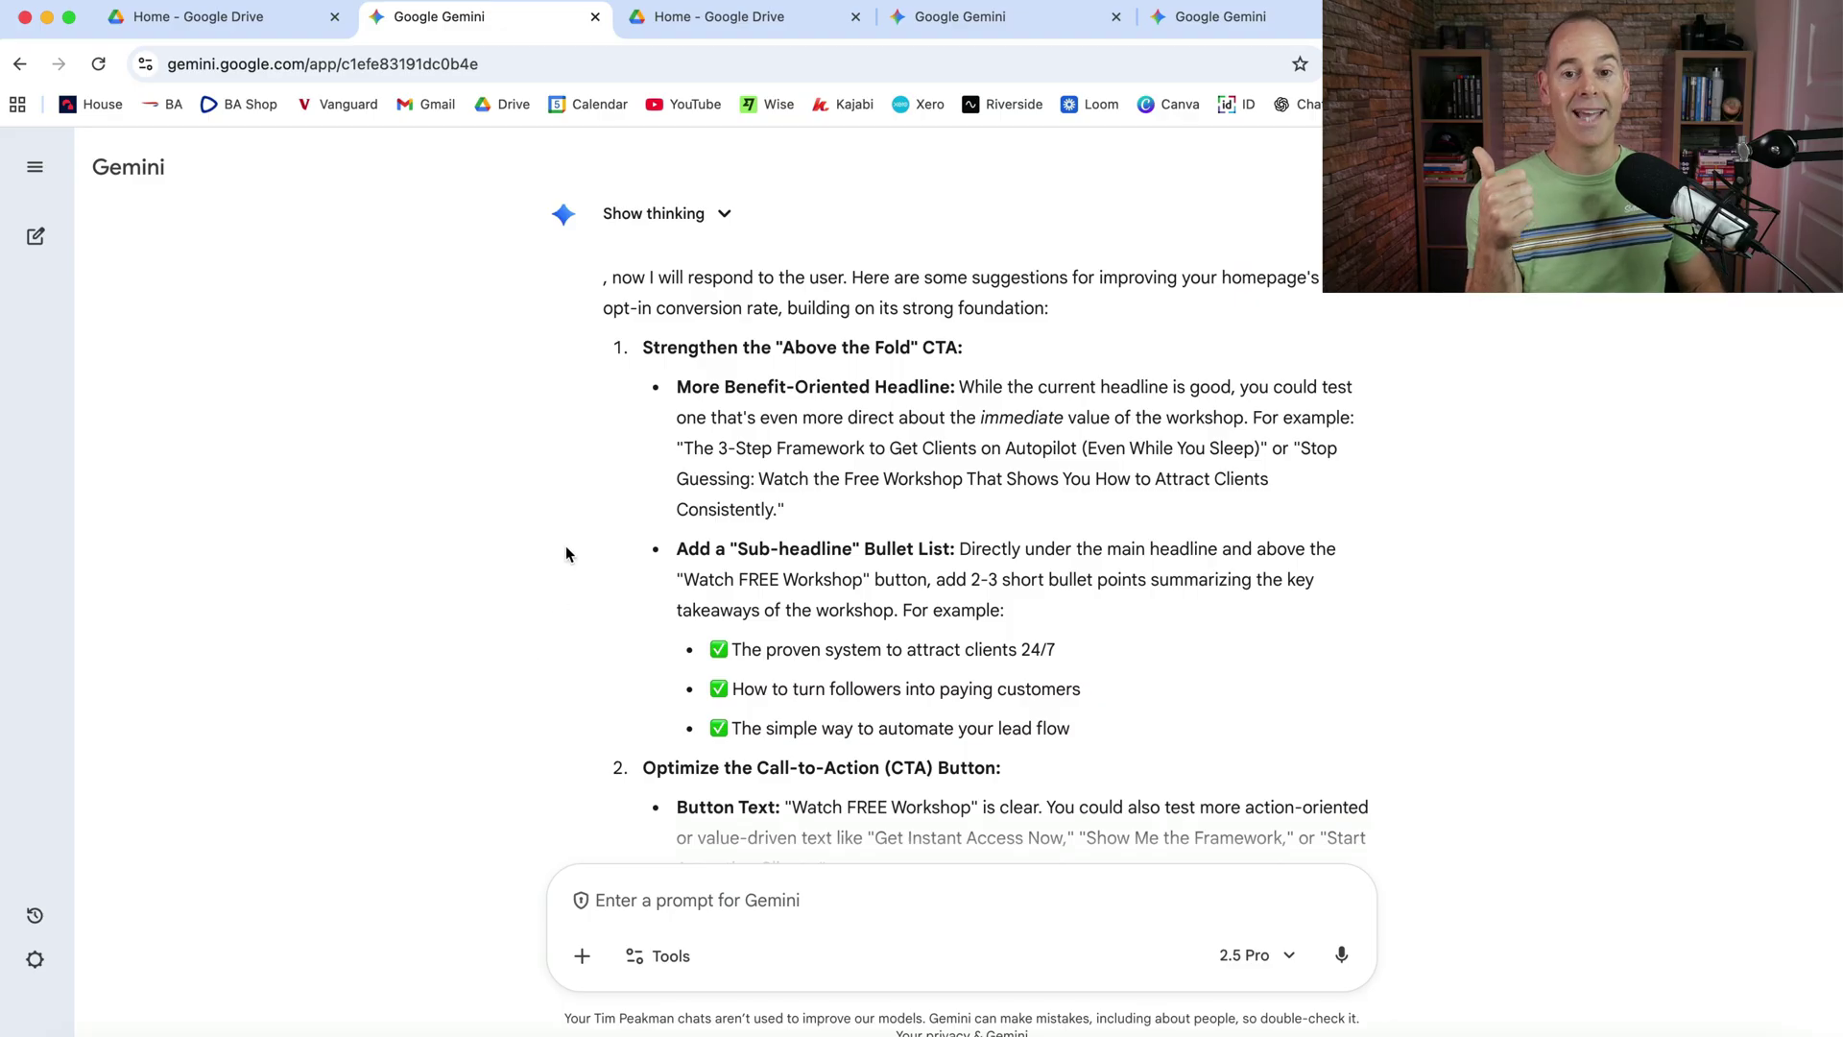
scroll(566, 554, down, 1)
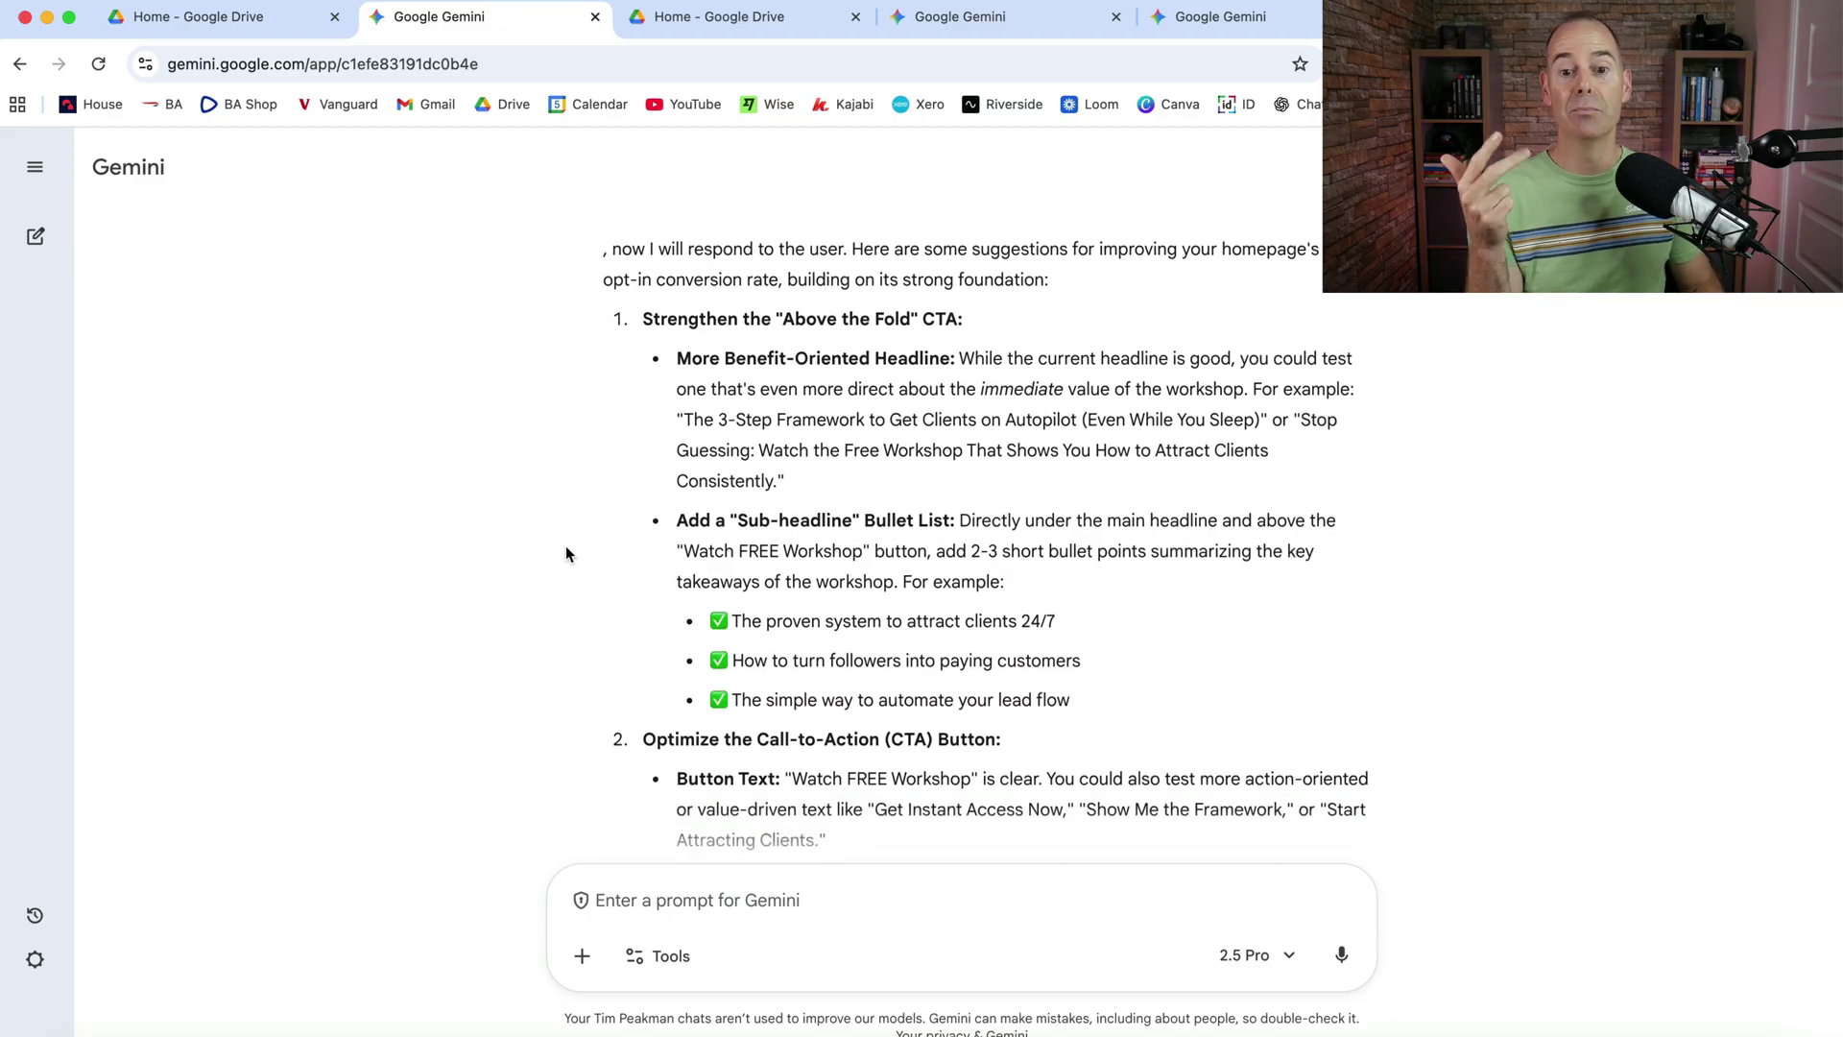
scroll(567, 554, down, 4)
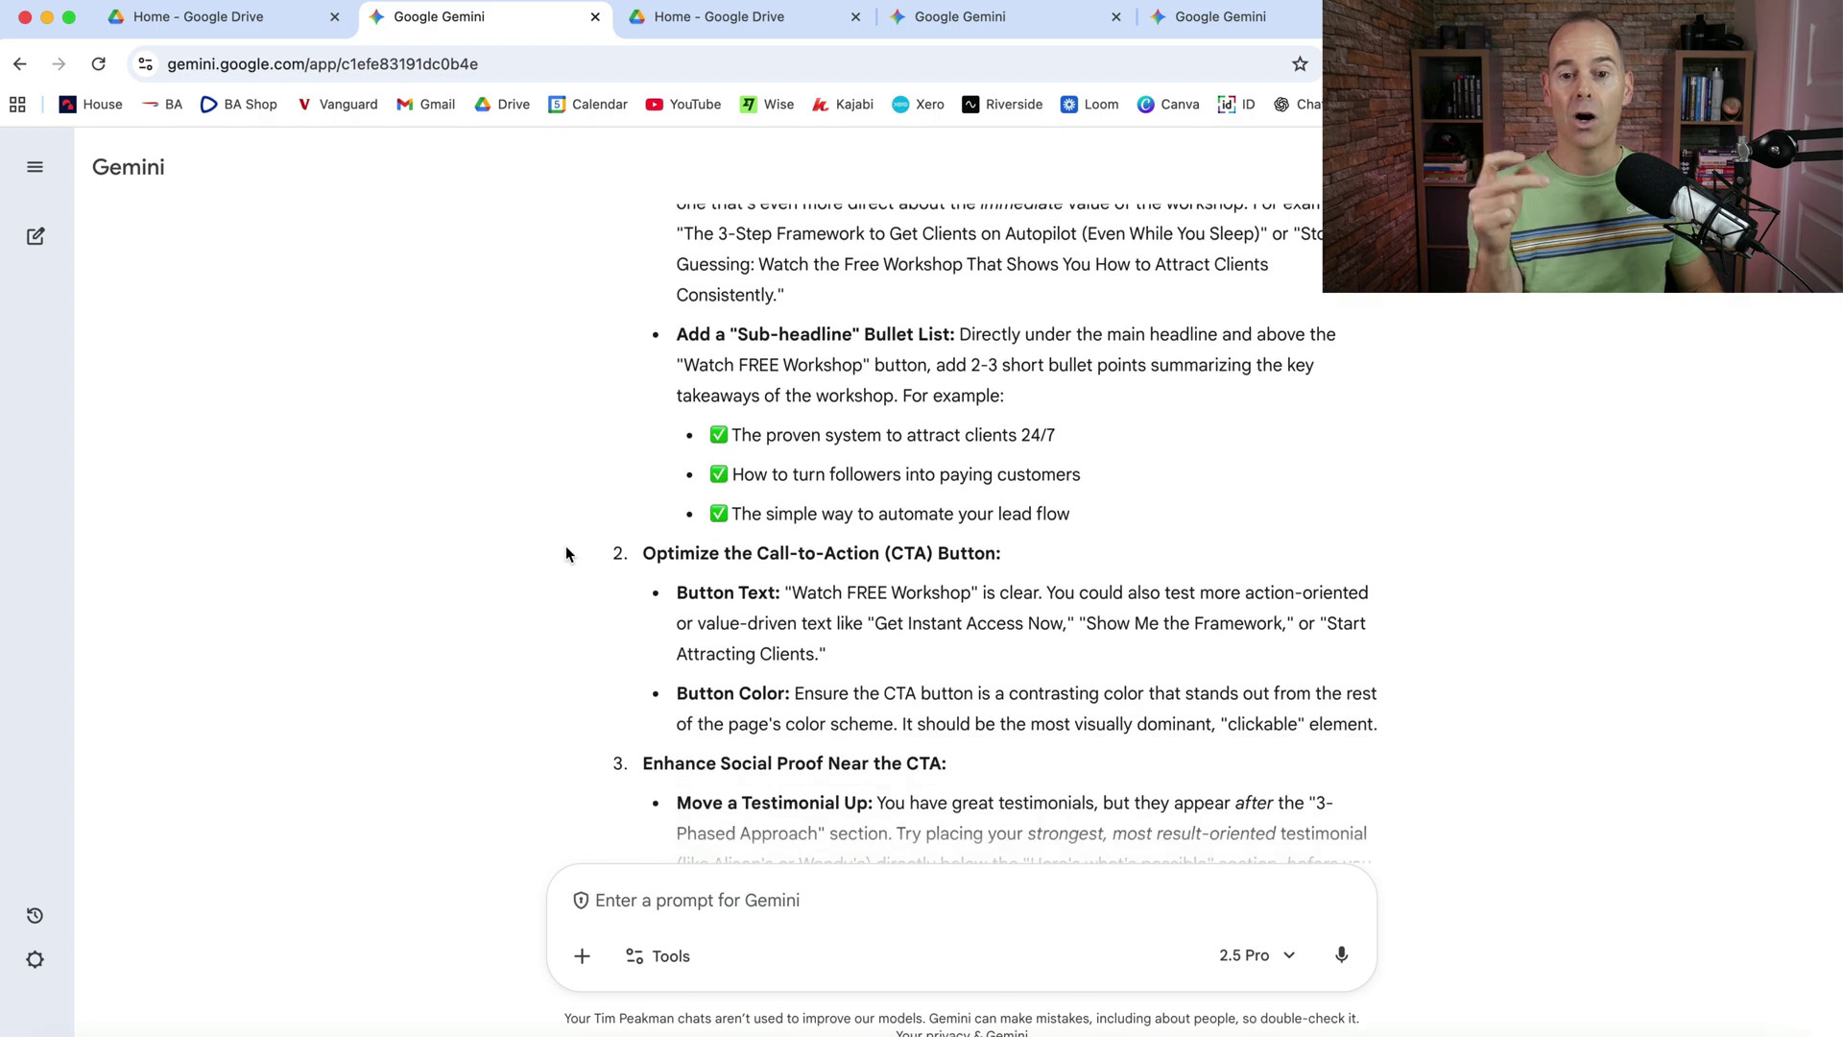
scroll(567, 626, down, 2)
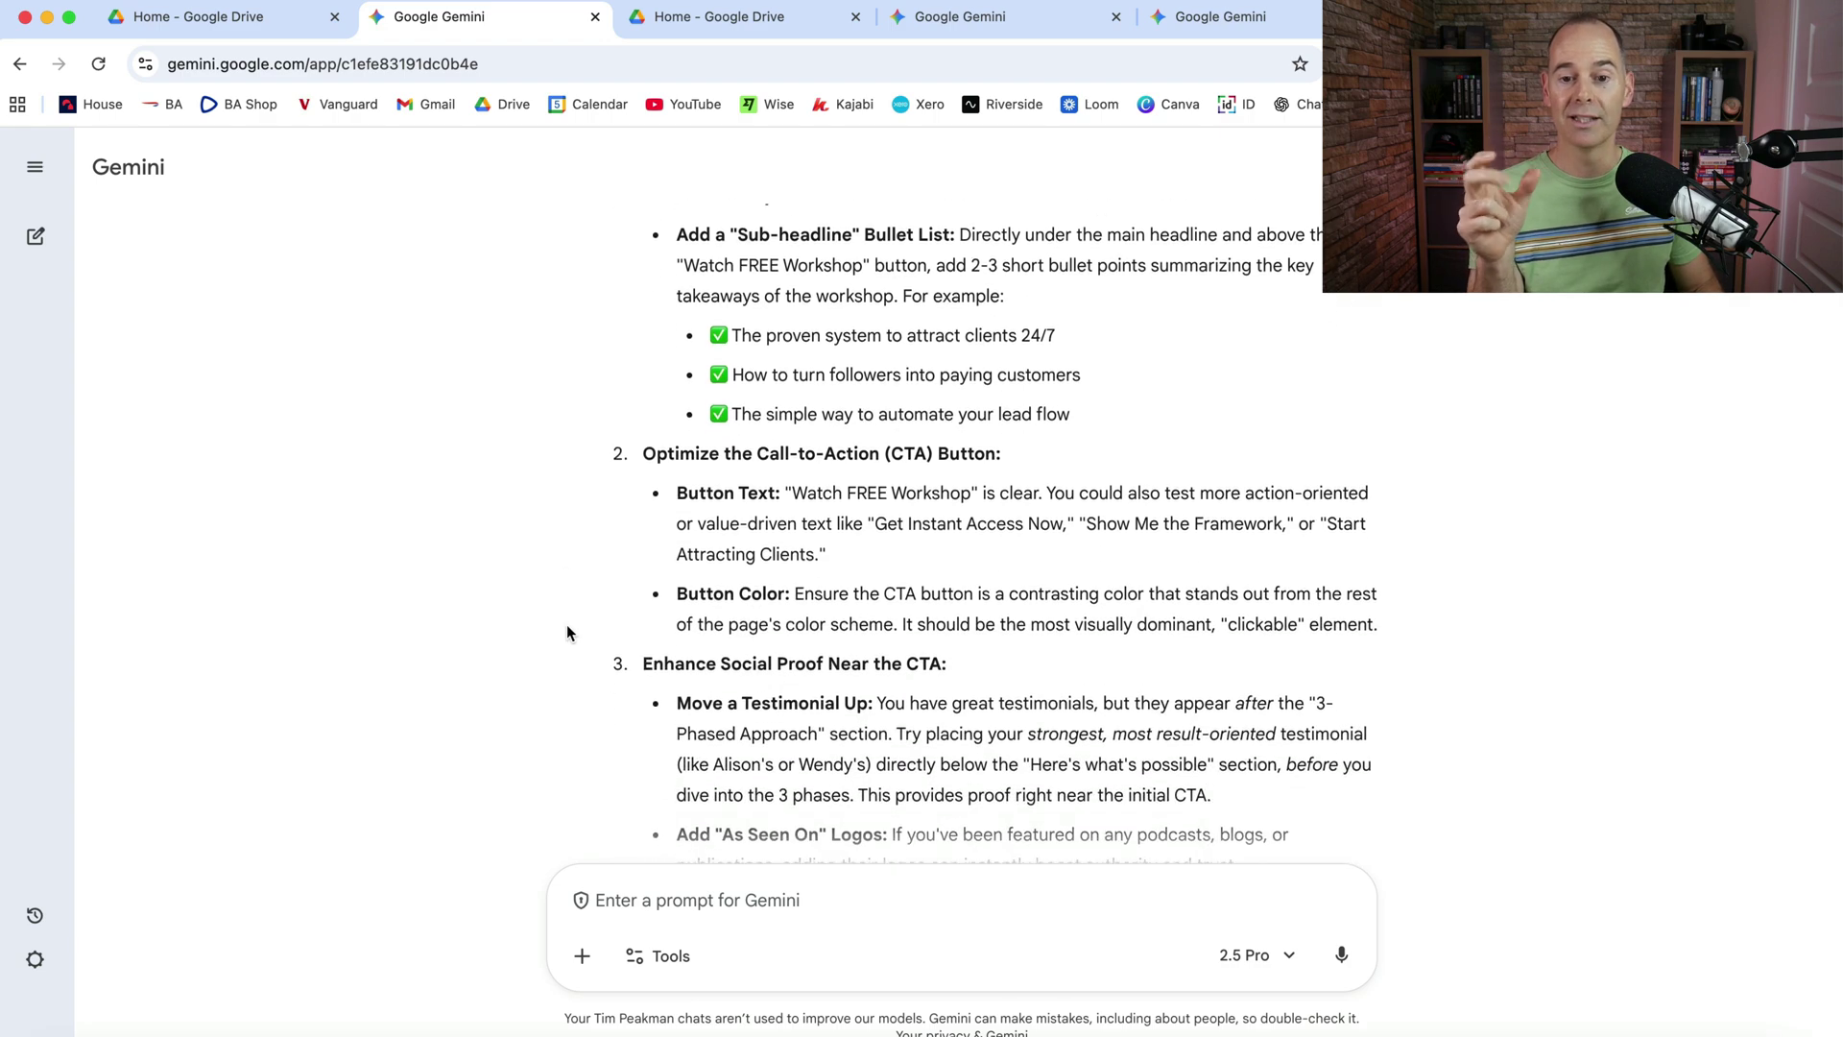
scroll(567, 626, down, 2)
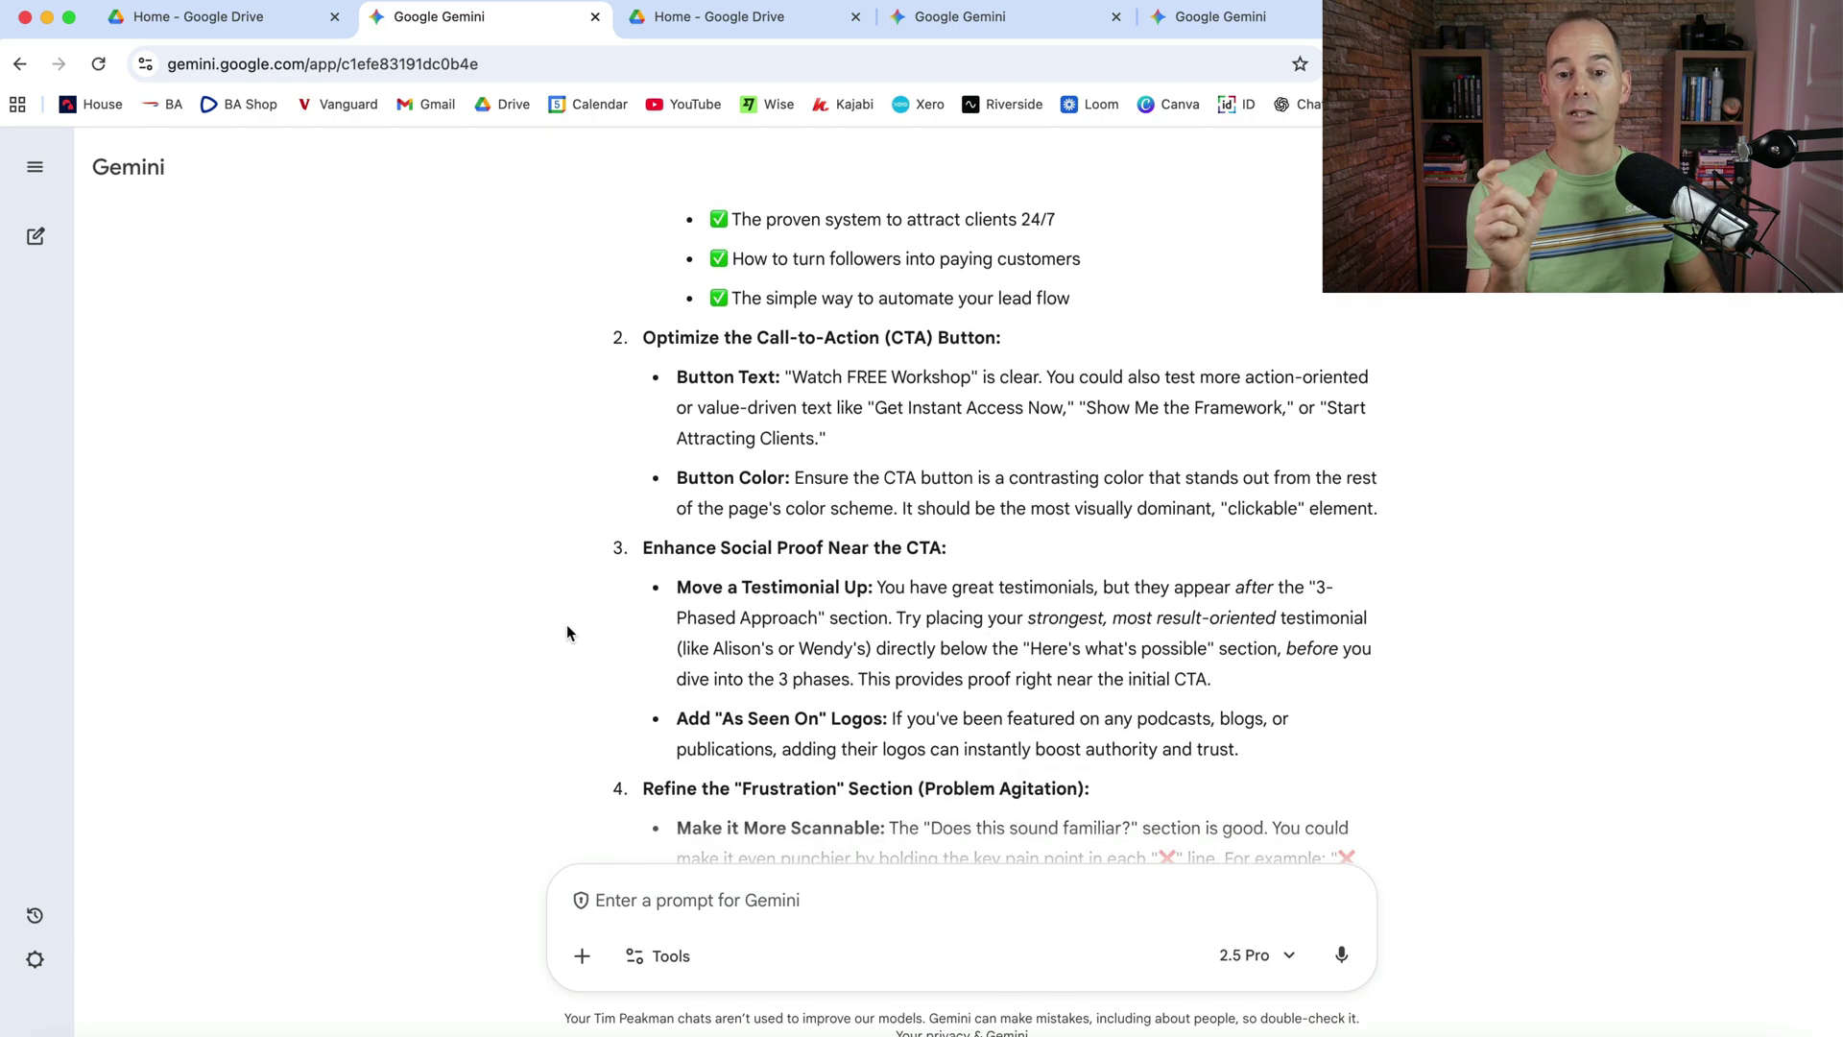
scroll(566, 626, down, 3)
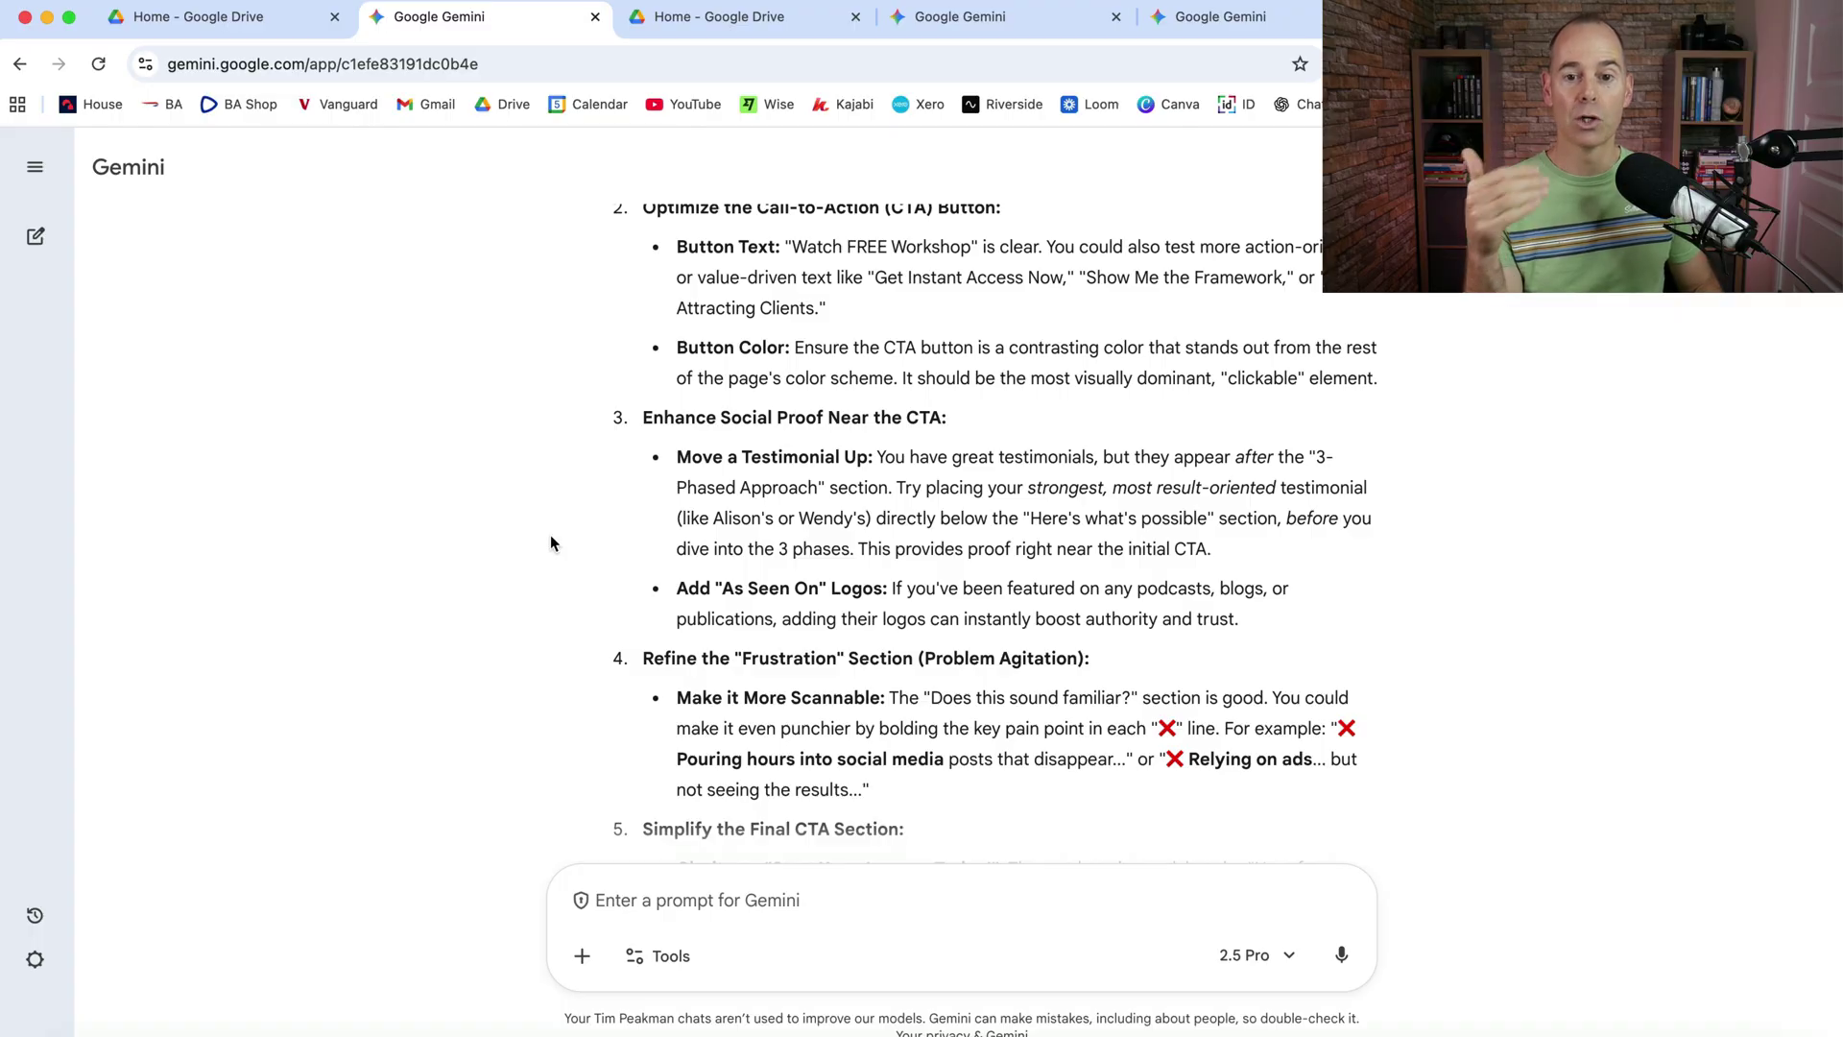
scroll(551, 541, down, 3)
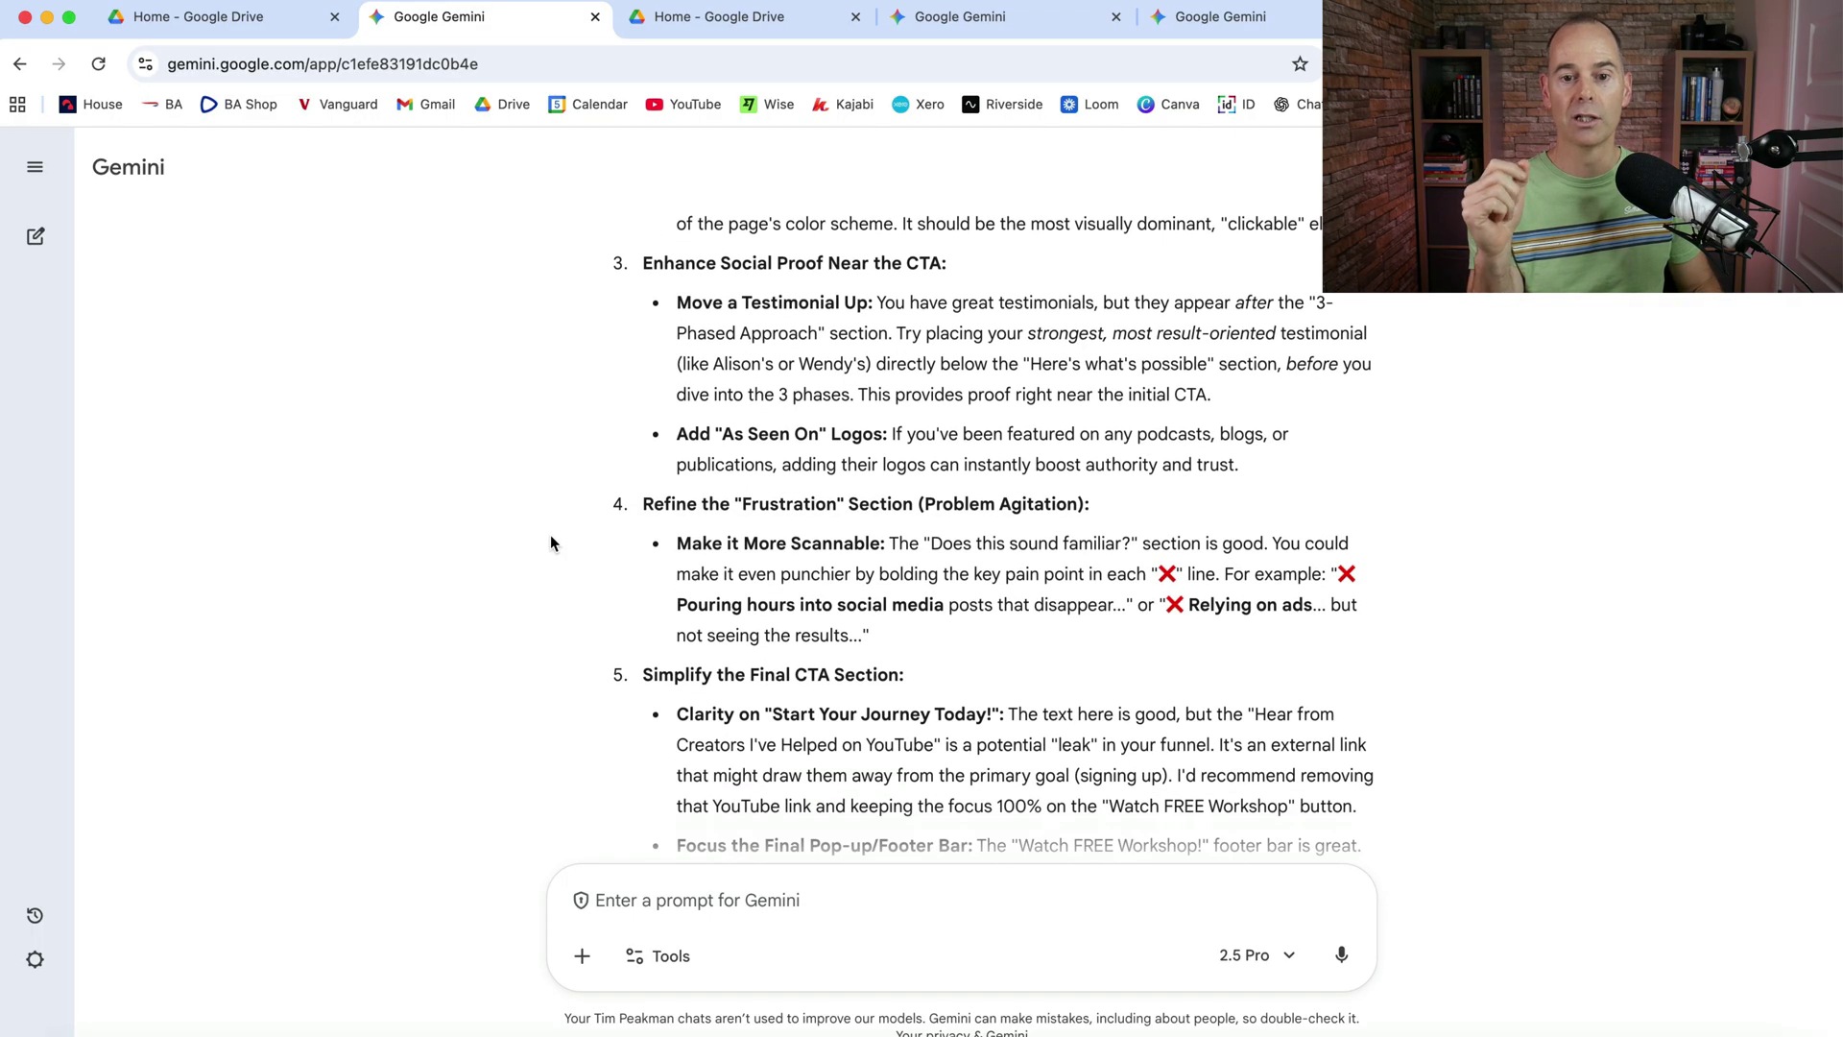
scroll(550, 542, down, 1)
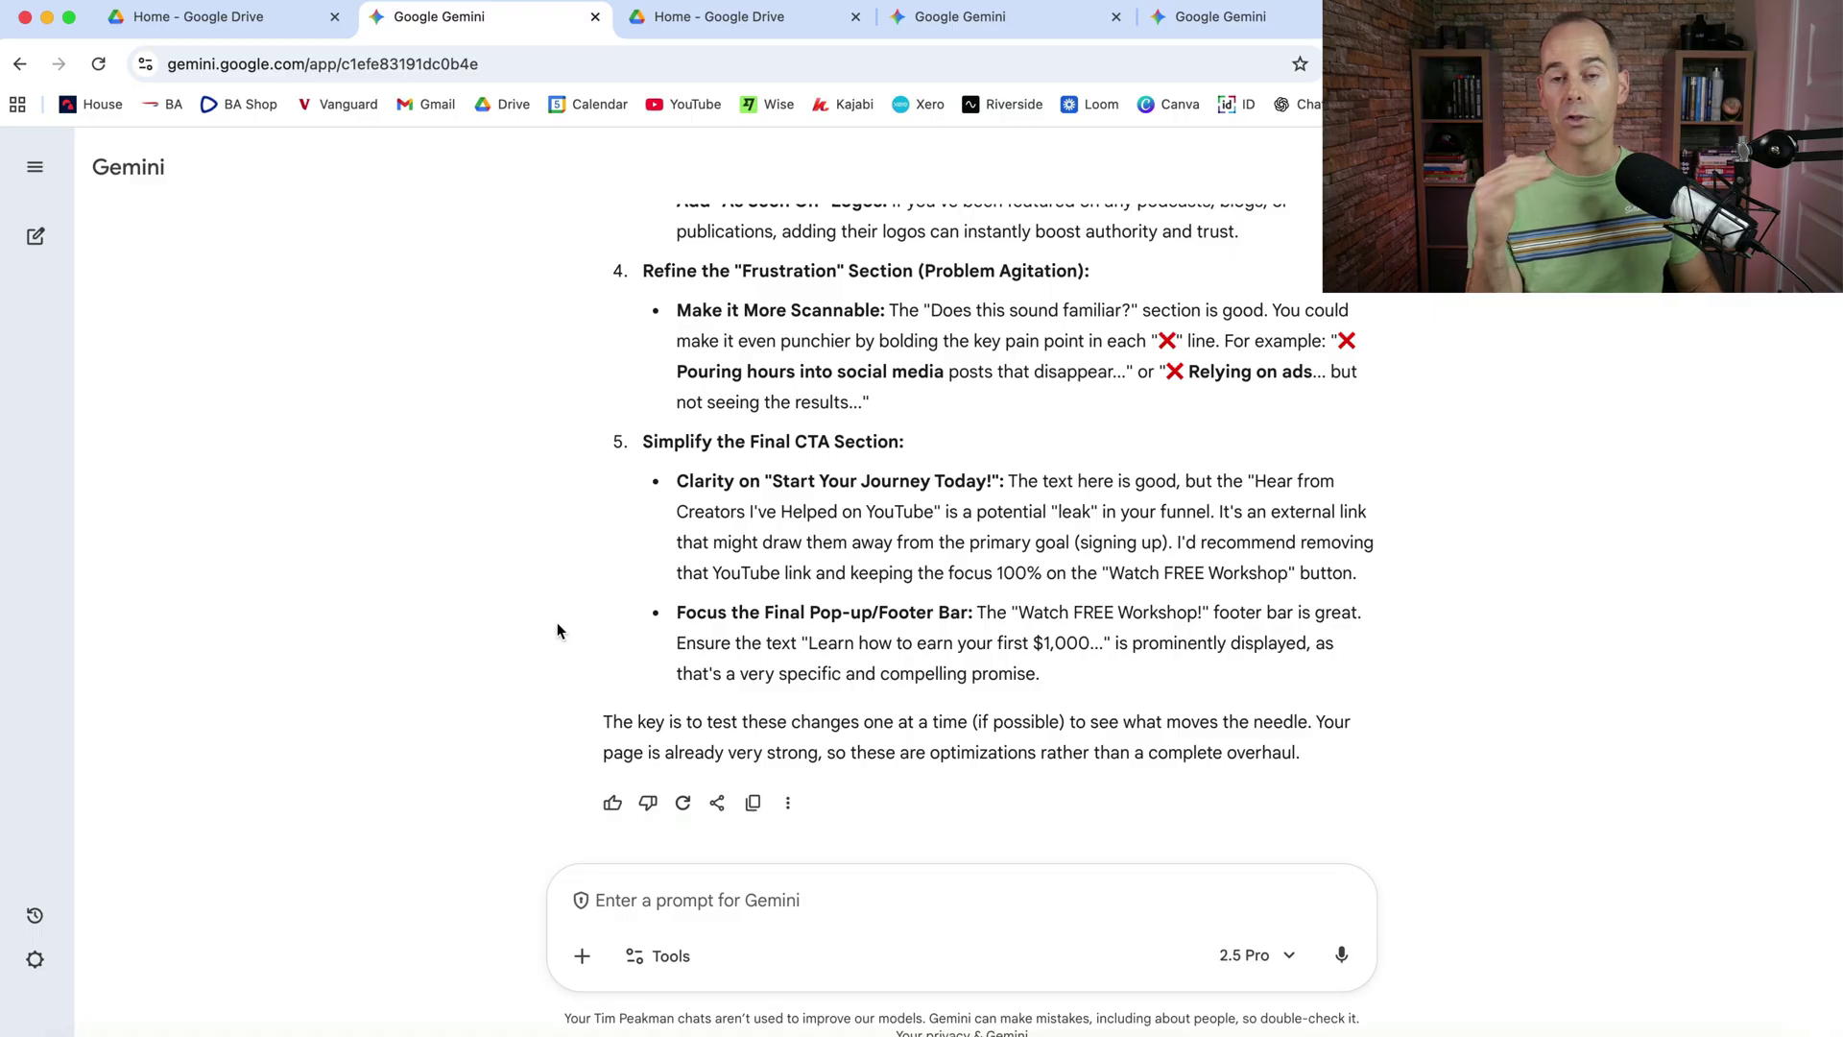
scroll(560, 501, up, 15)
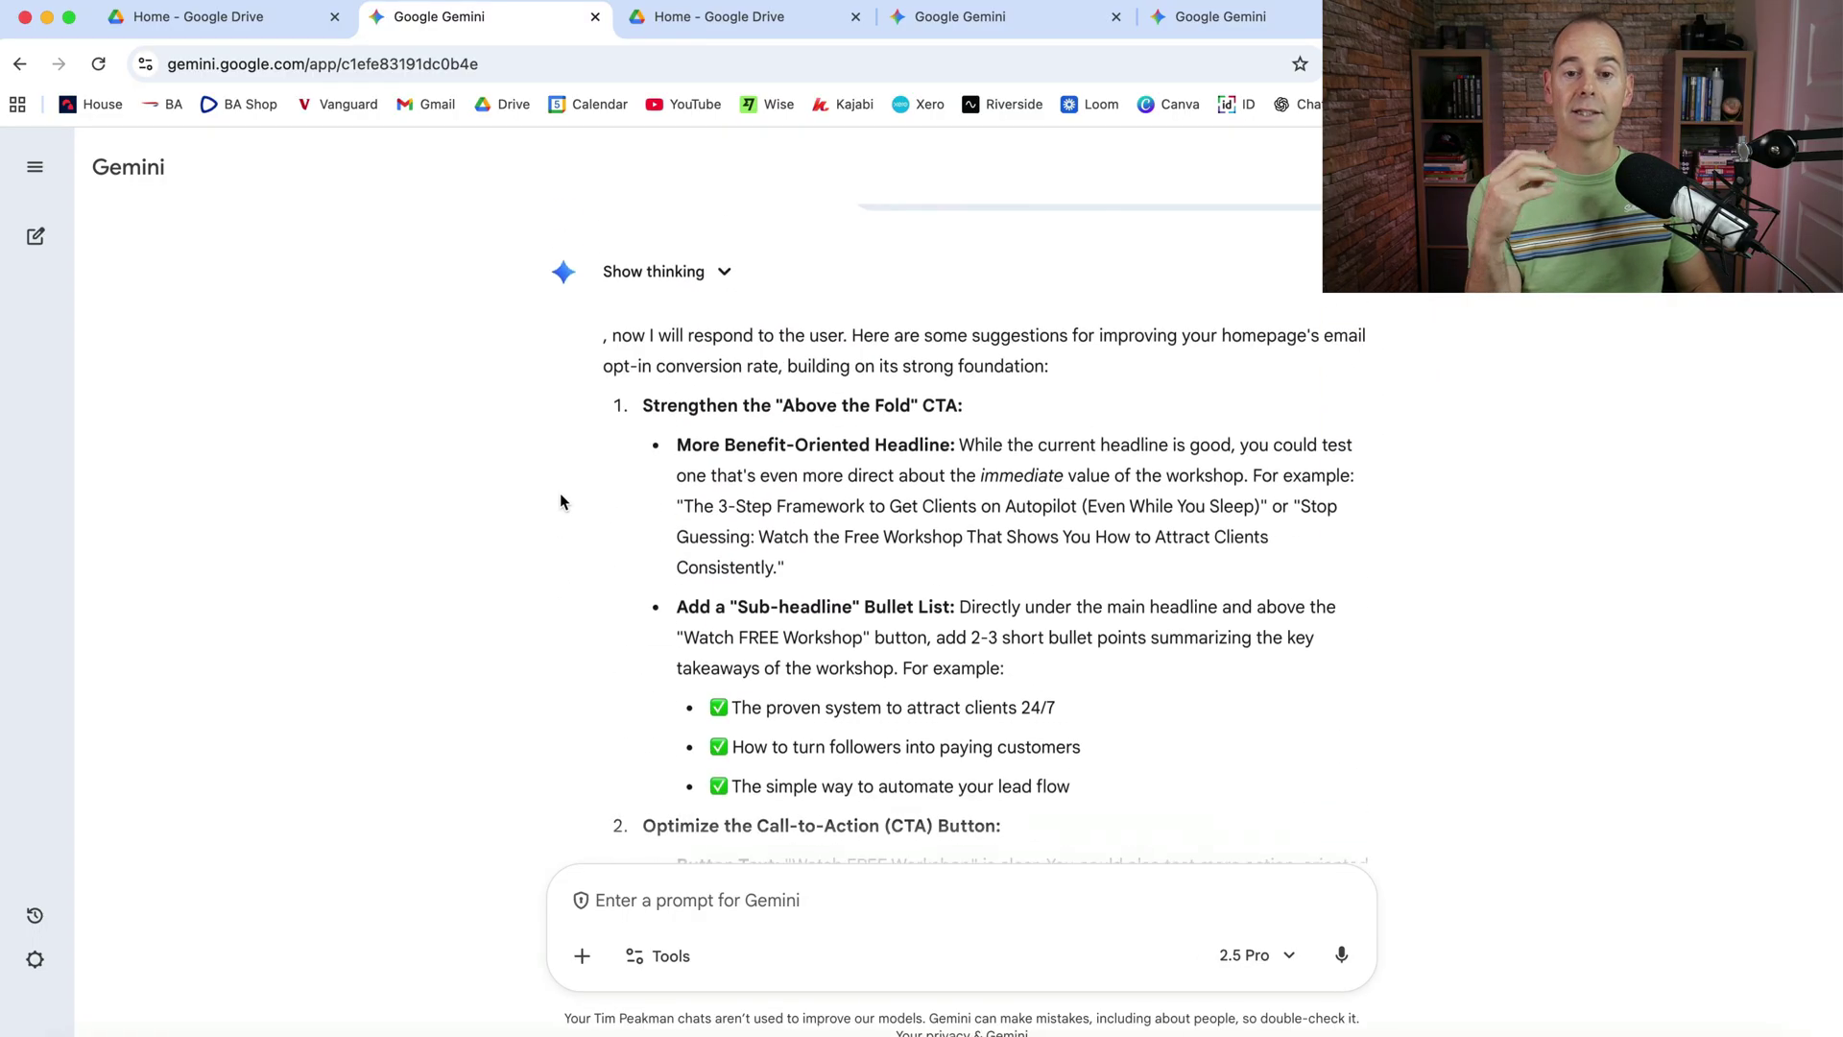
scroll(561, 495, down, 3)
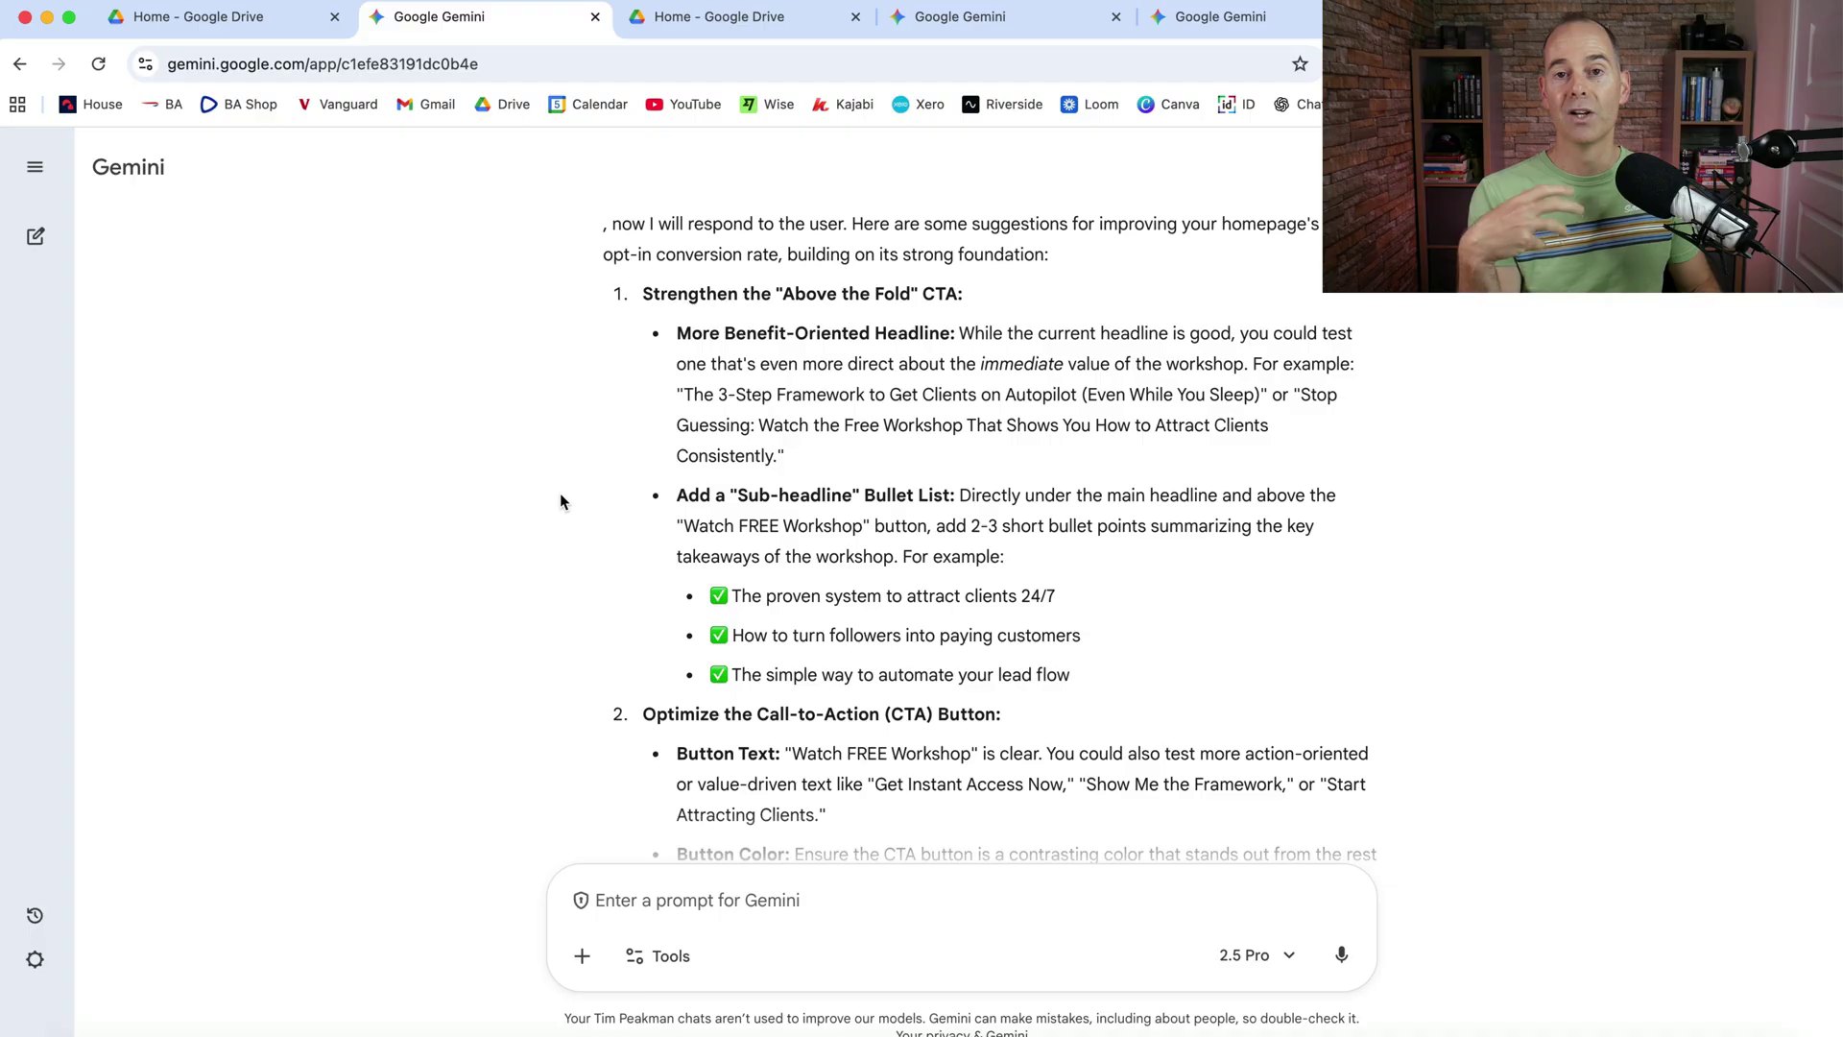
scroll(521, 555, down, 8)
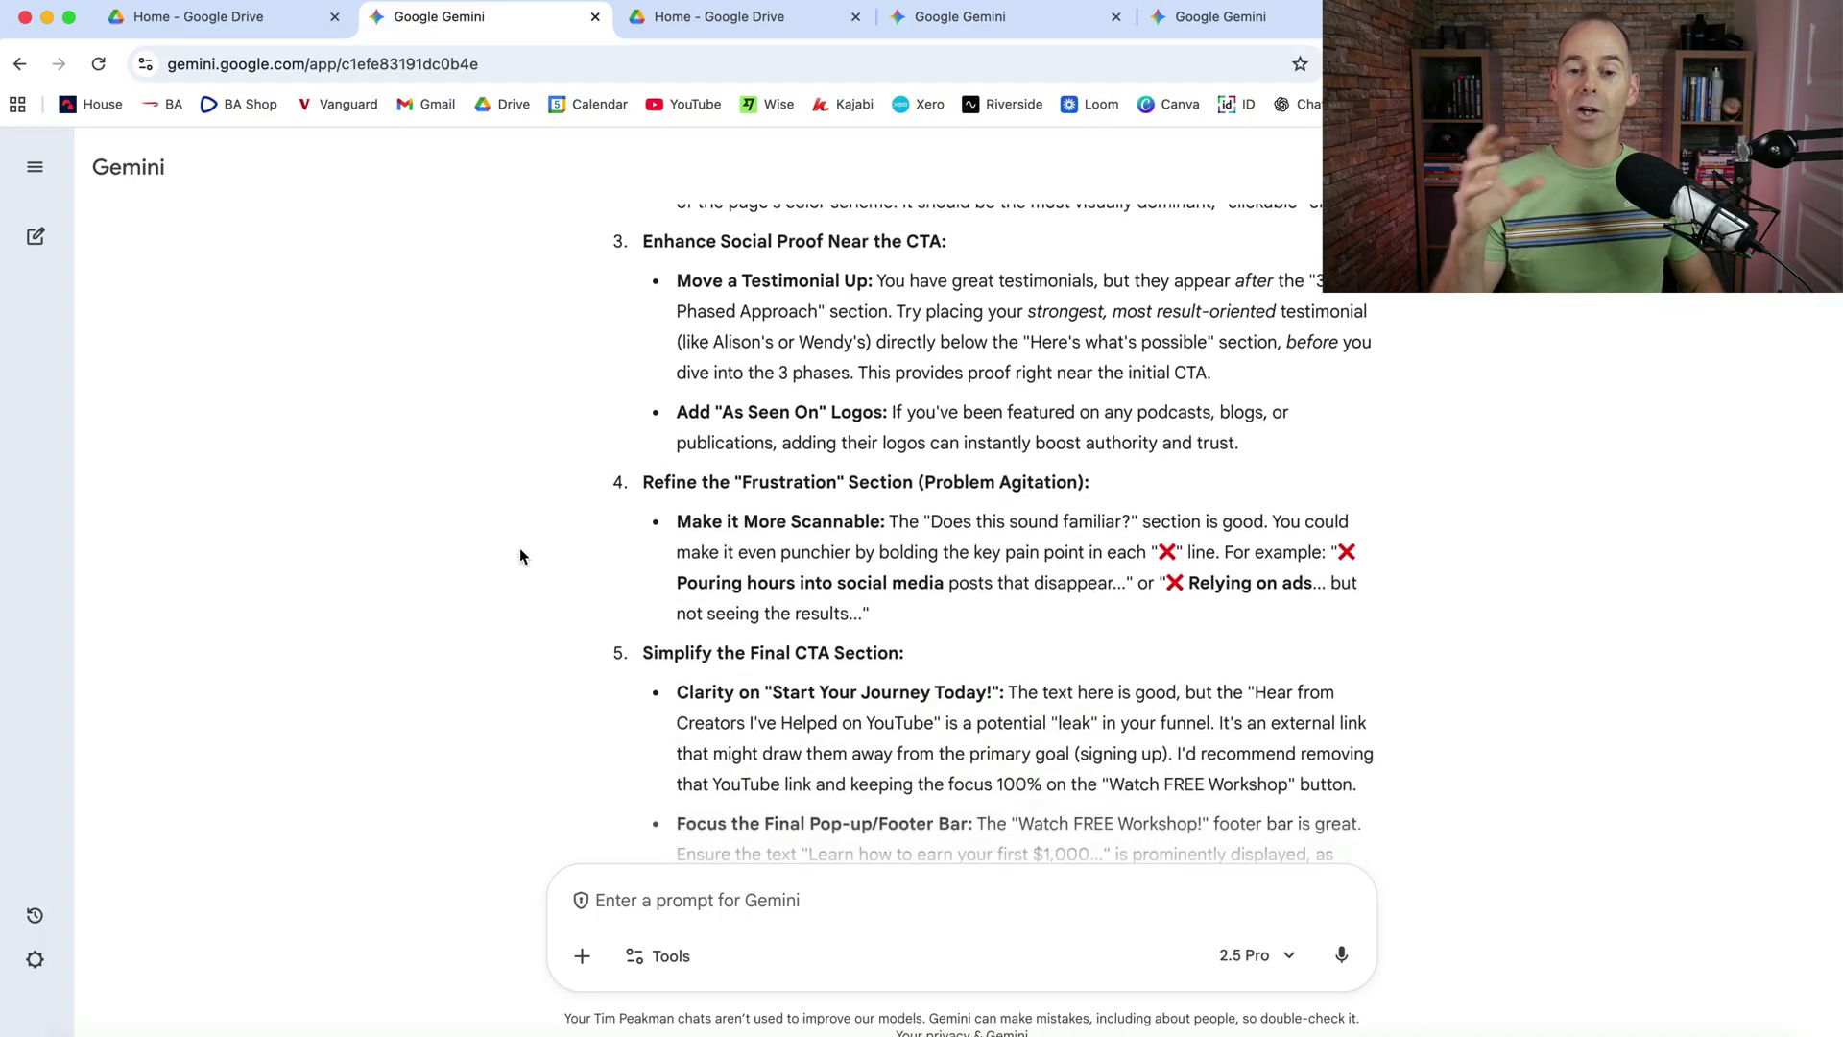
scroll(521, 551, down, 3)
scroll(521, 551, up, 15)
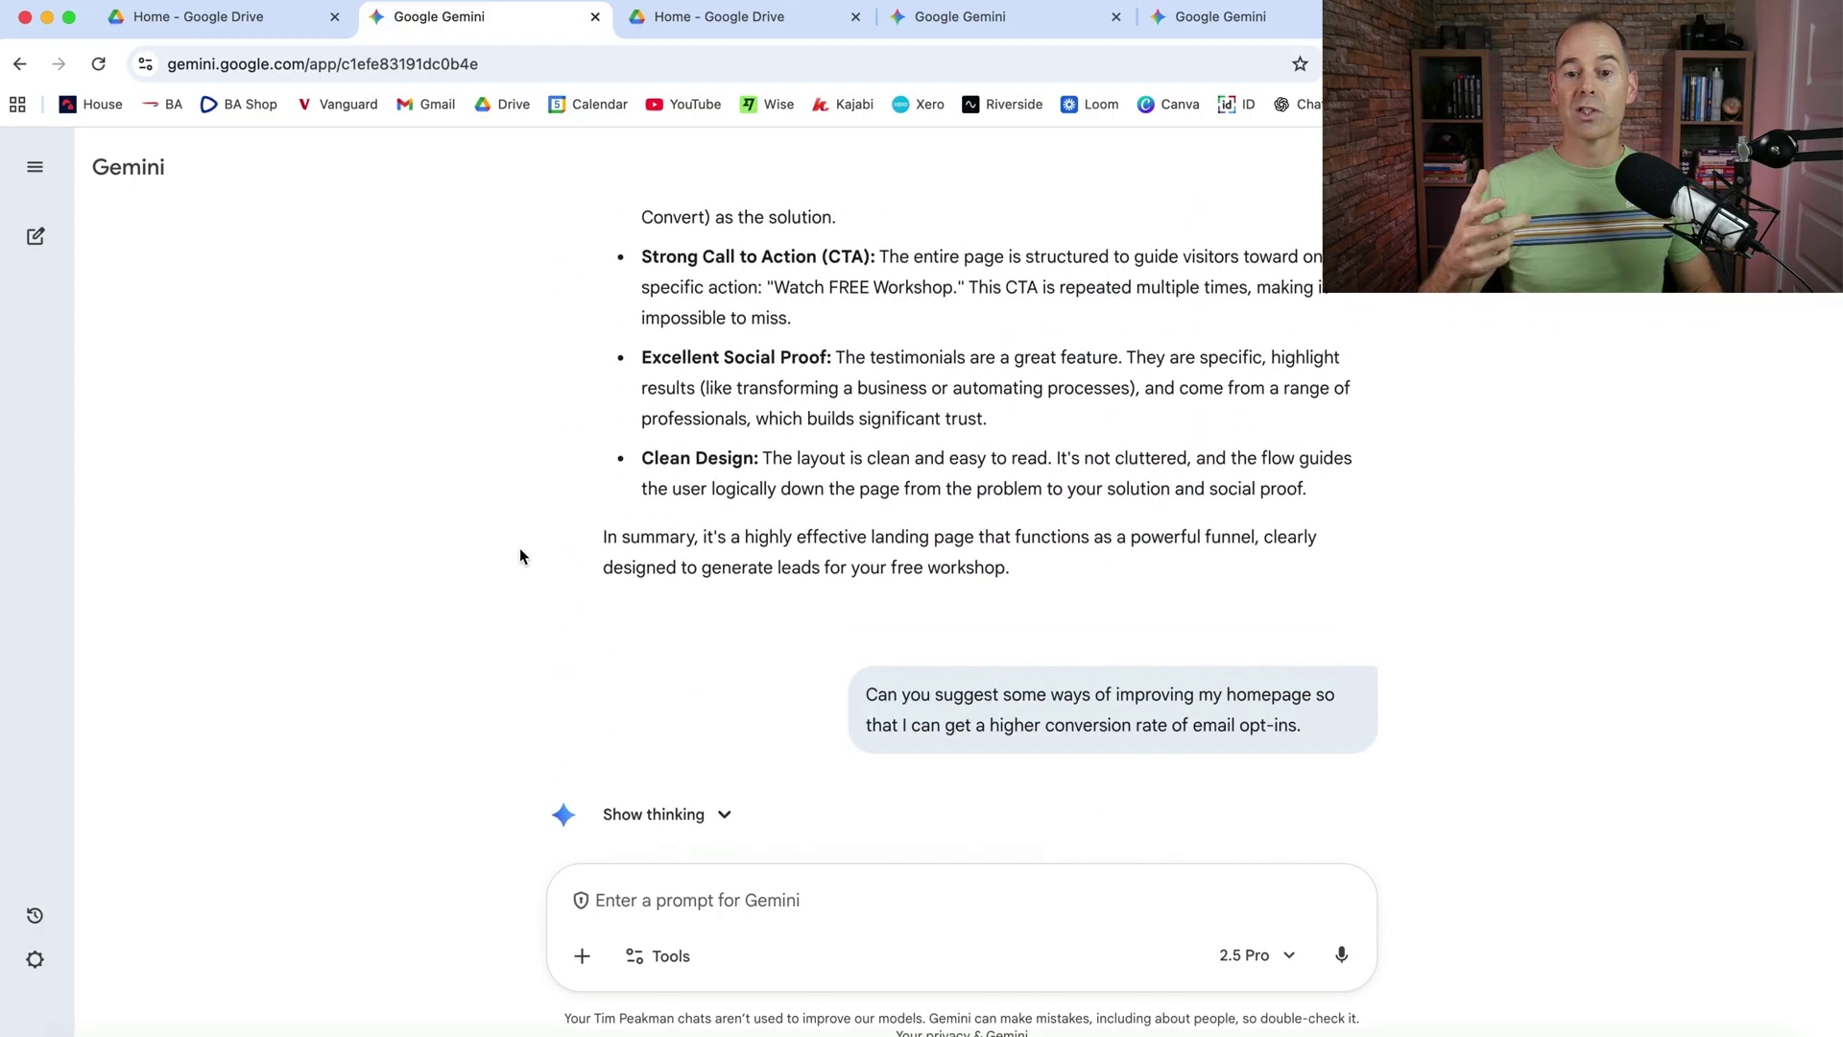
scroll(520, 555, up, 6)
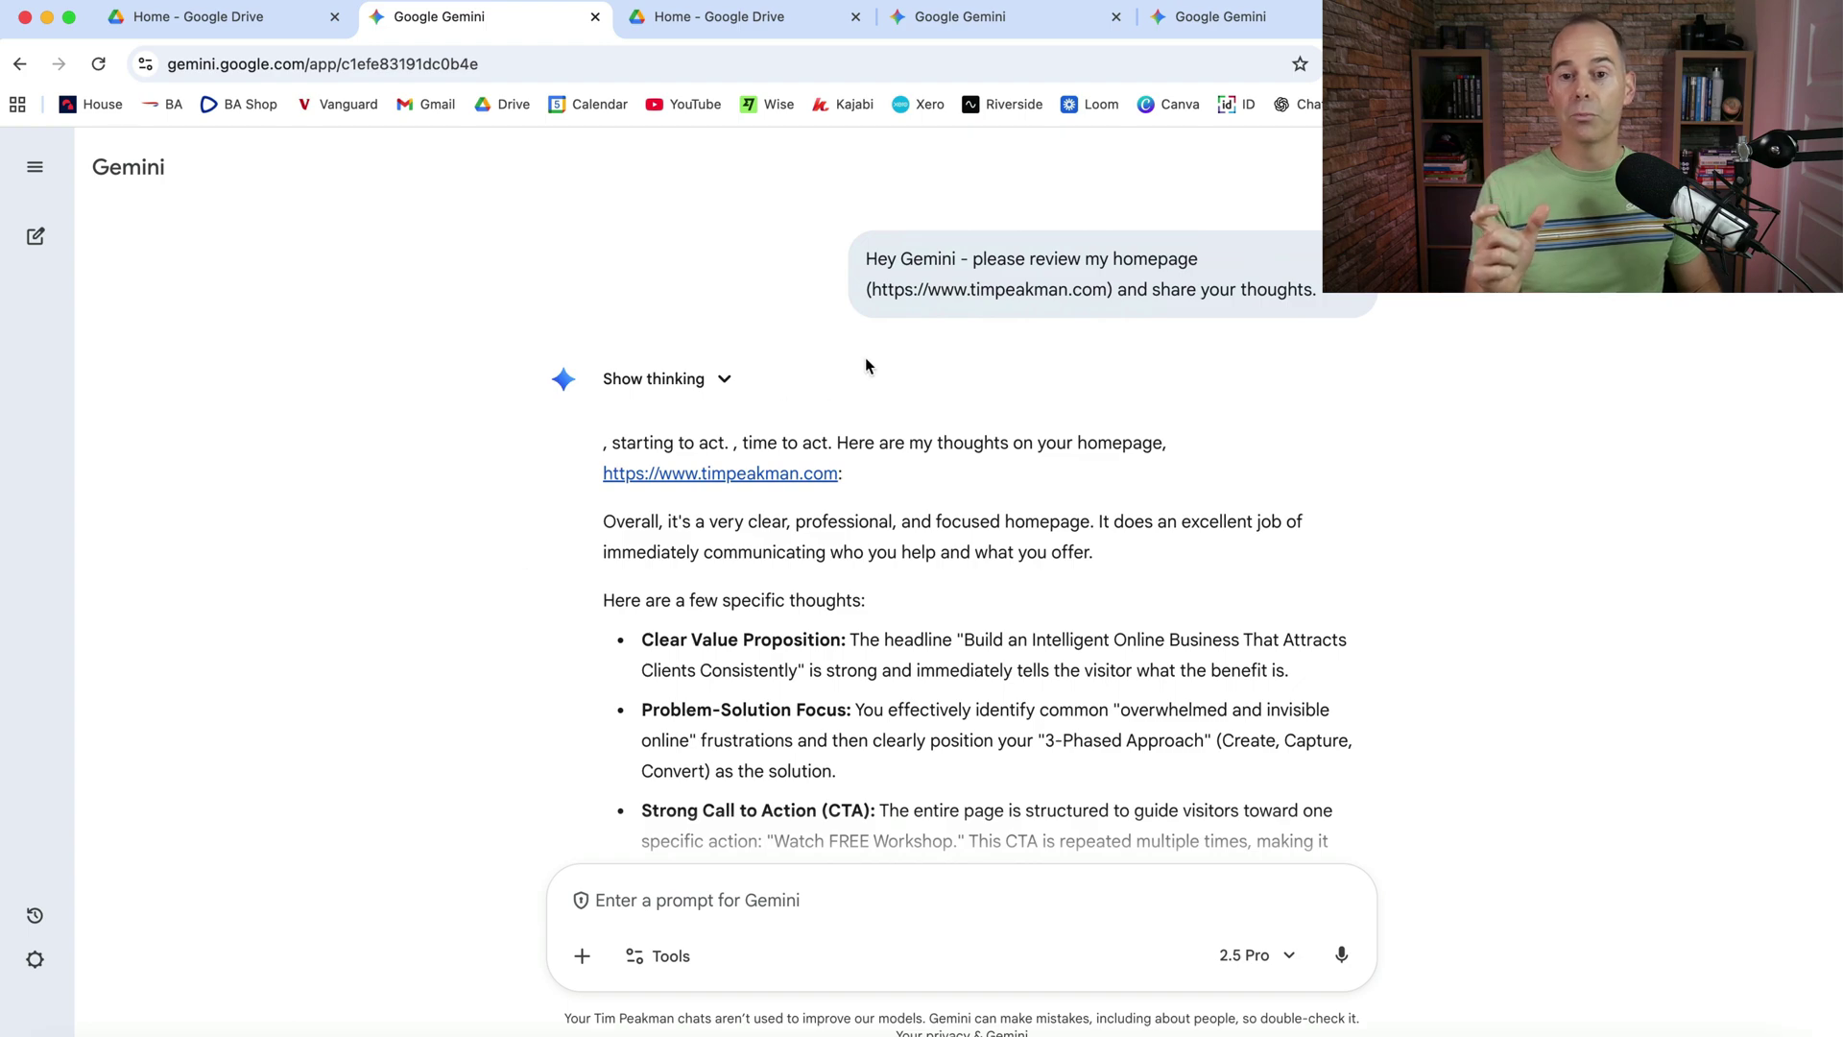
scroll(485, 571, down, 9)
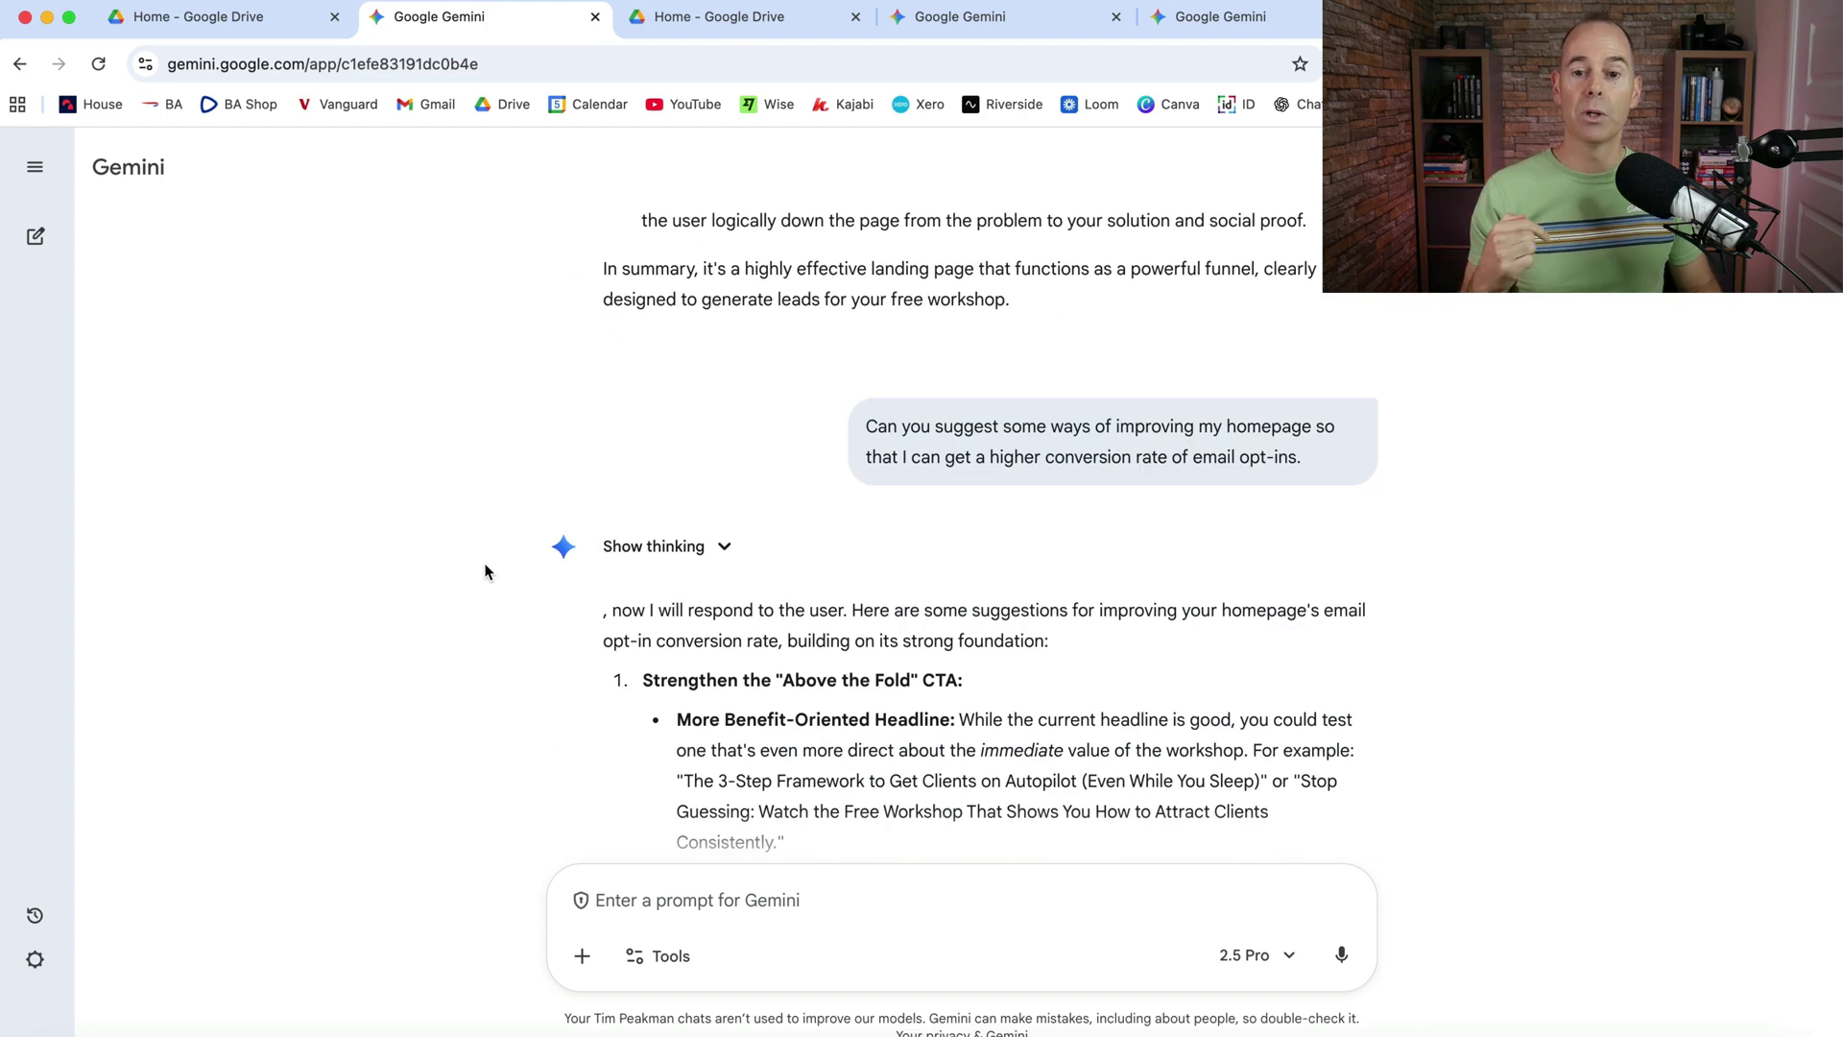
scroll(485, 571, down, 15)
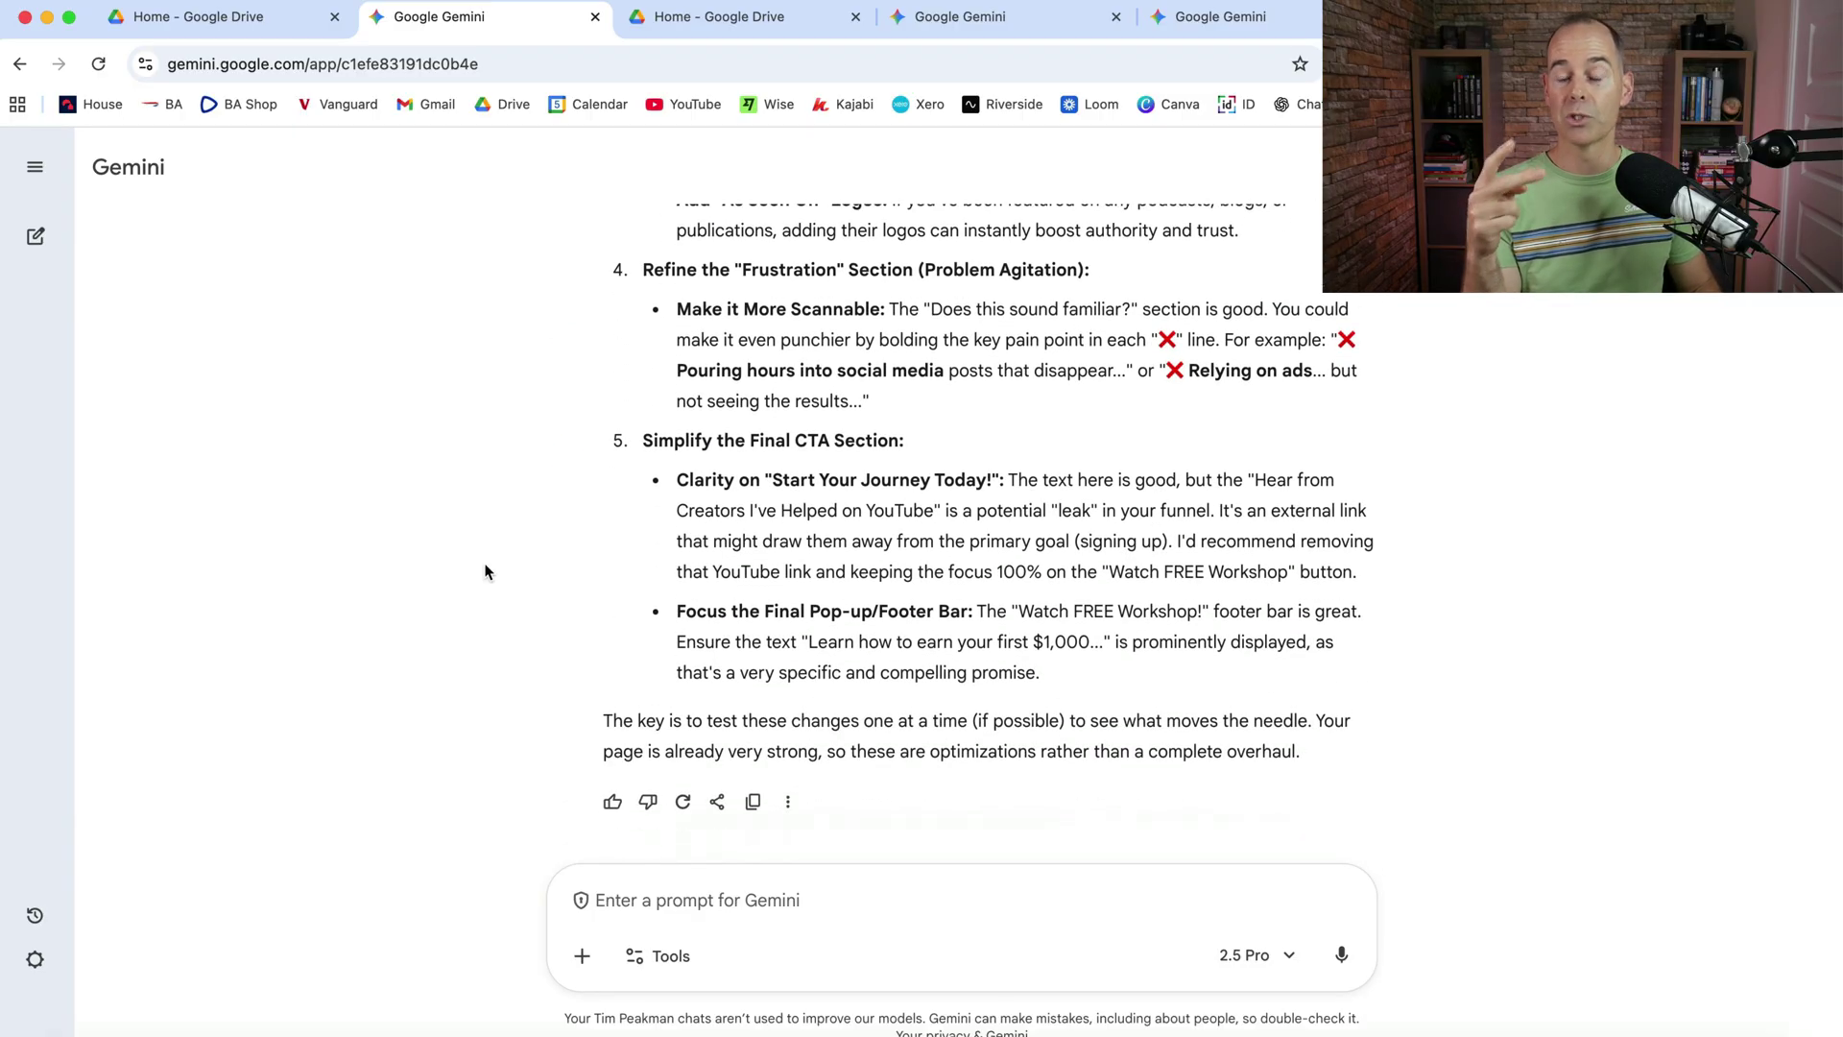
scroll(485, 572, up, 5)
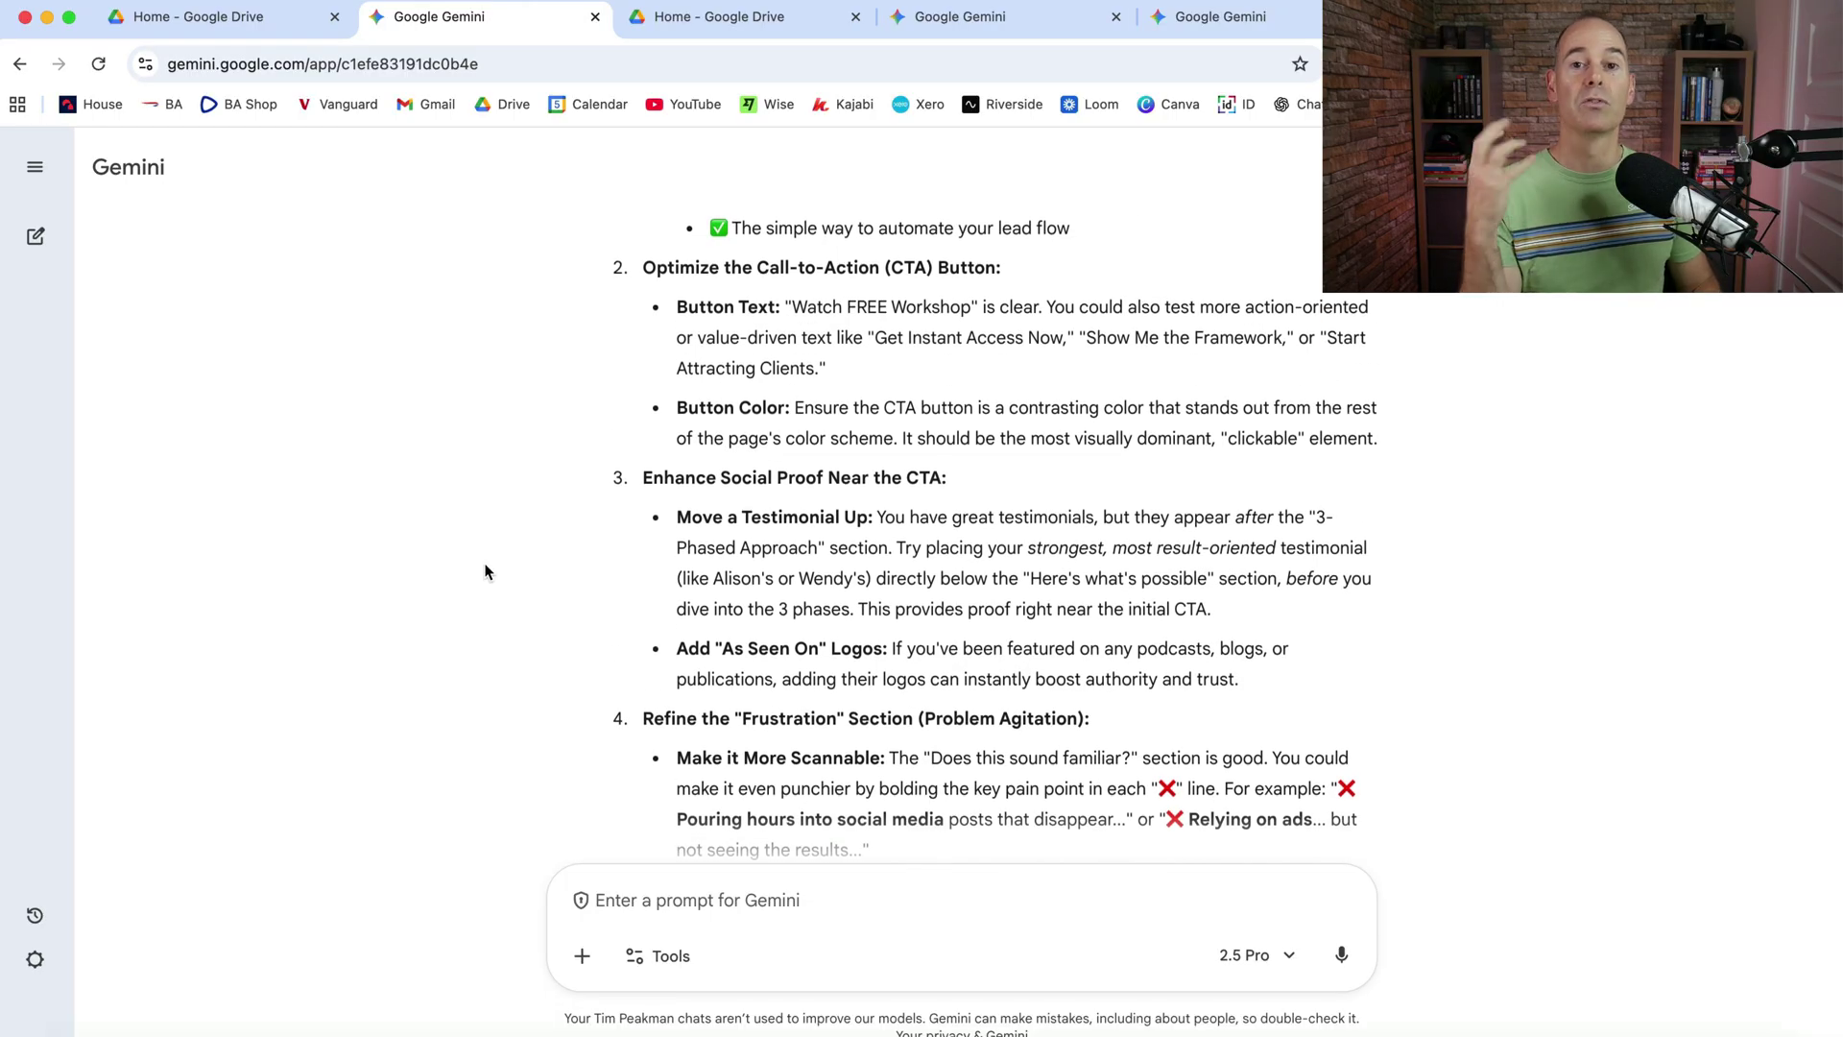
scroll(484, 571, down, 1)
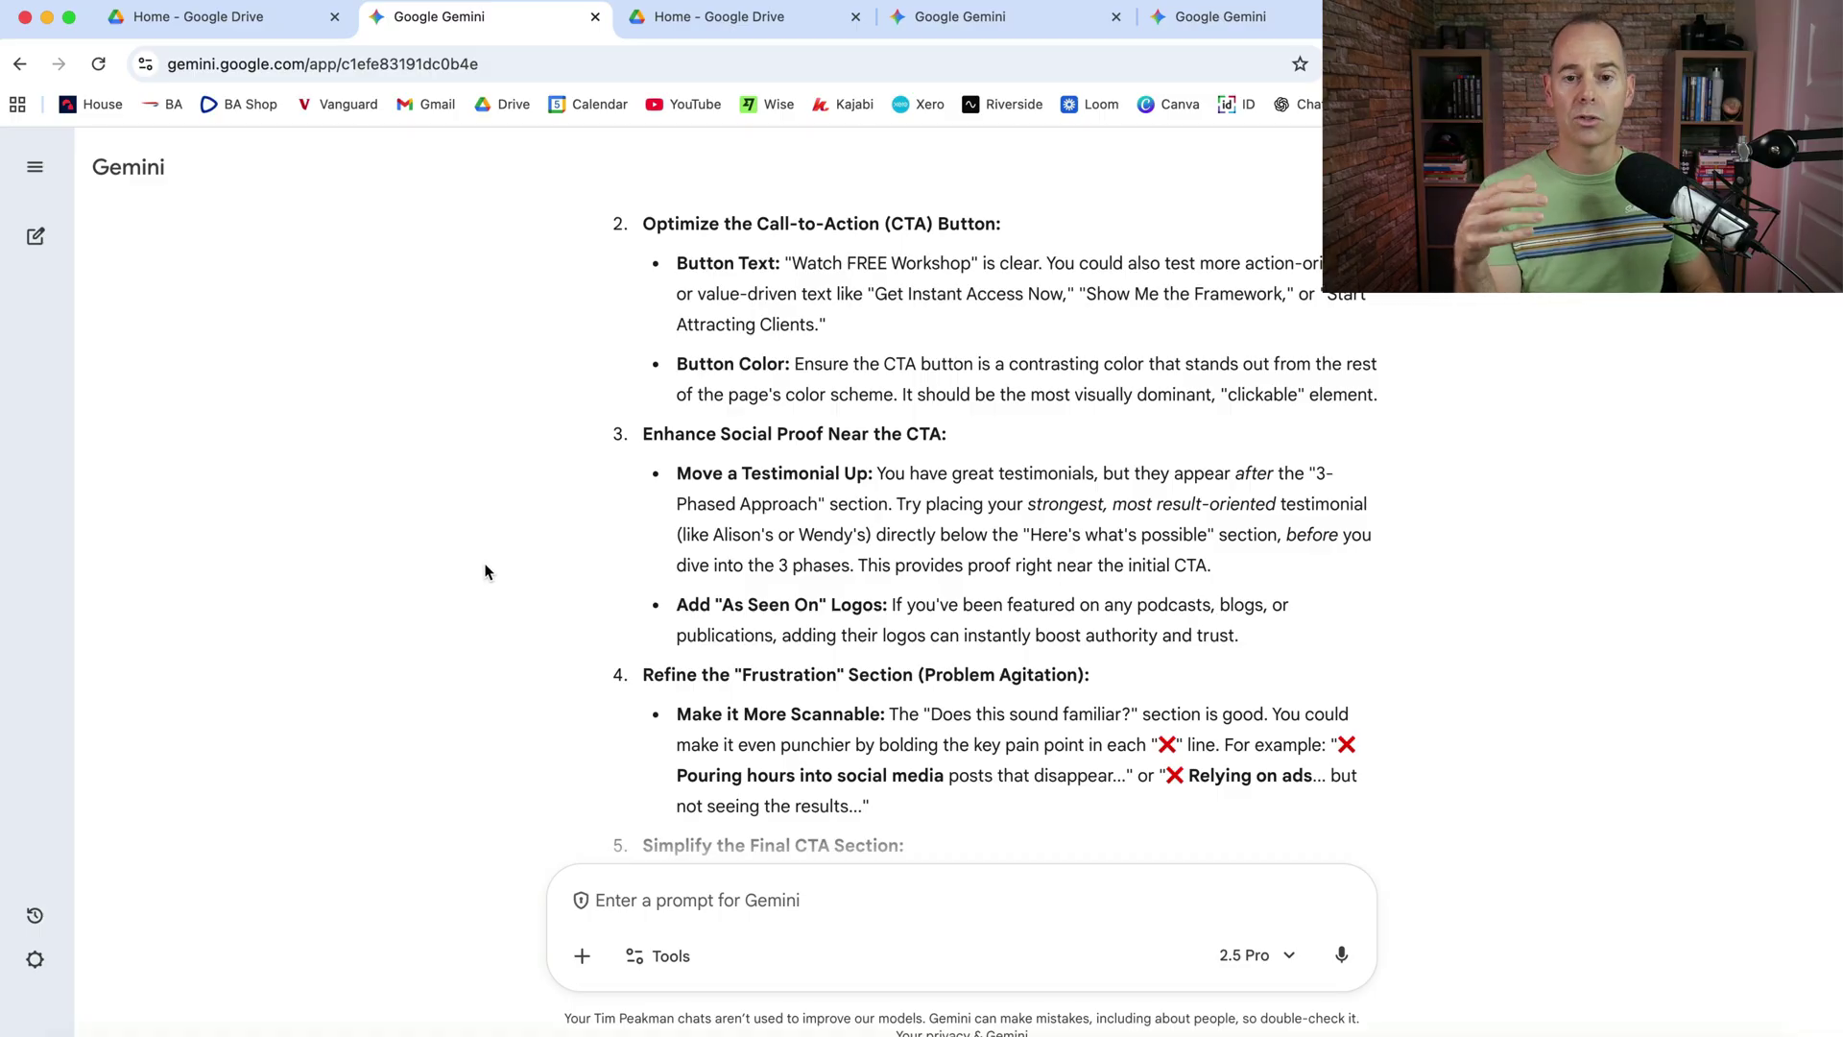
scroll(485, 571, down, 5)
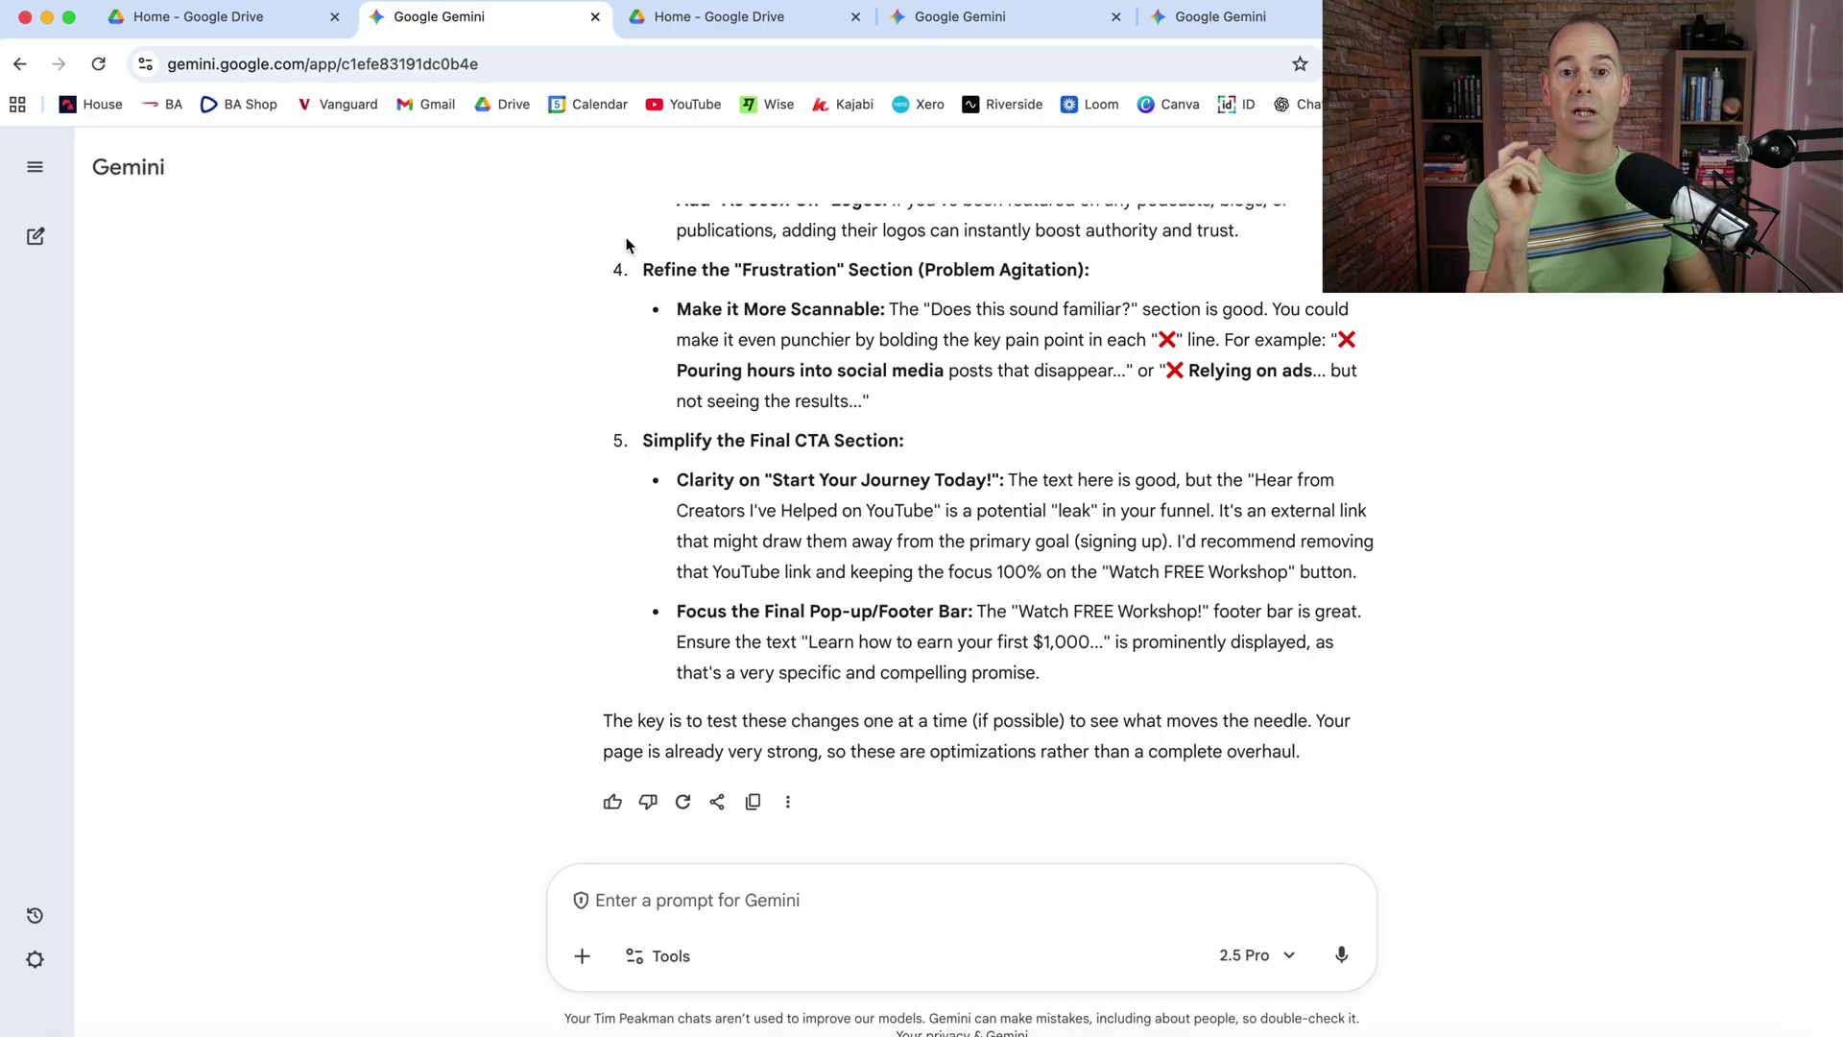
Scroll the Prompting guide 101 PDF from the Persona/Task/Context/Format page to page 7's offsite-agenda example
click(743, 23)
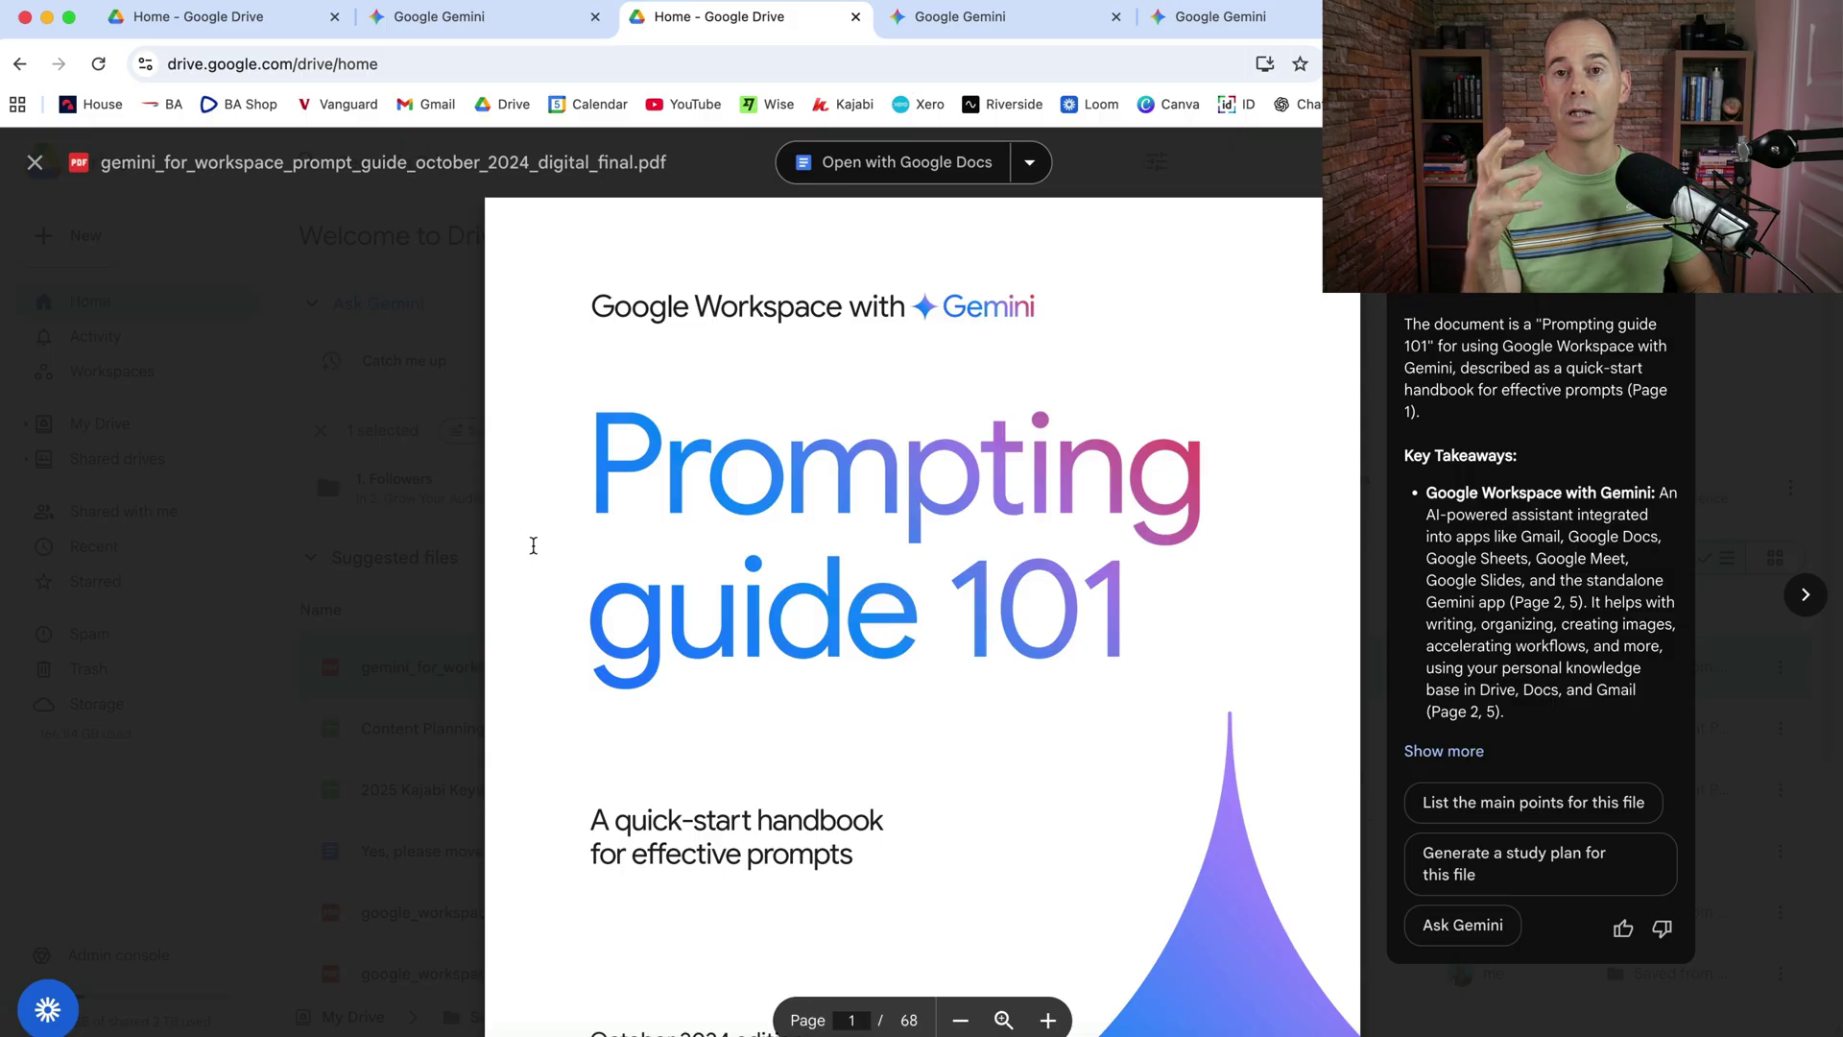
scroll(533, 545, down, 20)
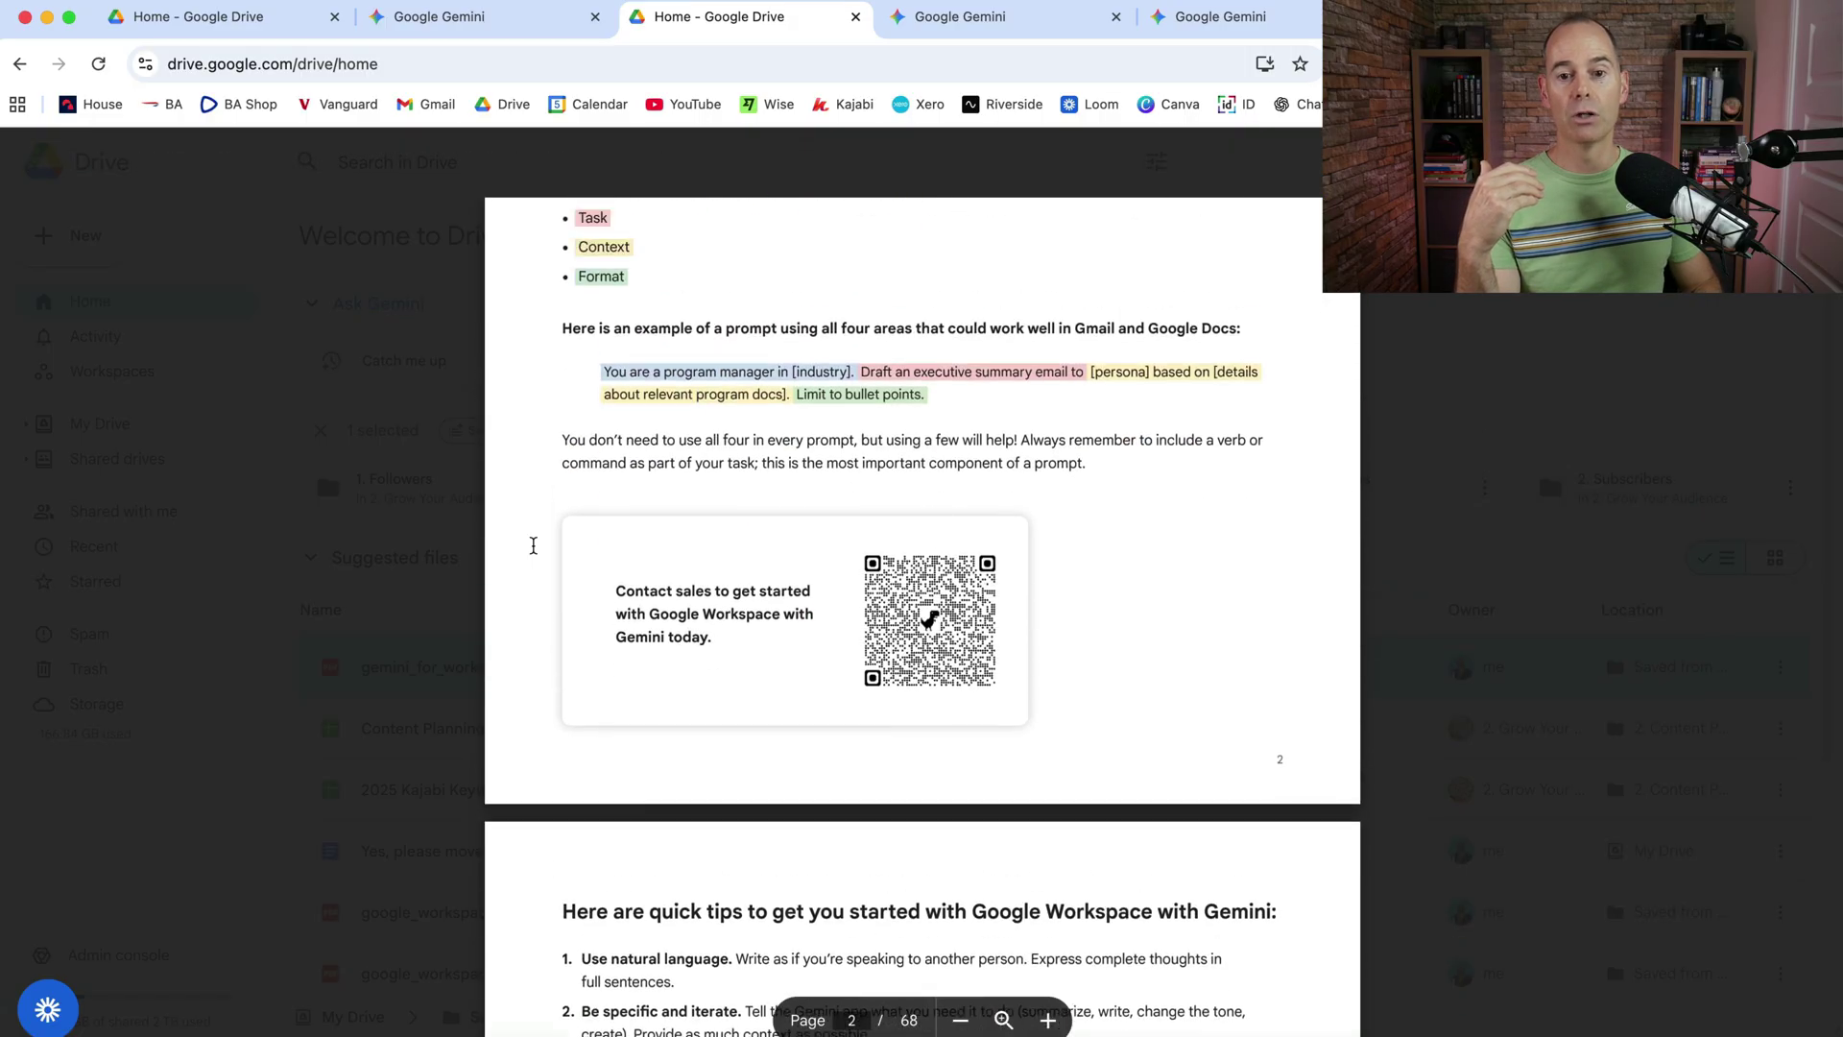
scroll(534, 545, up, 4)
ctrl+scroll(835, 612, up, 5)
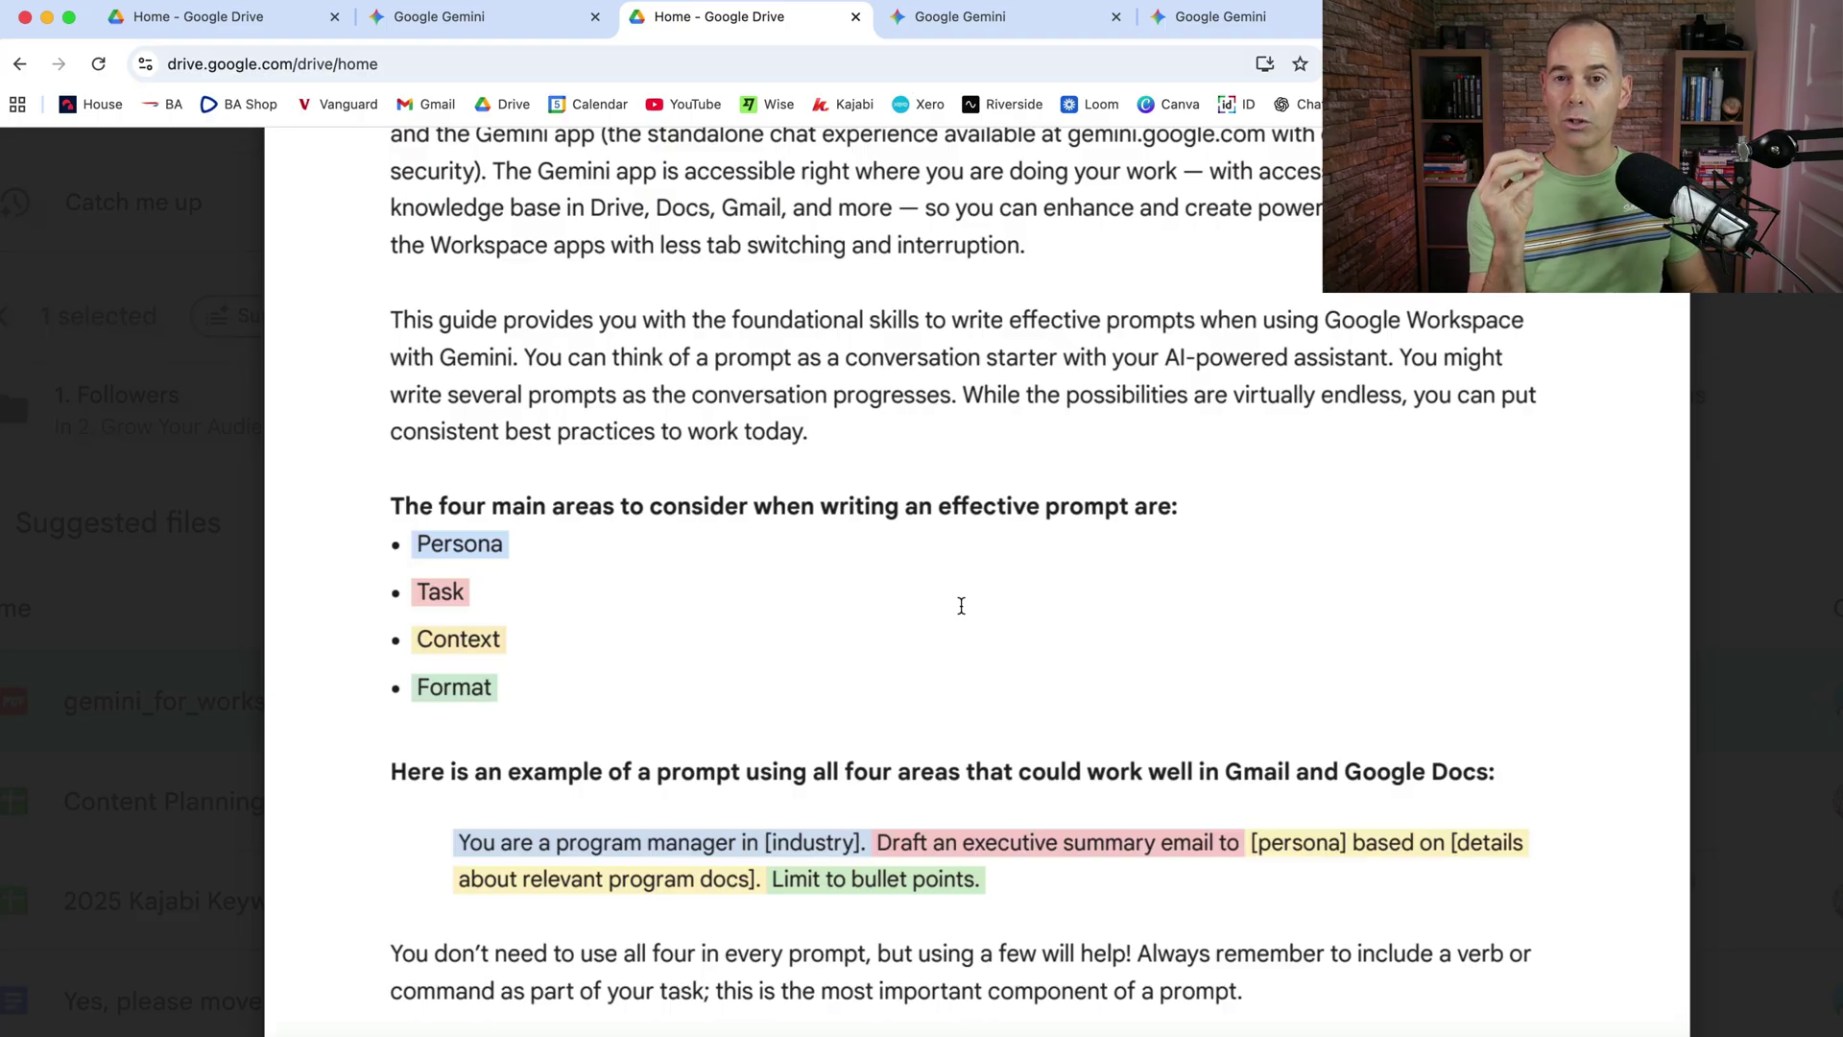
scroll(961, 606, down, 1)
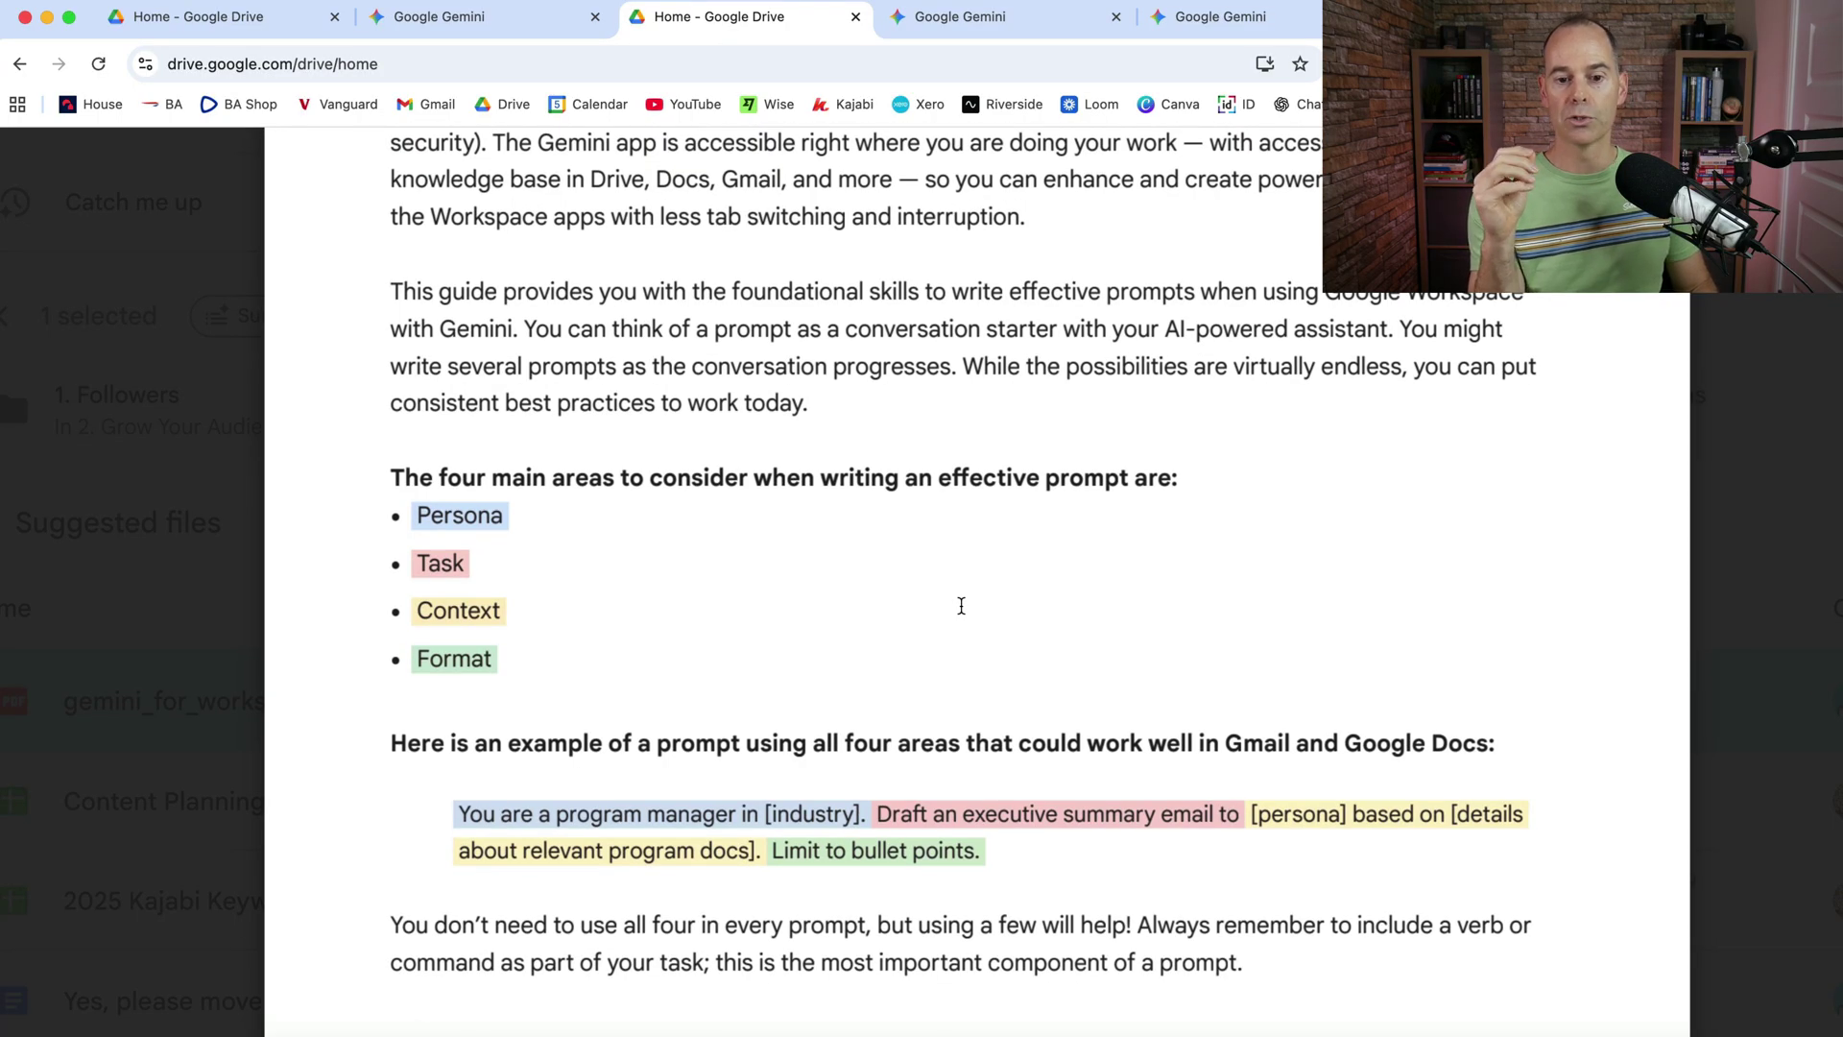
scroll(960, 605, down, 1)
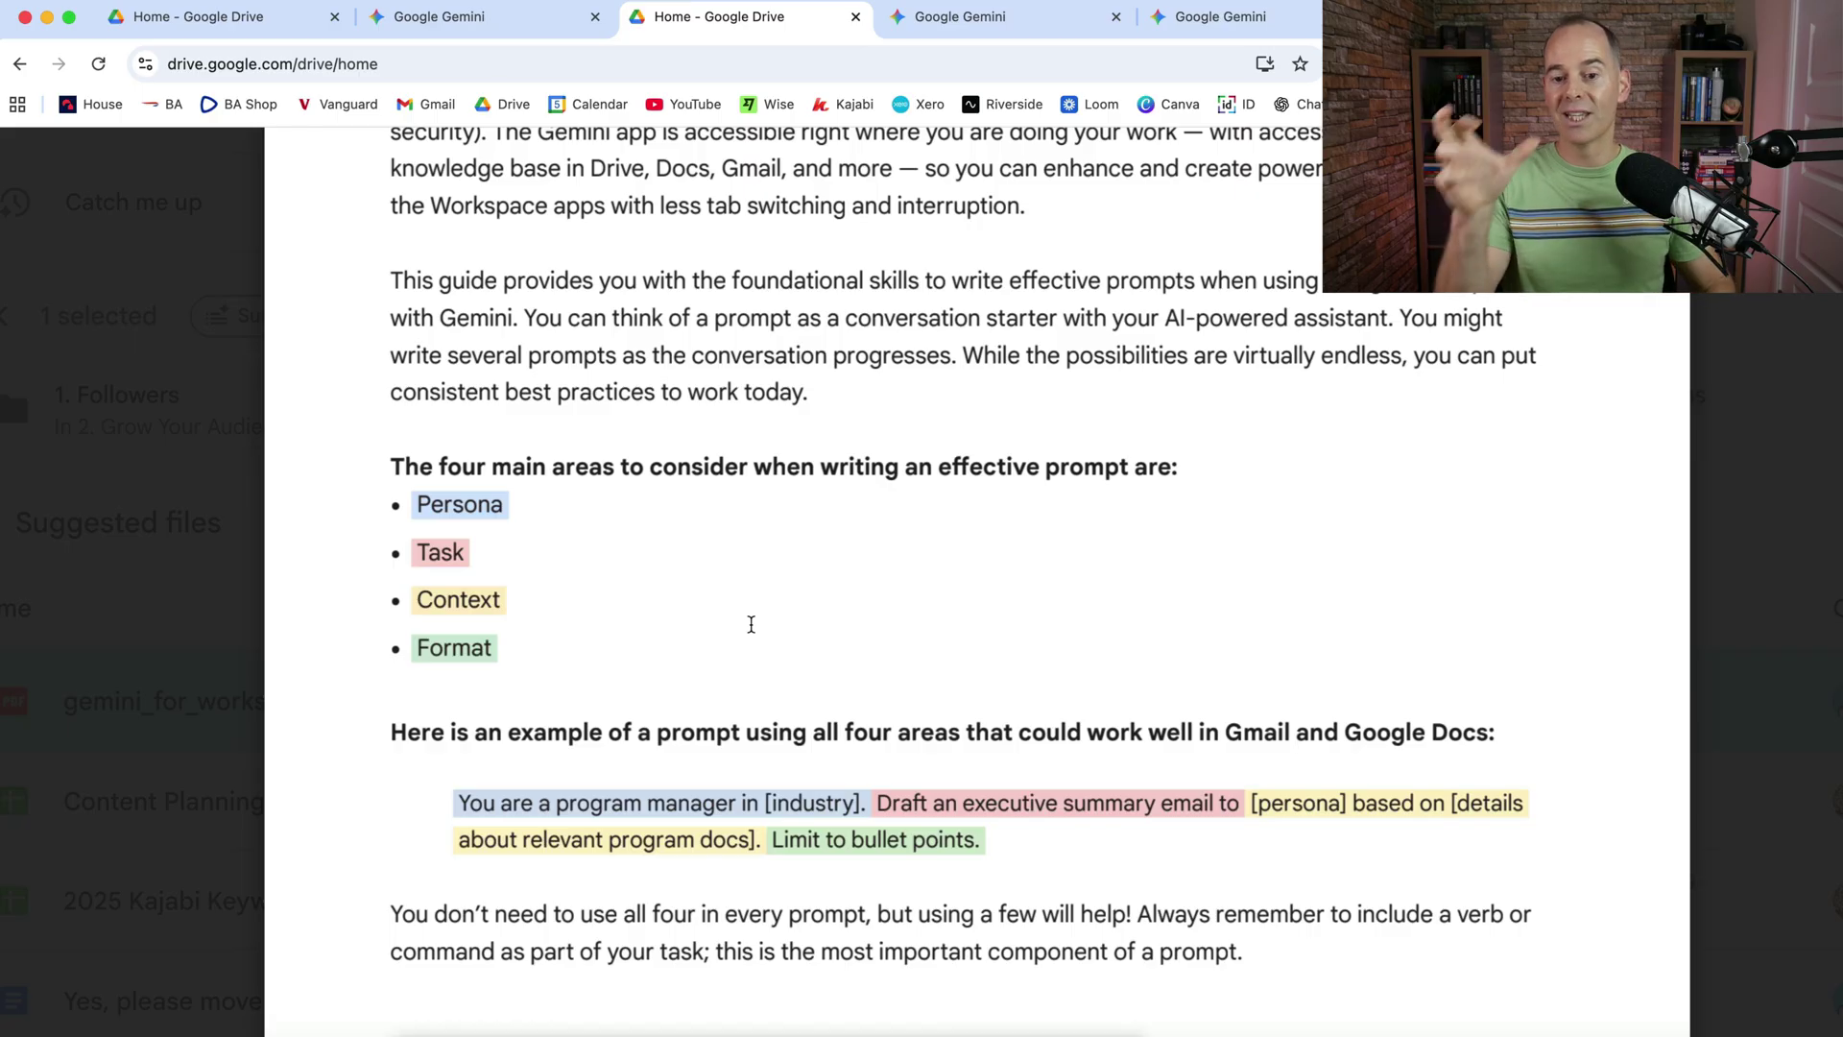
ctrl+scroll(752, 625, down, 3)
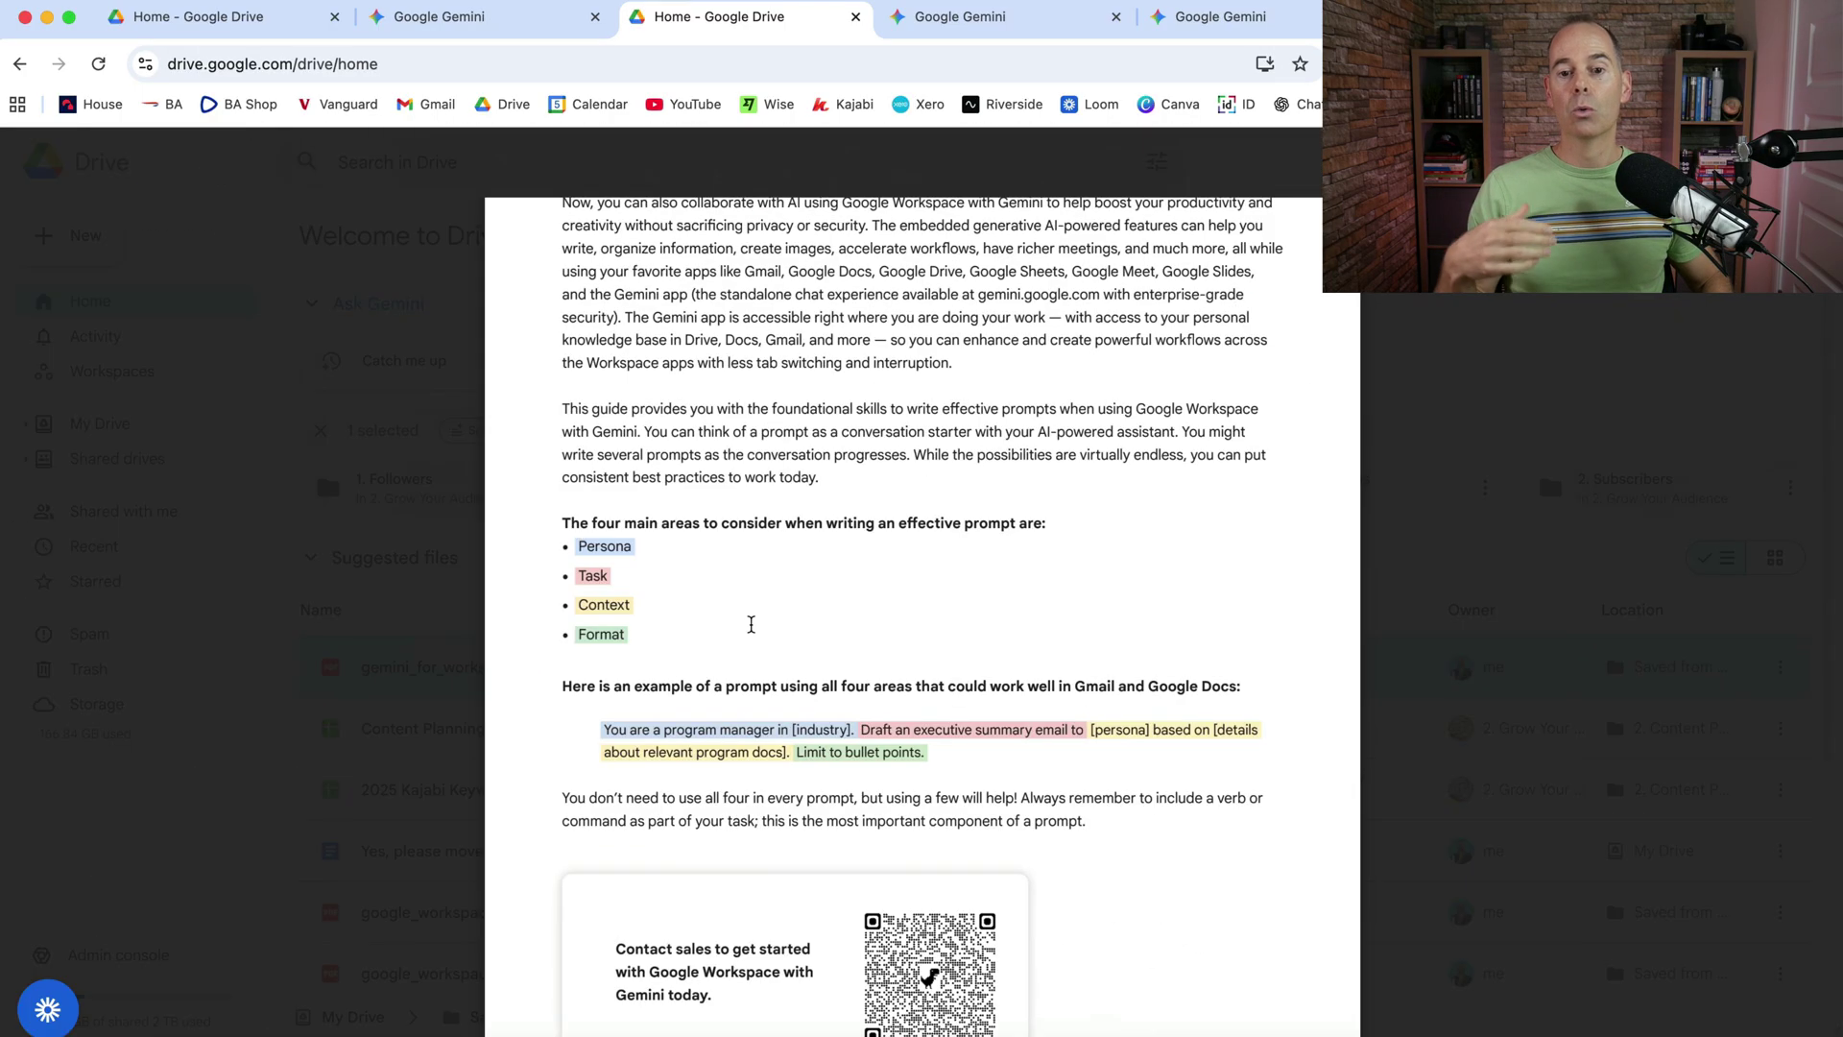
scroll(752, 625, down, 20)
scroll(752, 625, down, 20)
scroll(751, 625, down, 20)
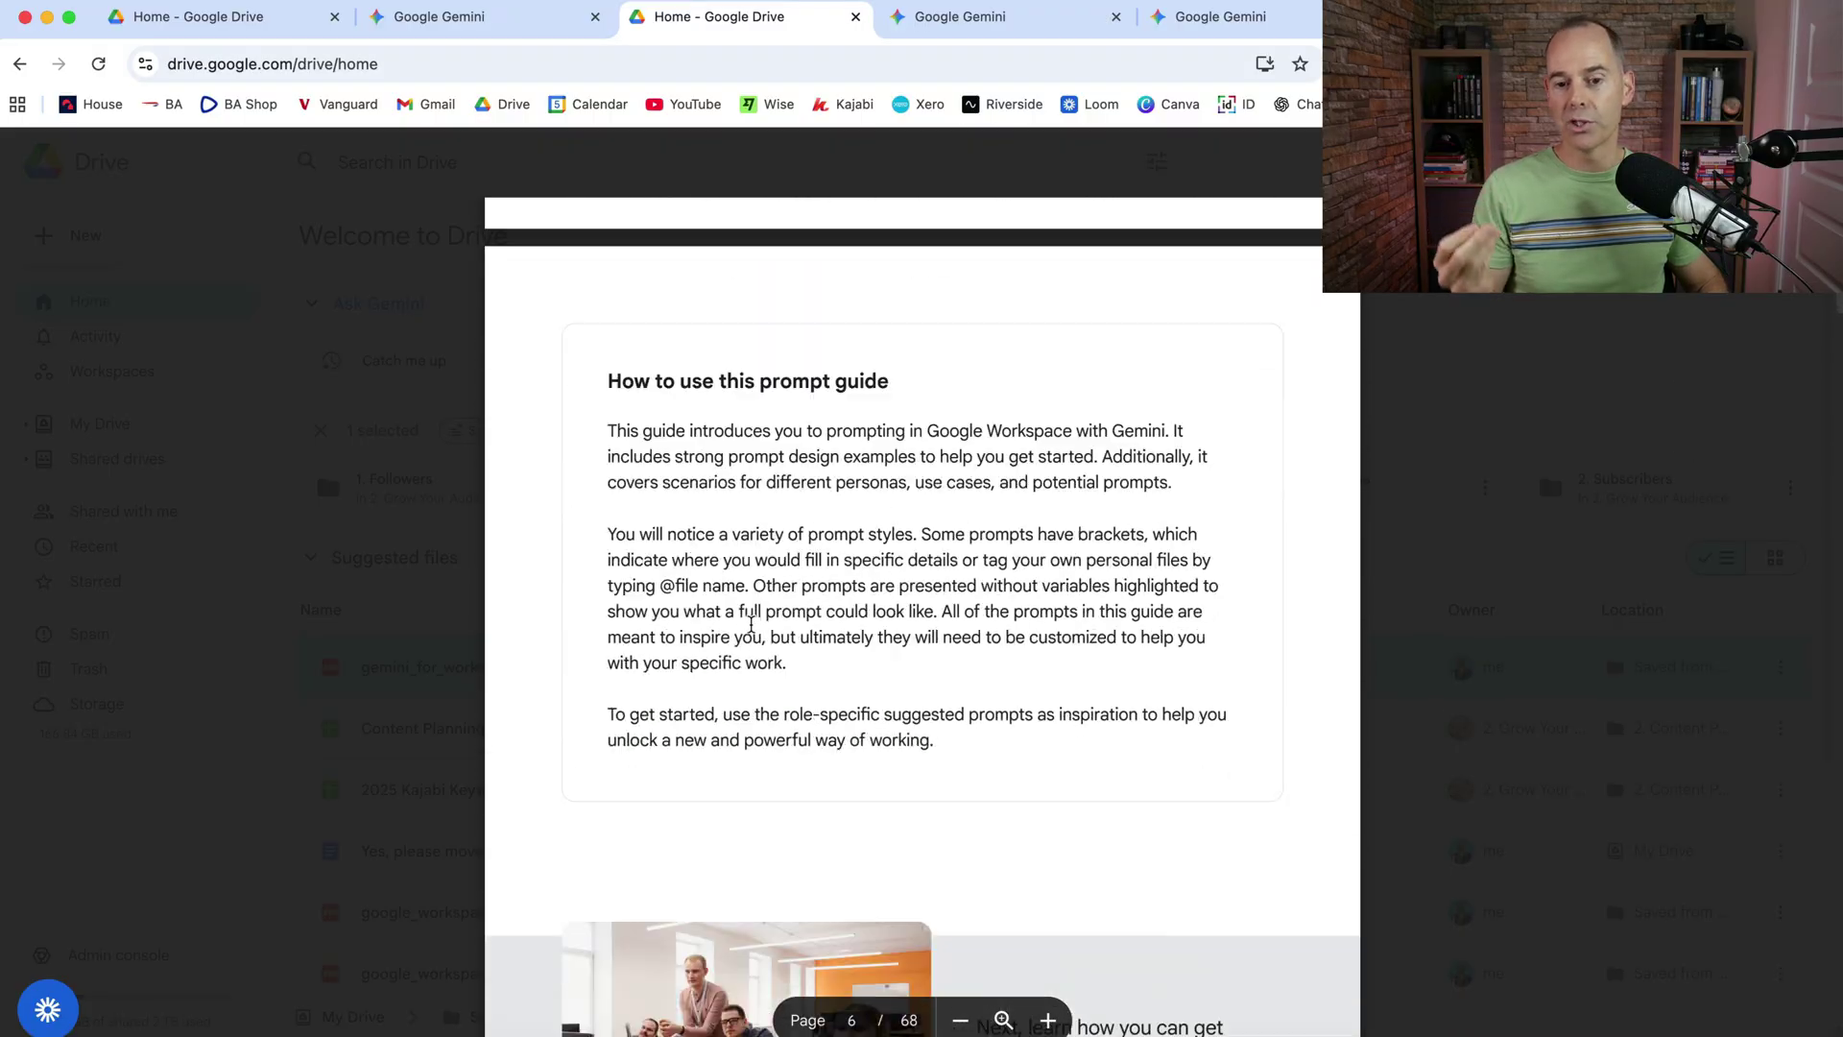
scroll(752, 625, up, 6)
ctrl+scroll(752, 625, up, 5)
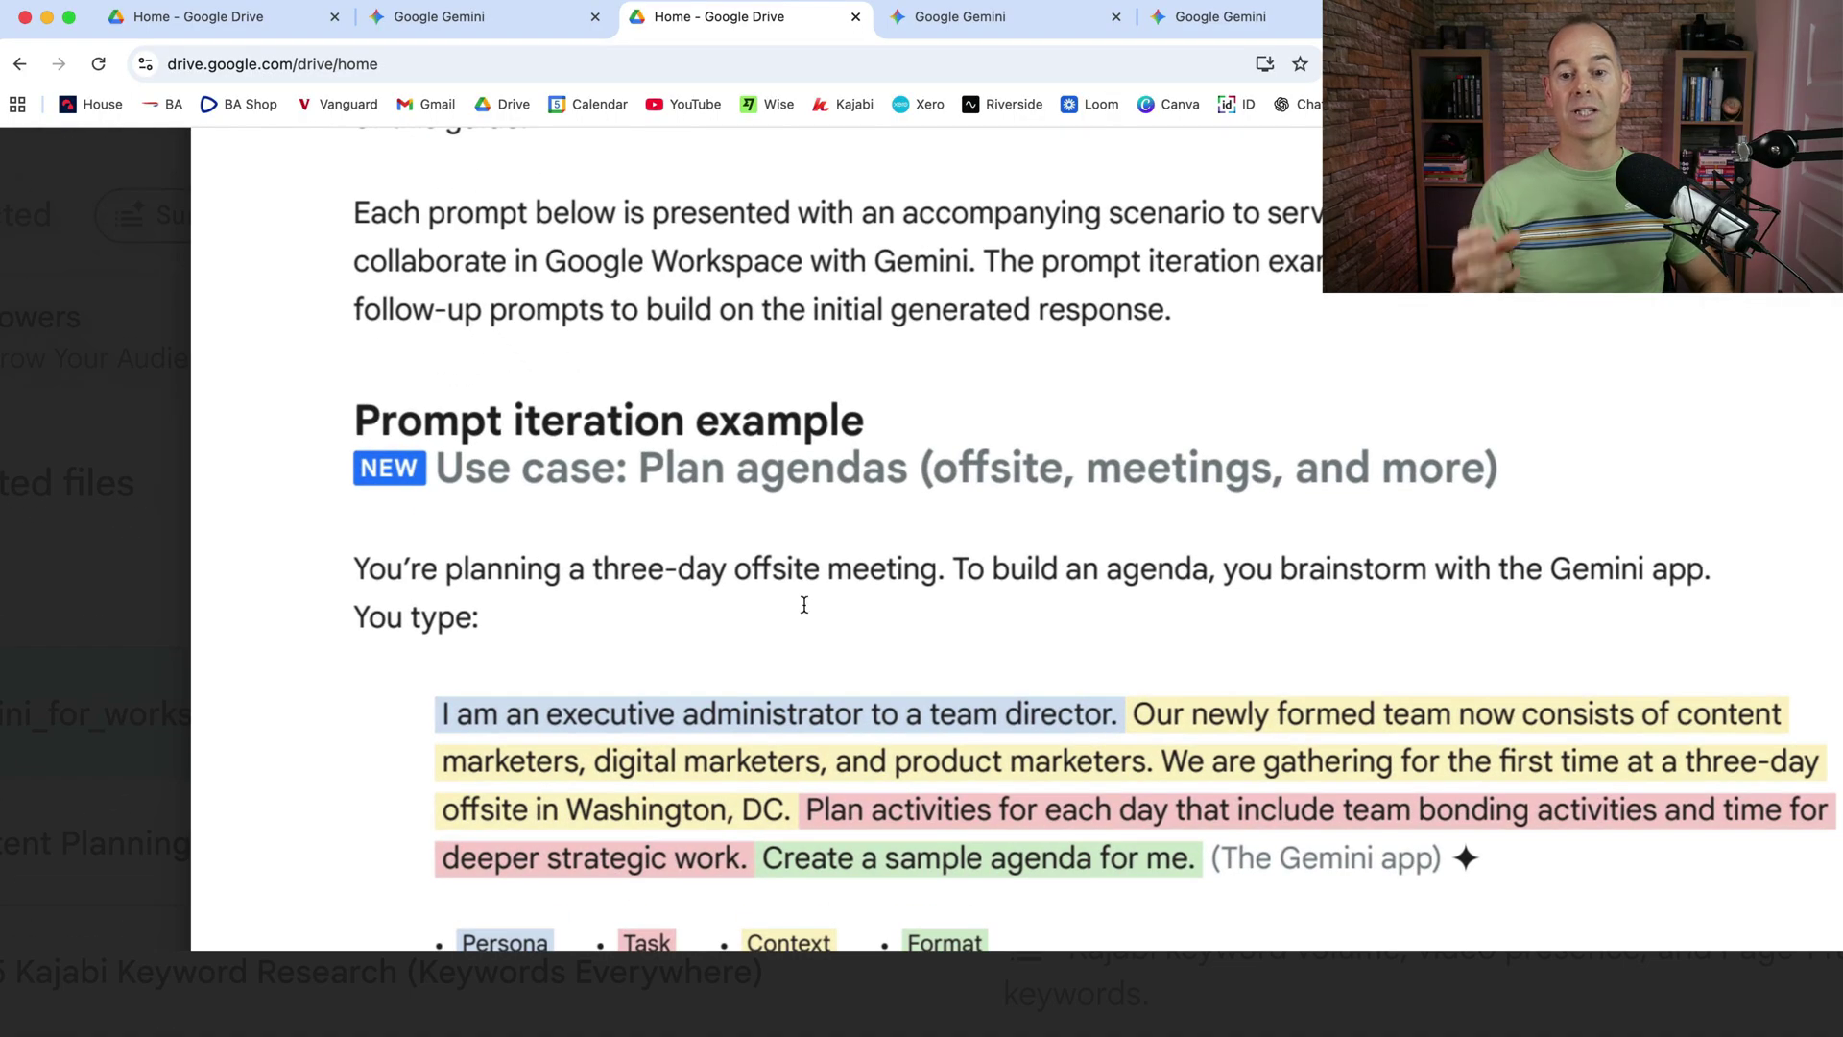
ctrl+scroll(855, 591, up, 3)
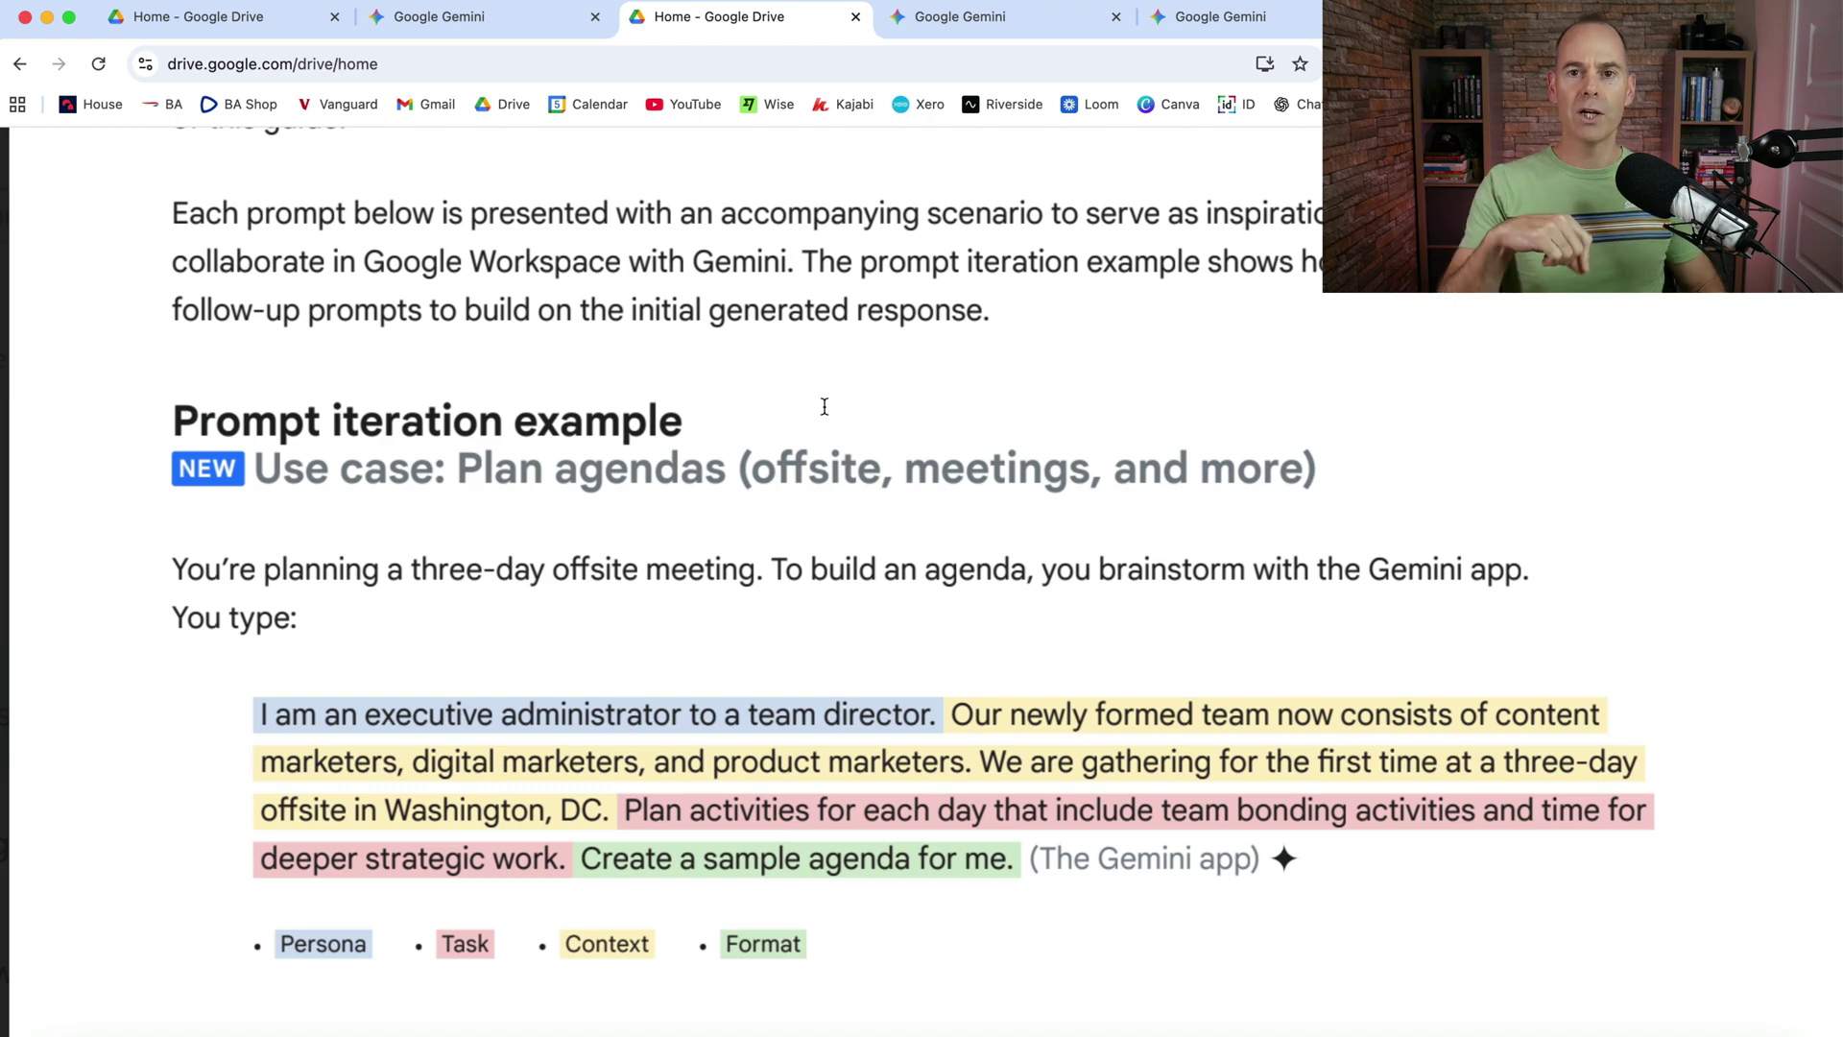
Review the Persona/Task/Context/Format prompt in fullscreen and send it for a bullet-point homepage critique
click(1026, 16)
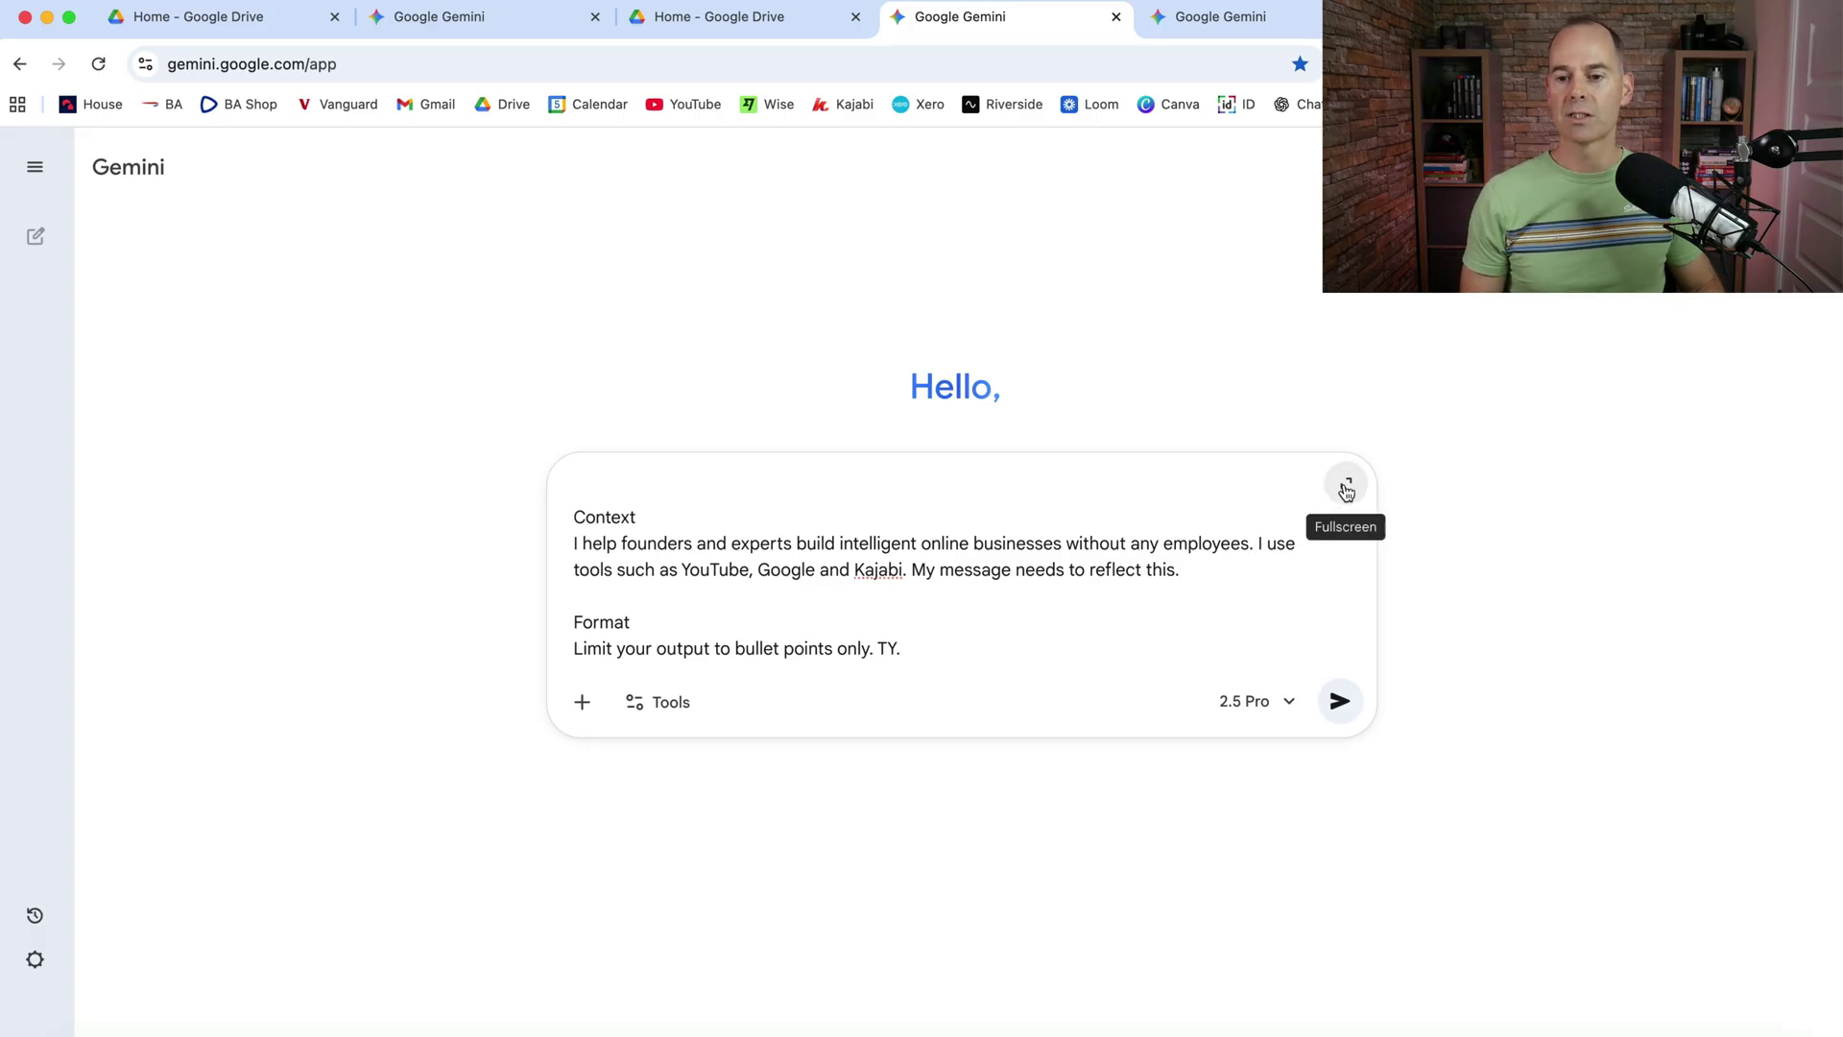
click(1348, 487)
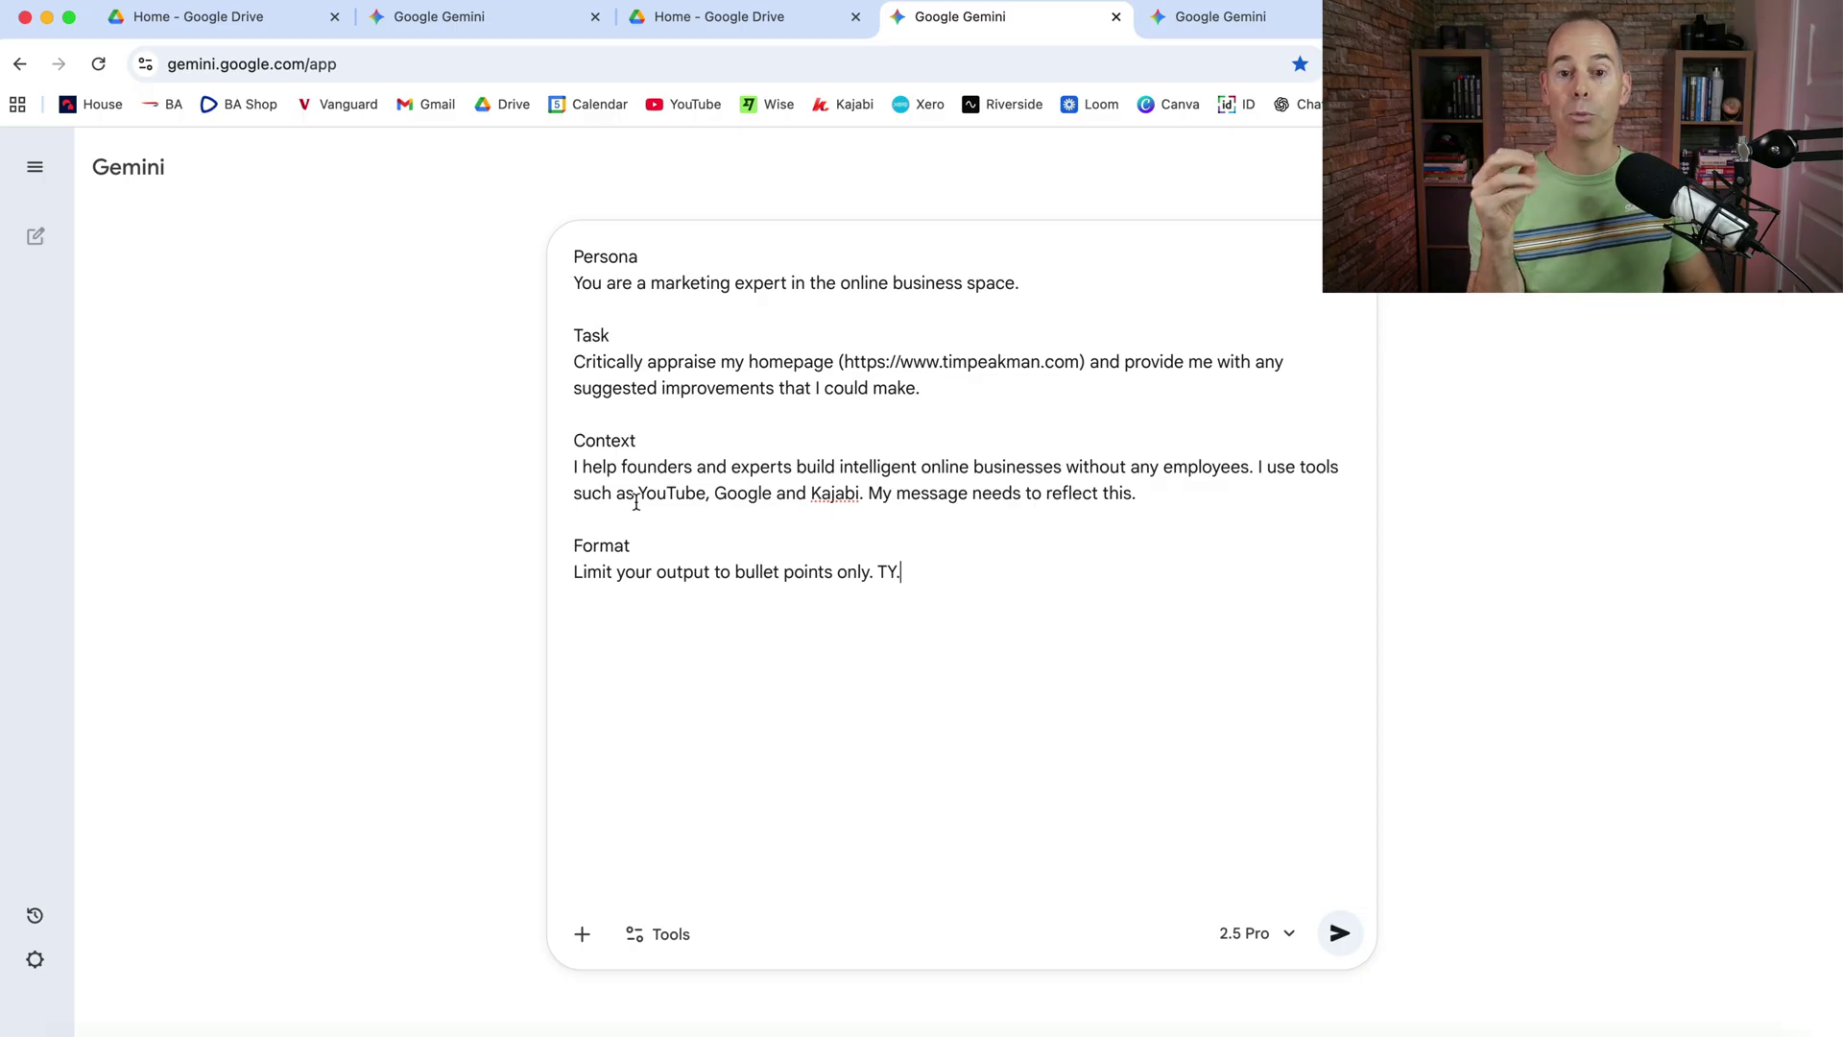
click(615, 305)
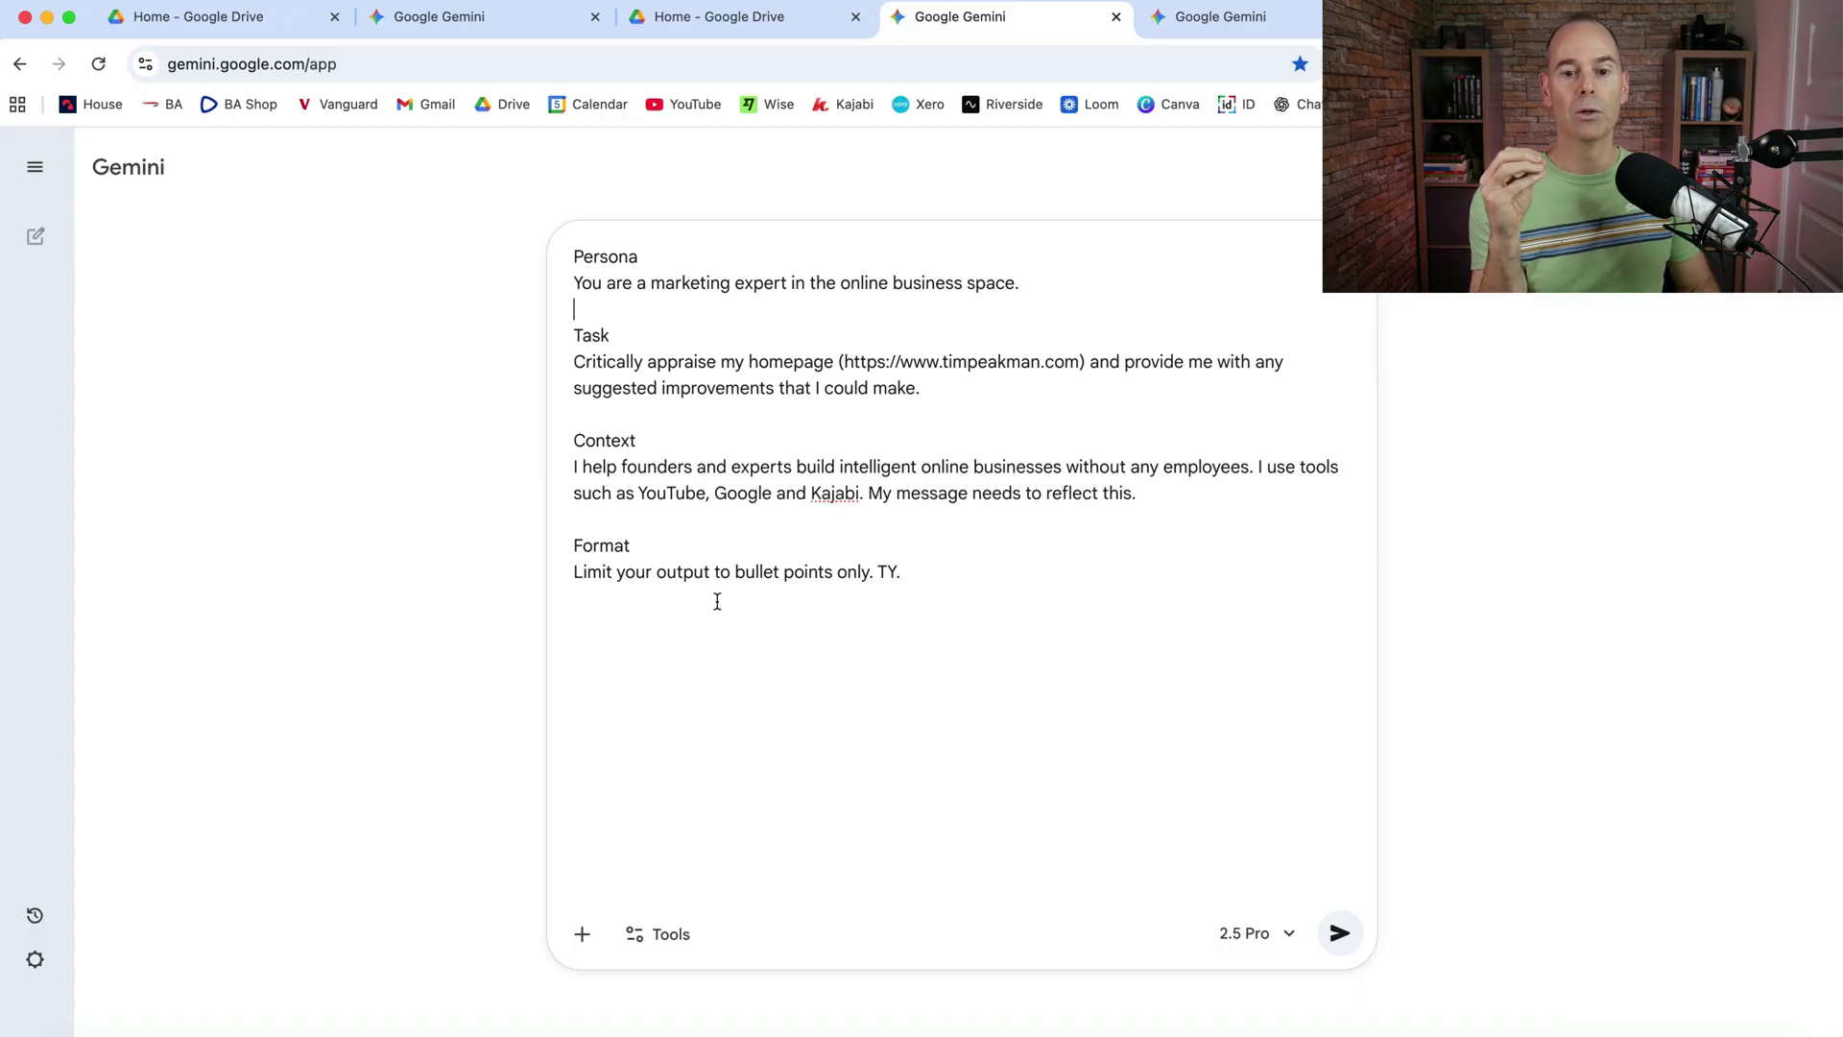
click(959, 577)
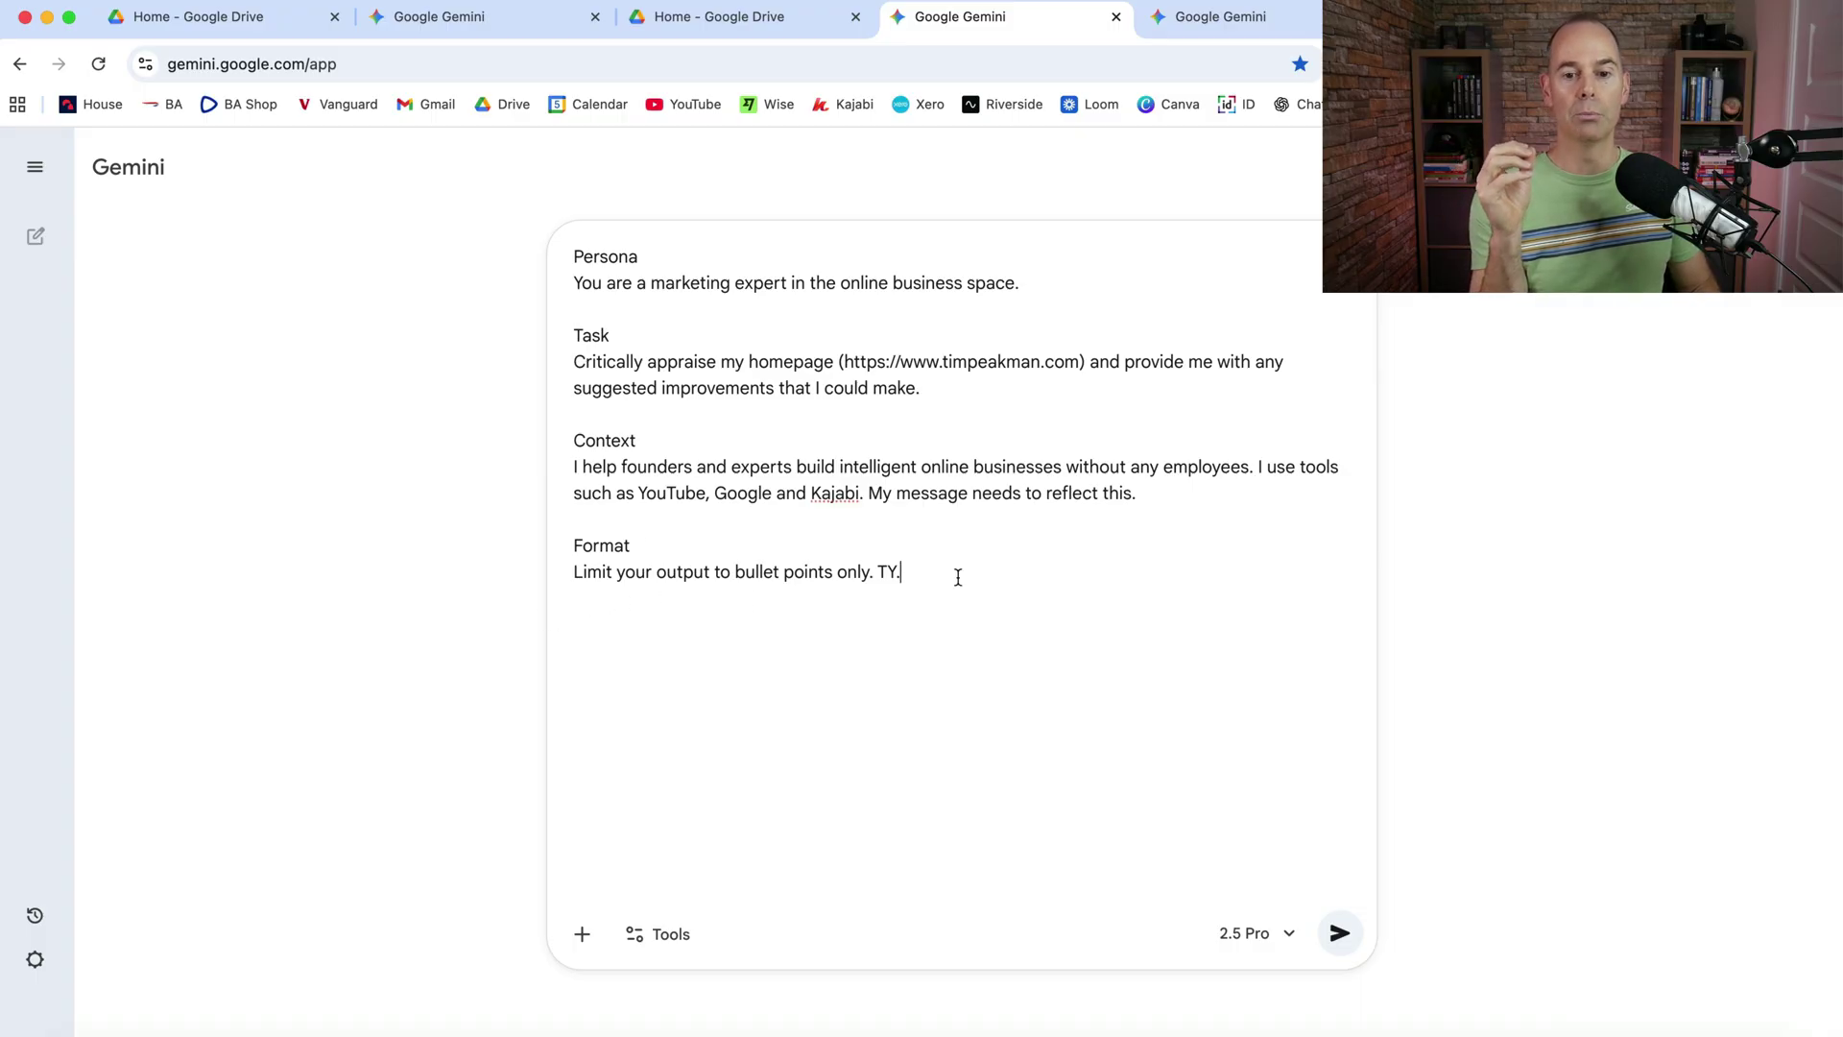
click(1340, 929)
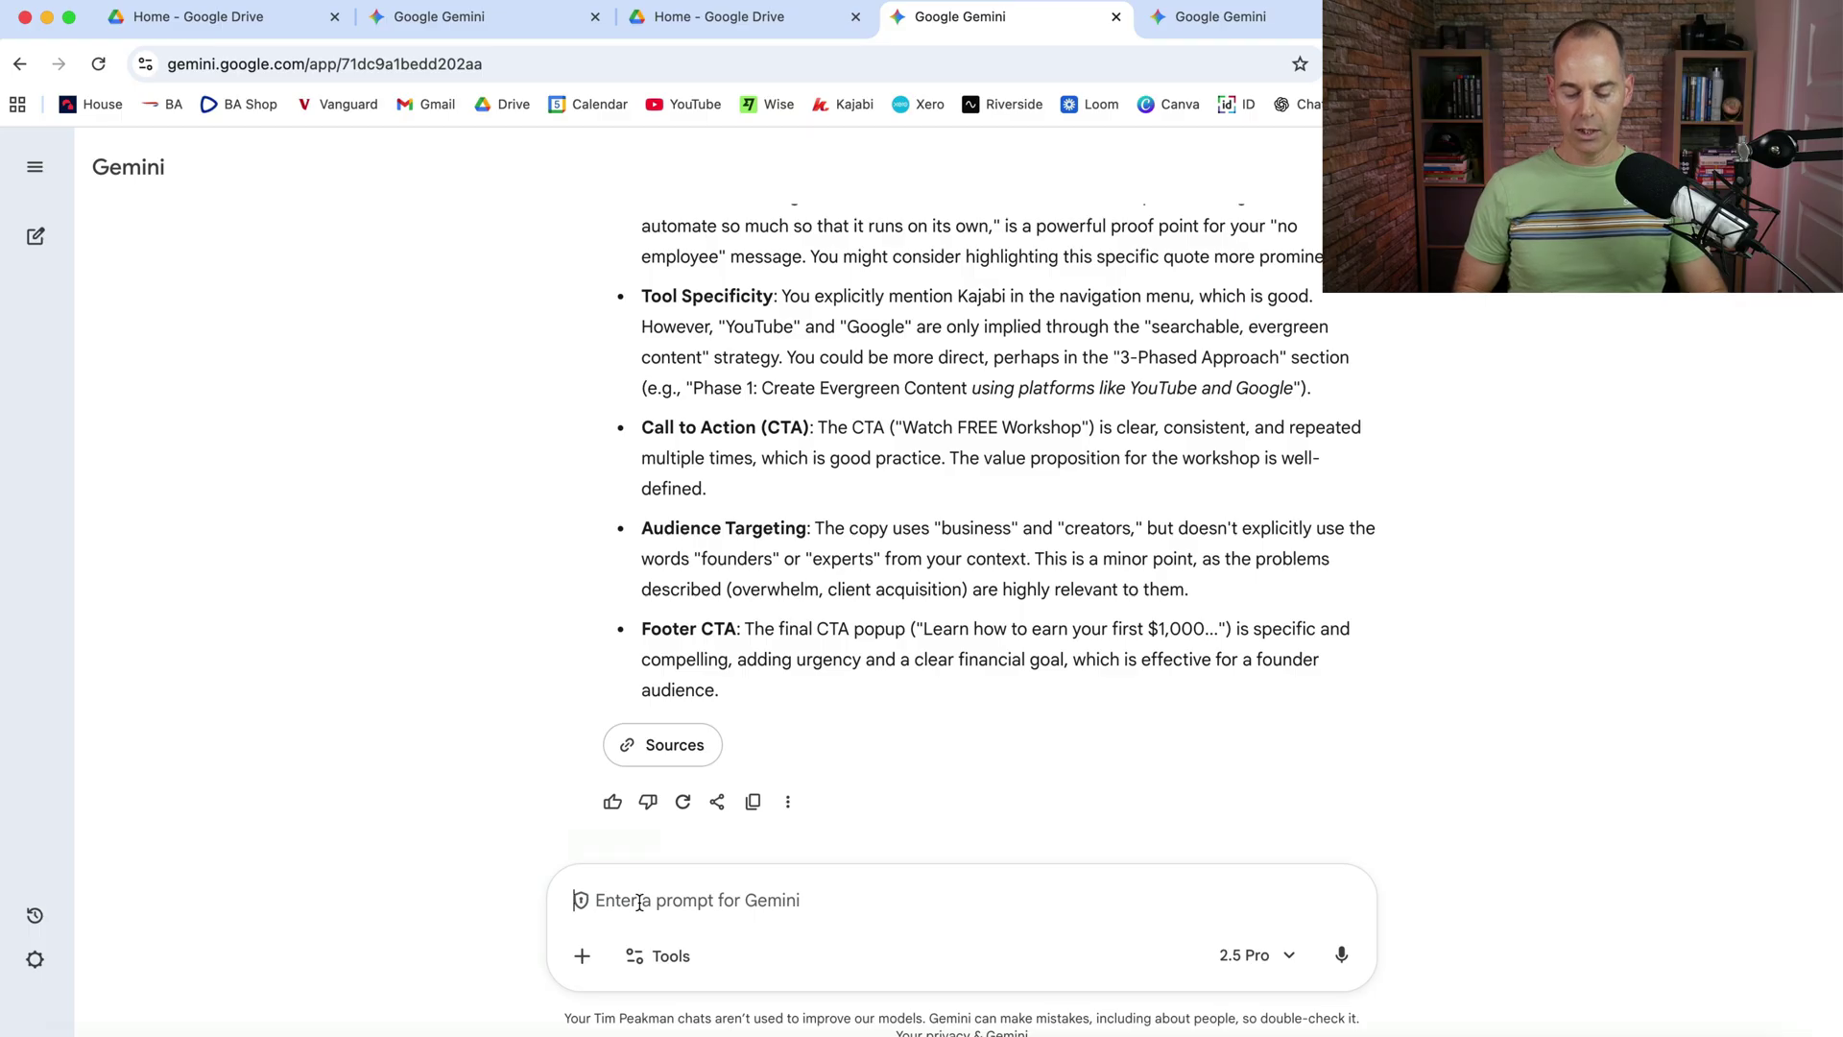
Ask Gemini the follow-up 'What would you suggest I improve'
text(What would )
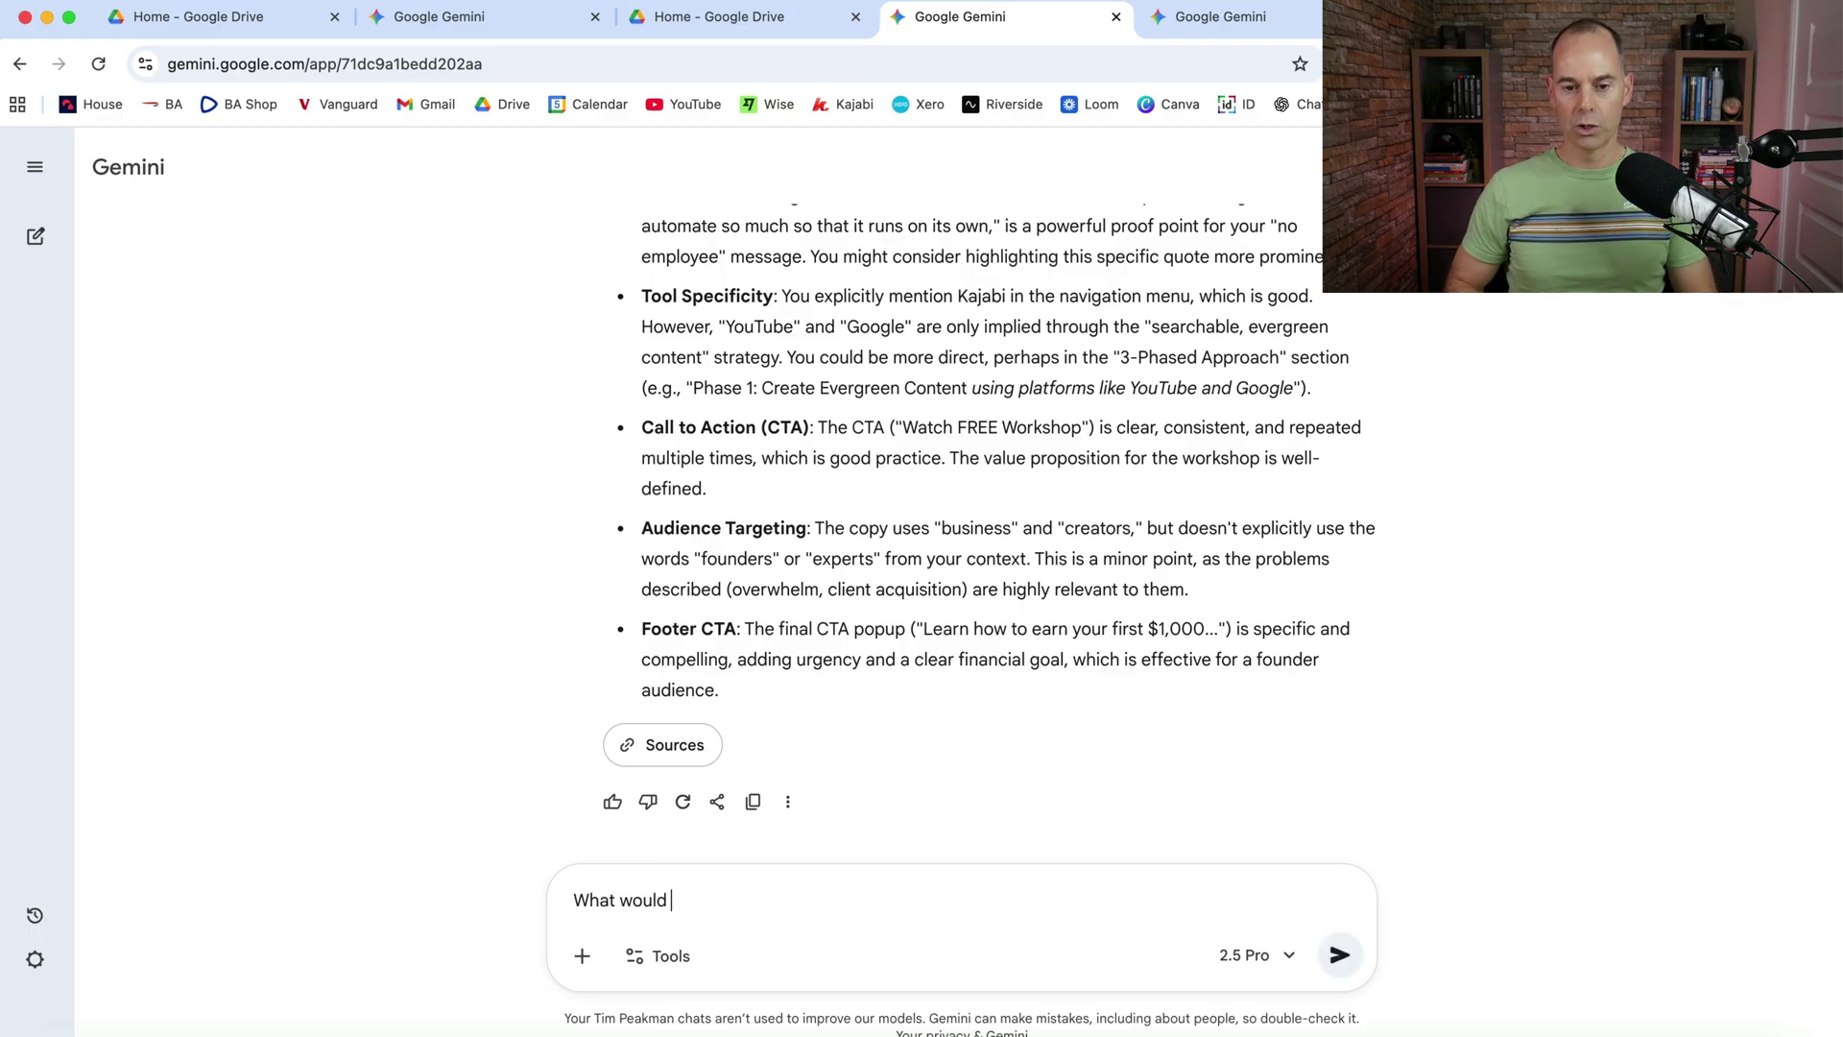
text(you suggest)
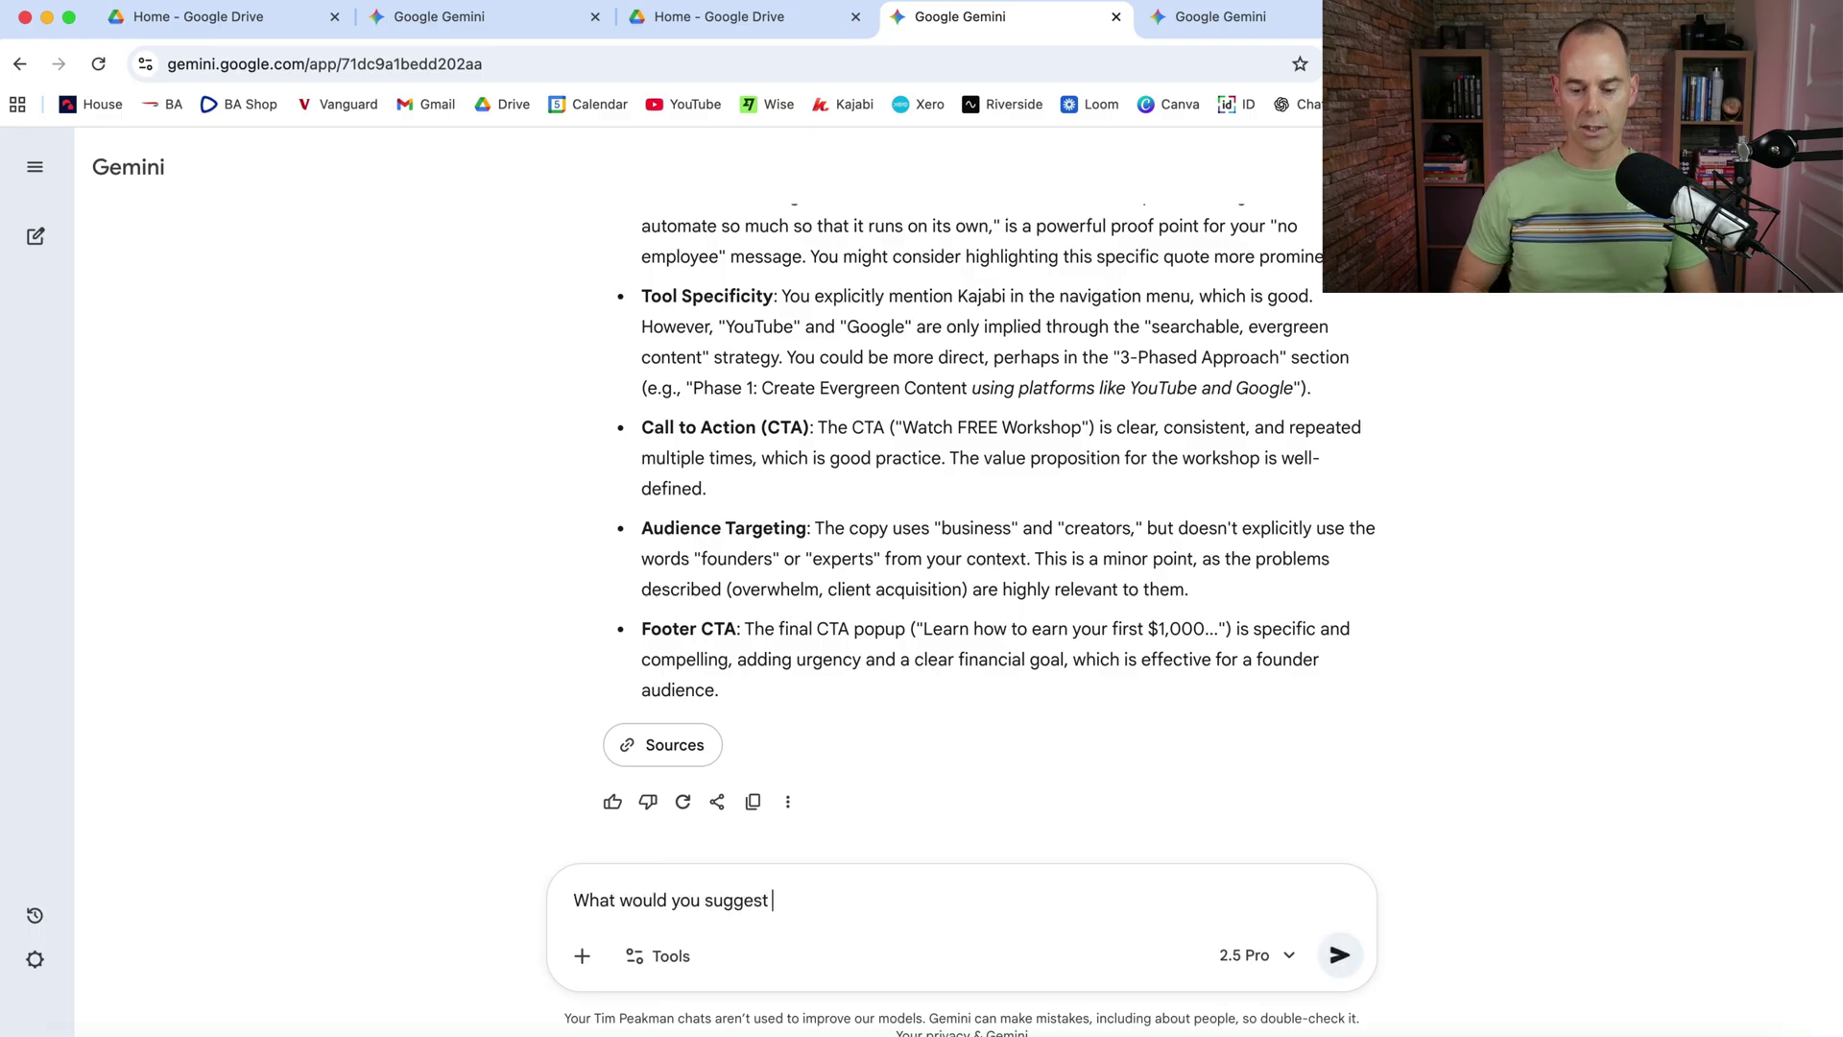
text( I improve)
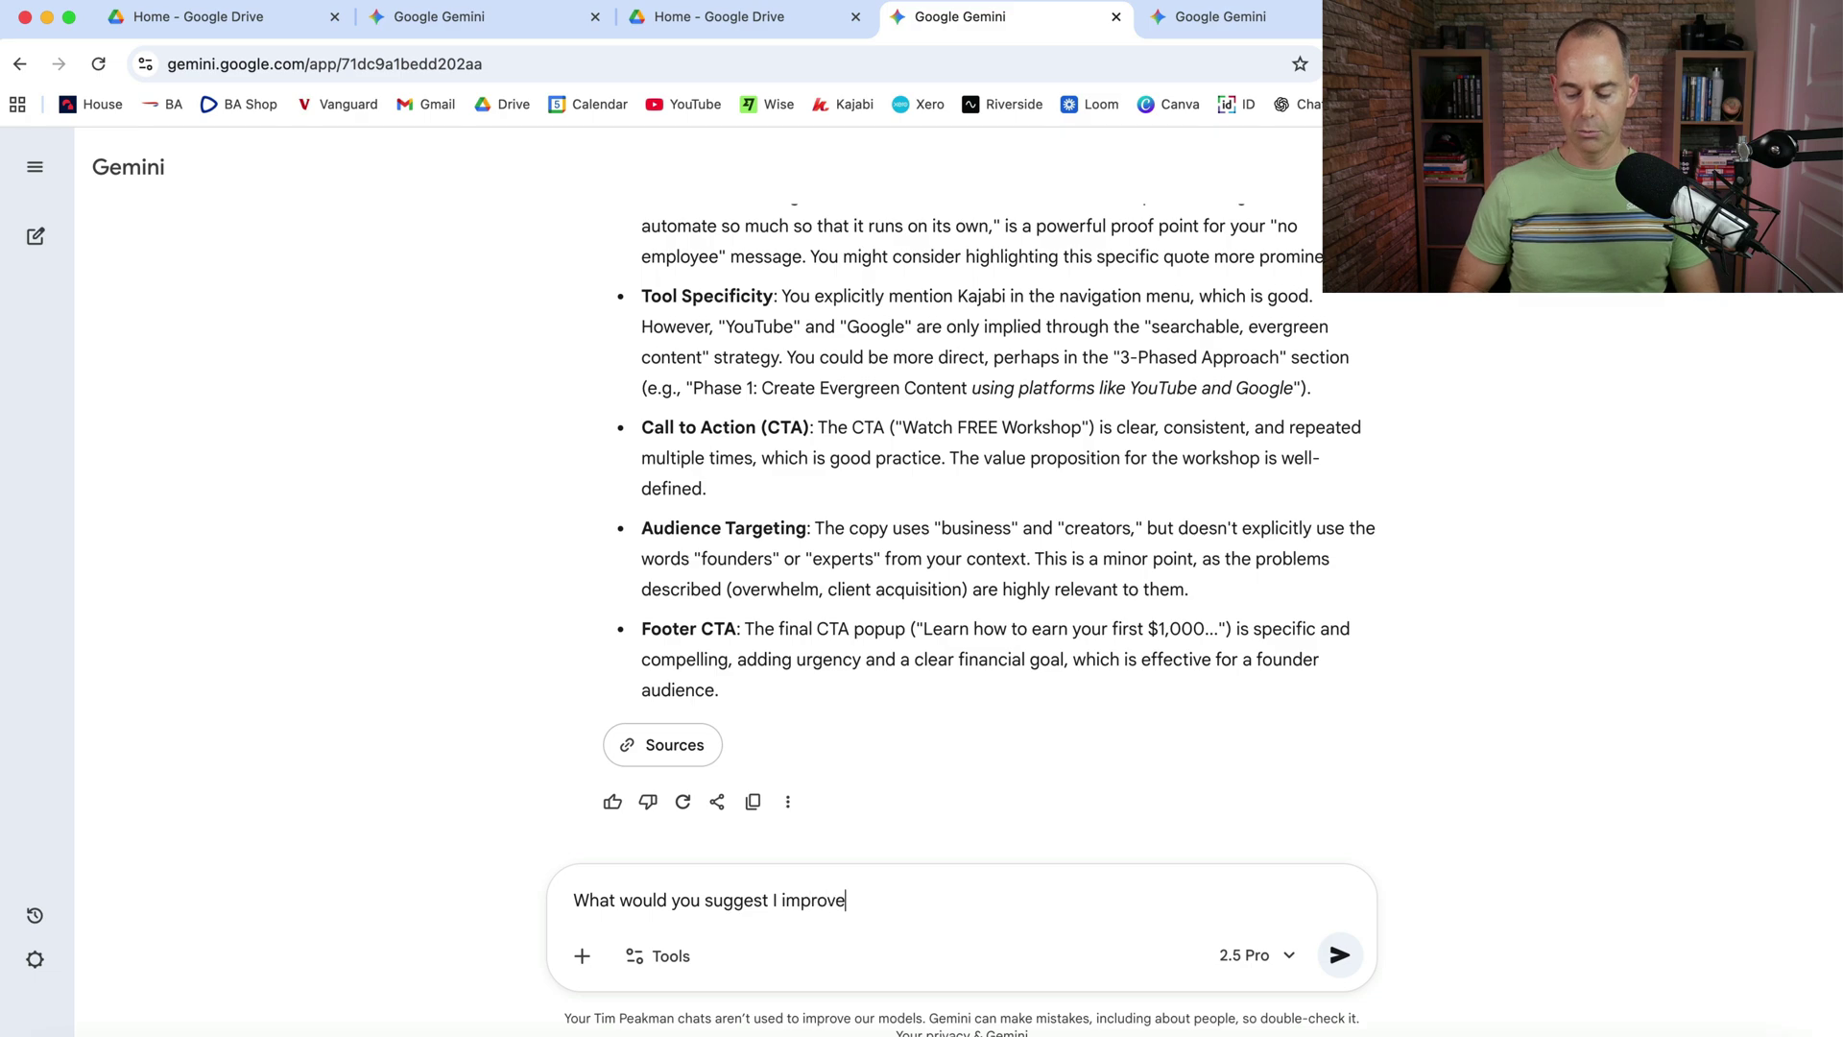
key(Return)
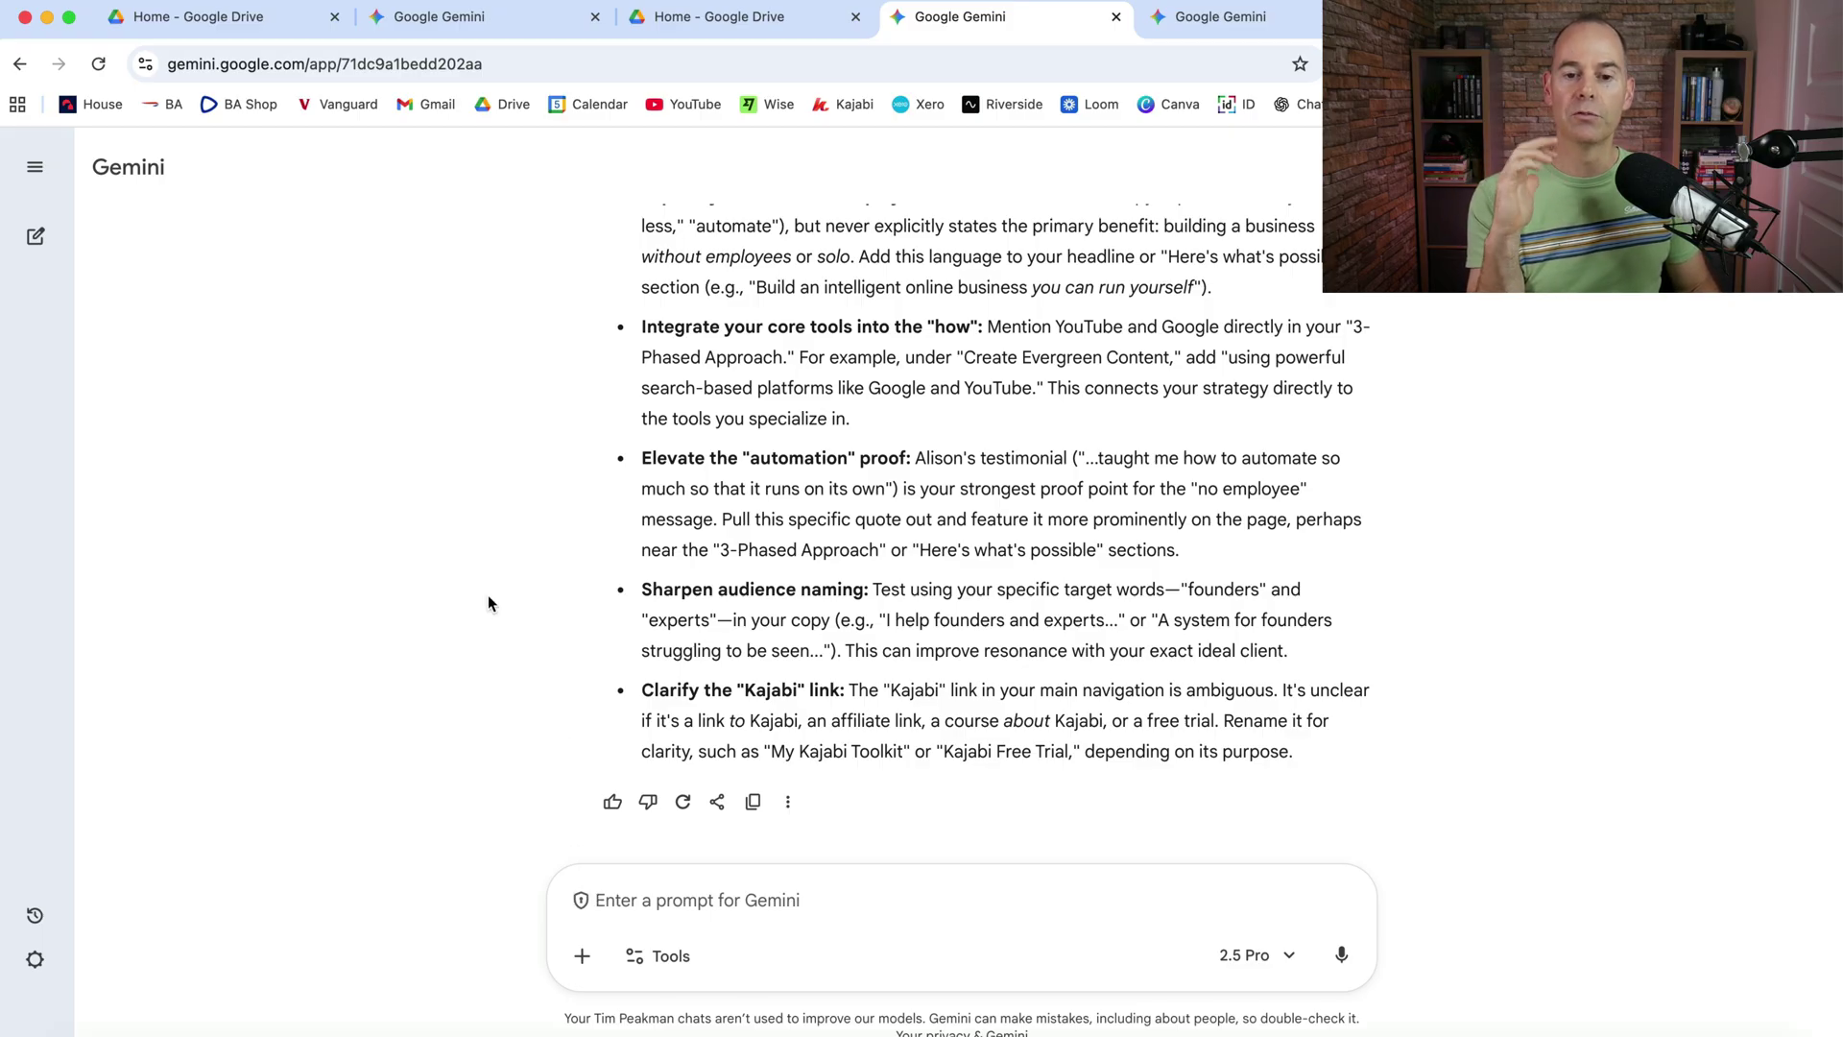
Compare against the guide's prompt-iteration example, then expand the original Persona prompt bubble in the chat
scroll(488, 596, up, 15)
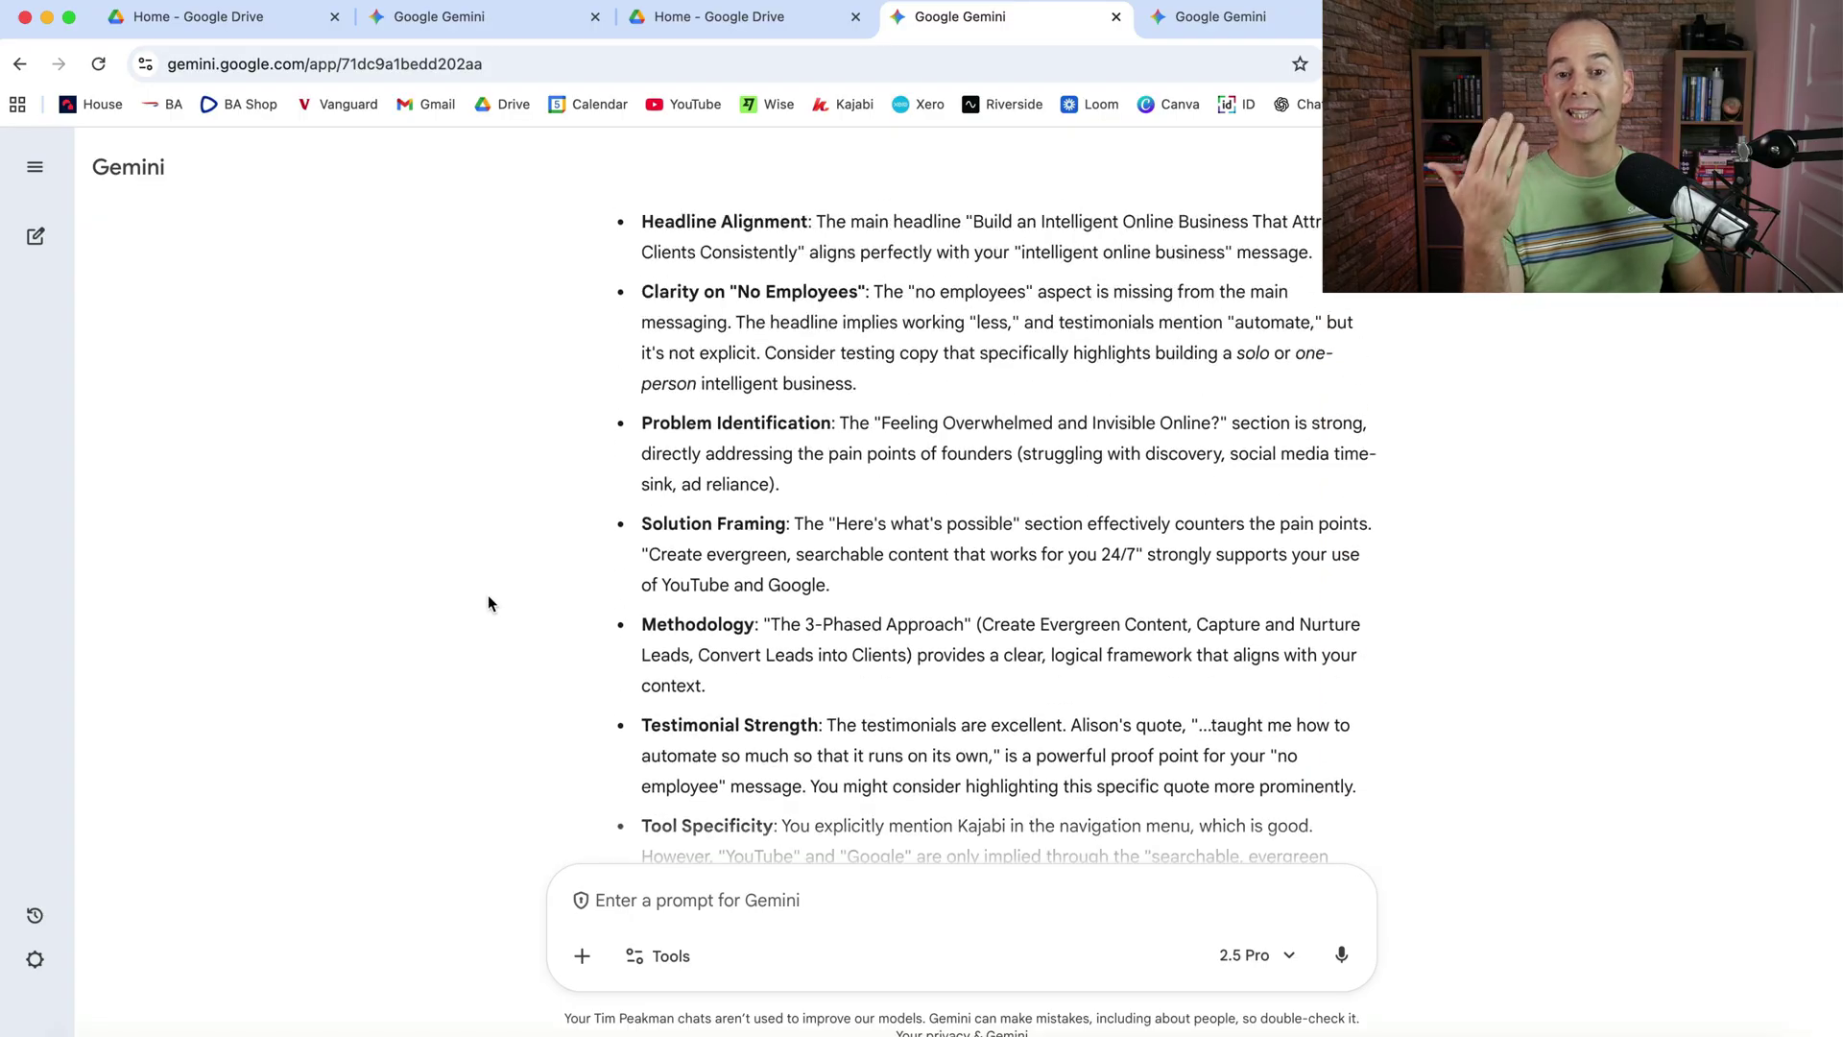
scroll(488, 600, up, 8)
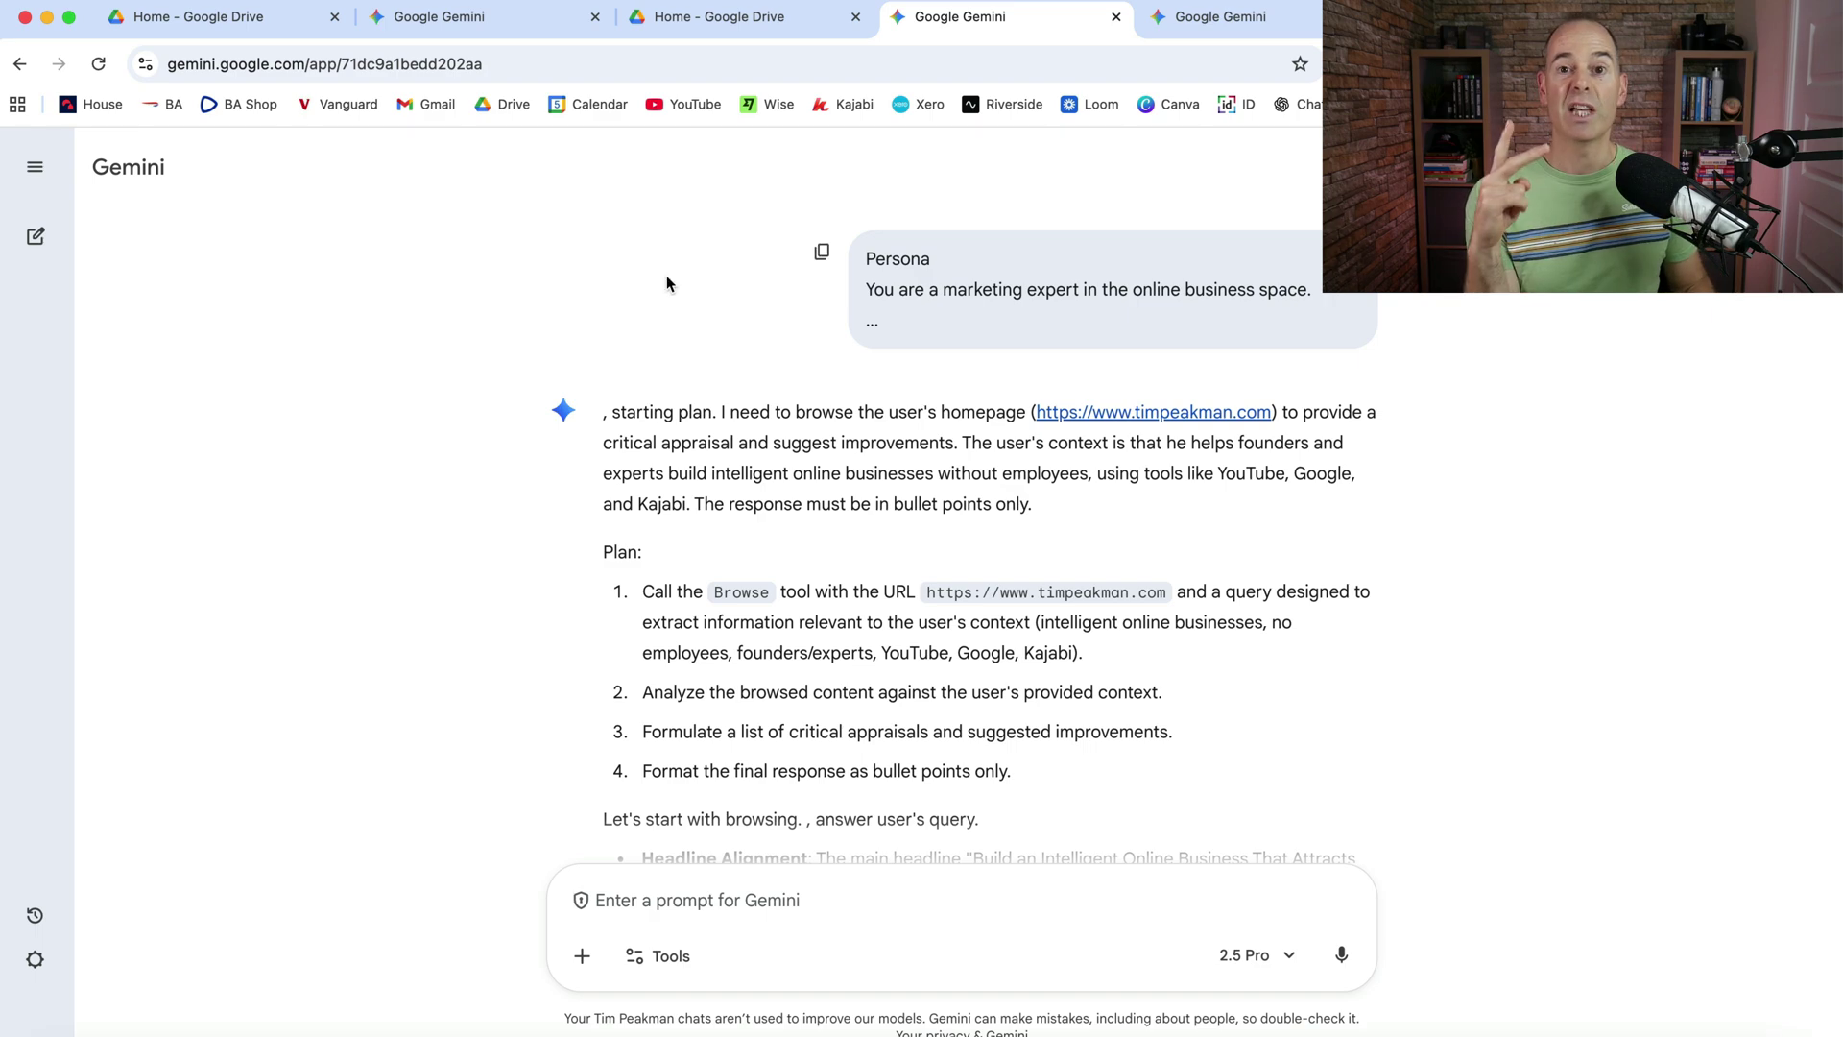
click(716, 16)
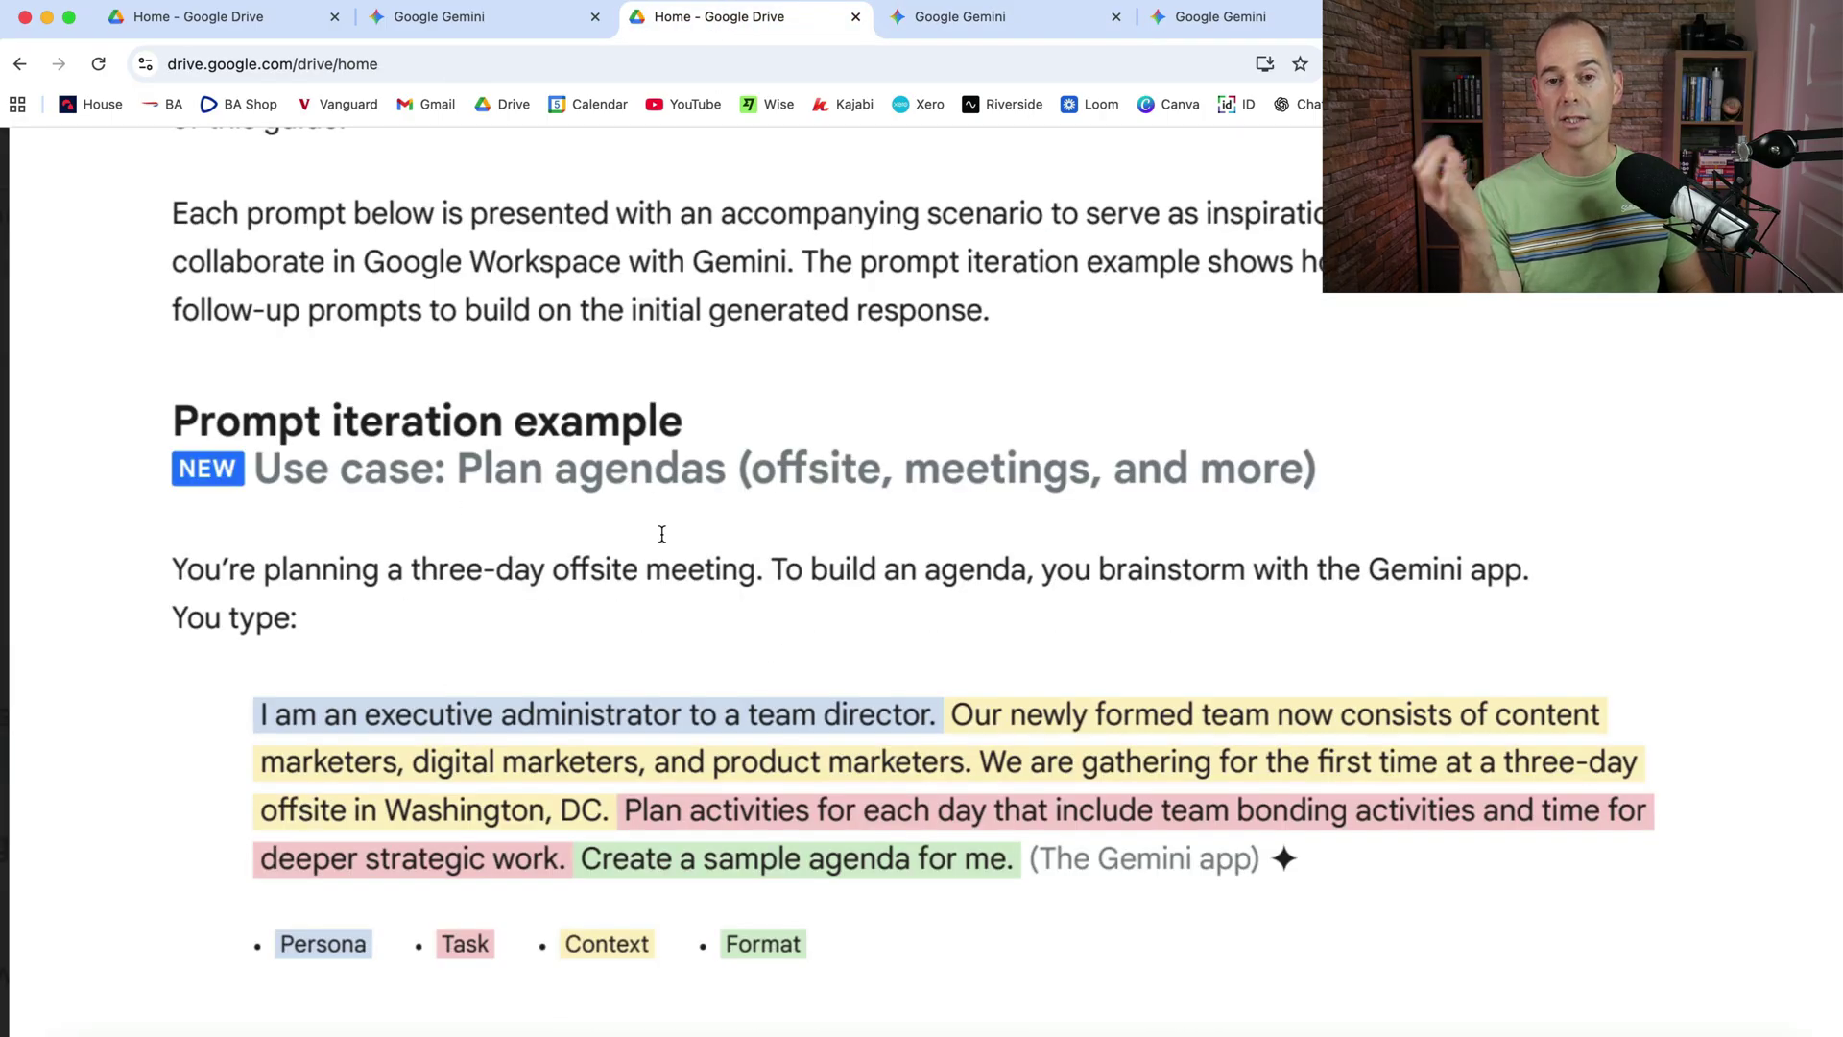
click(960, 17)
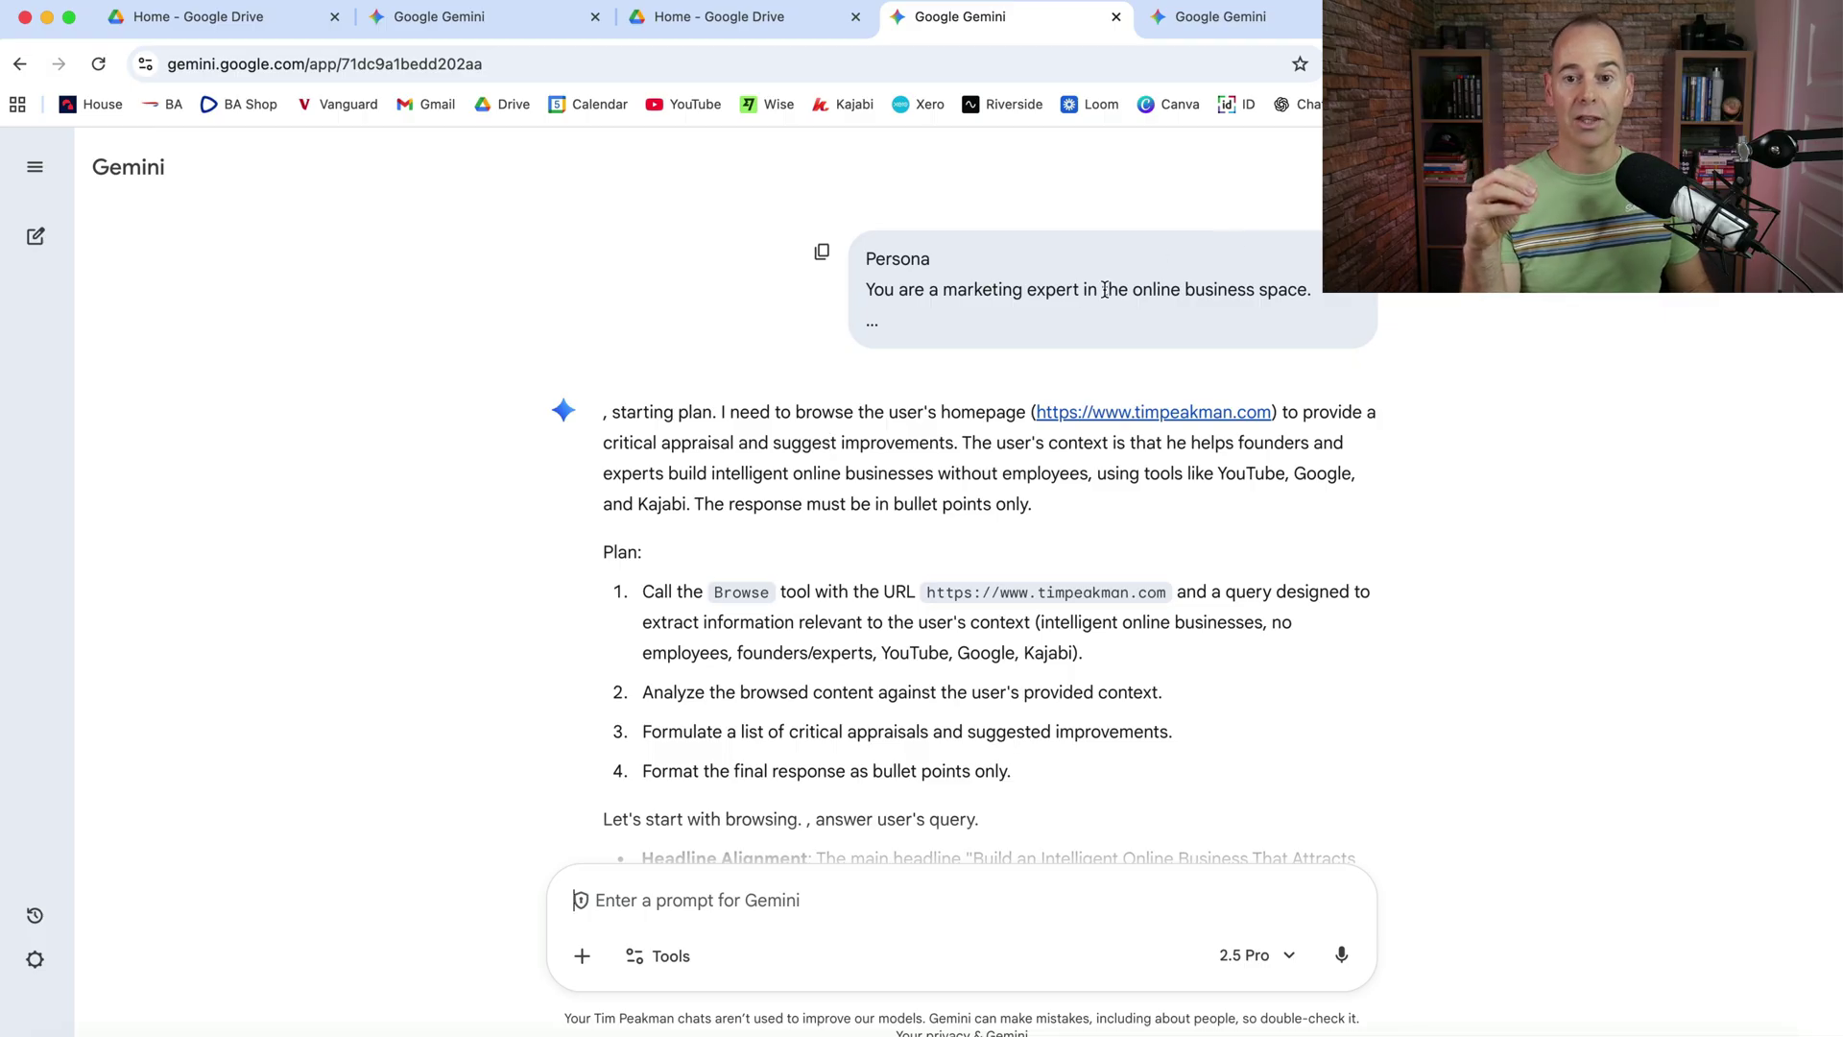
click(1339, 273)
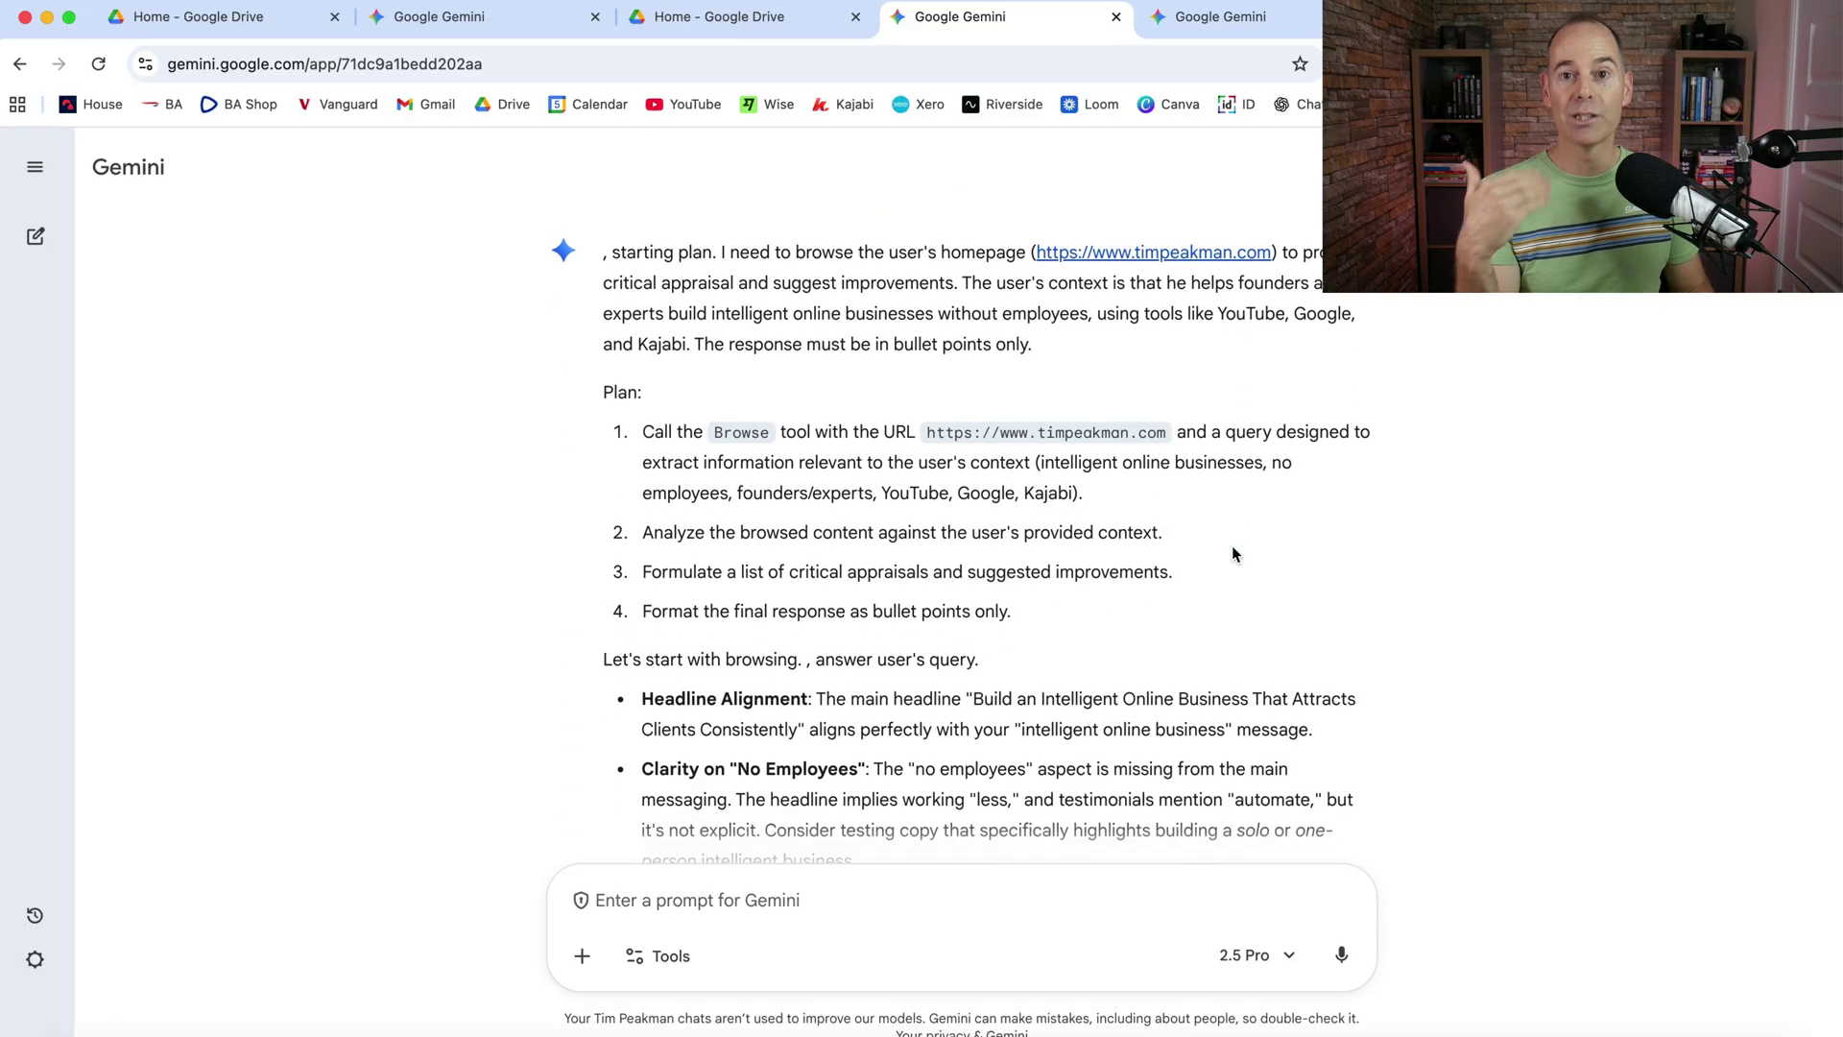
Scroll through the five suggestions, from stating the 'no employees' benefit to renaming the 'Kajabi' link
scroll(1235, 553, down, 10)
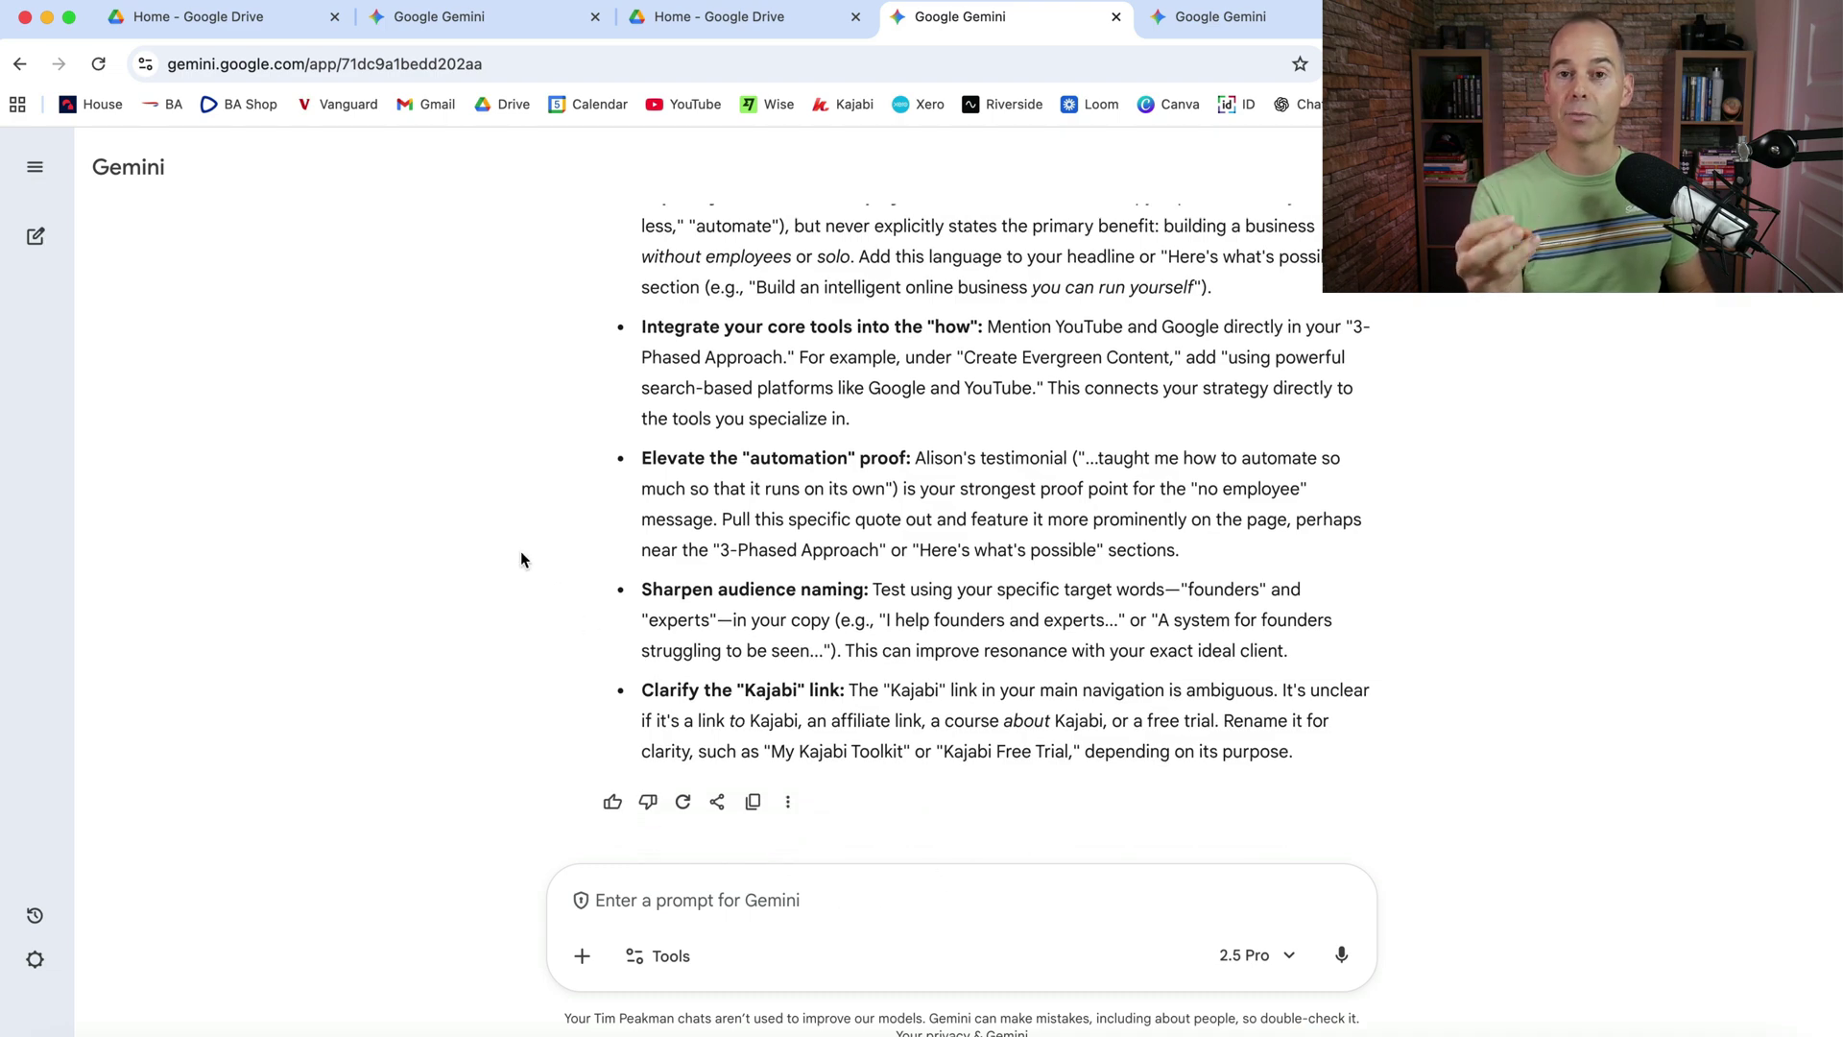
scroll(523, 566, up, 1)
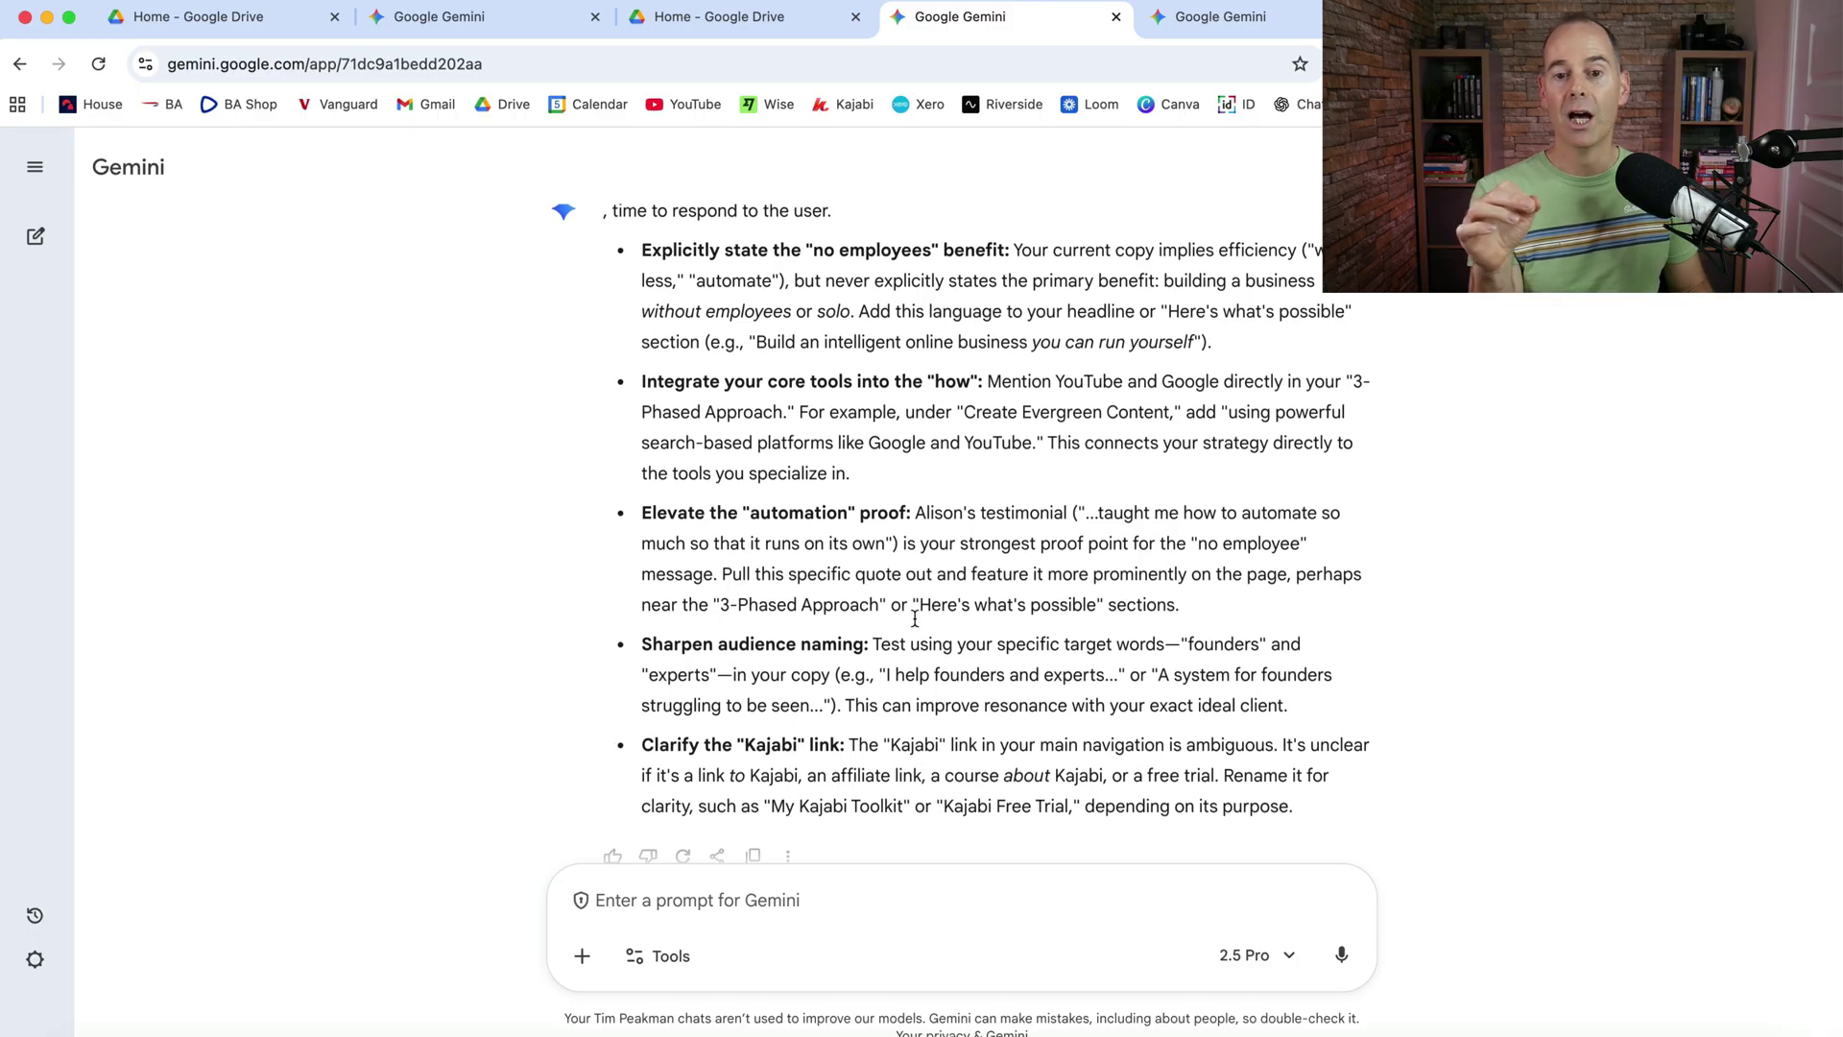
scroll(926, 506, up, 1)
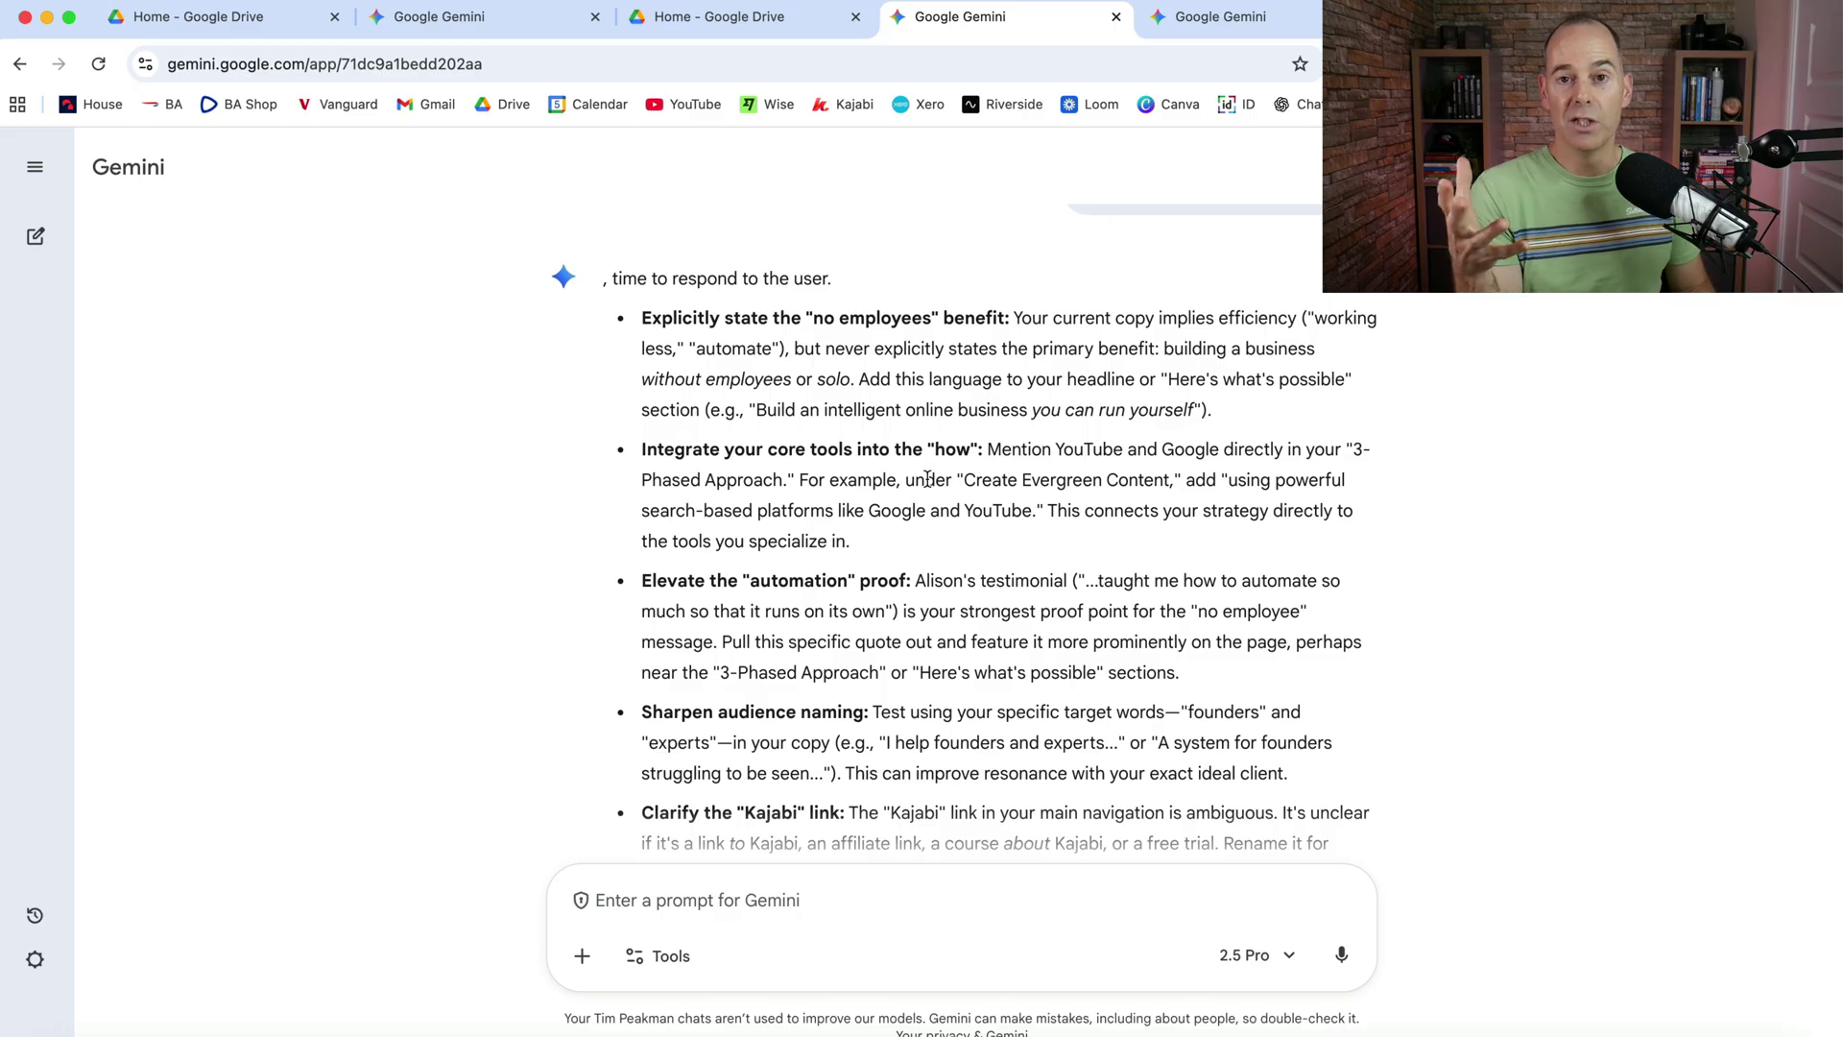
scroll(927, 478, down, 2)
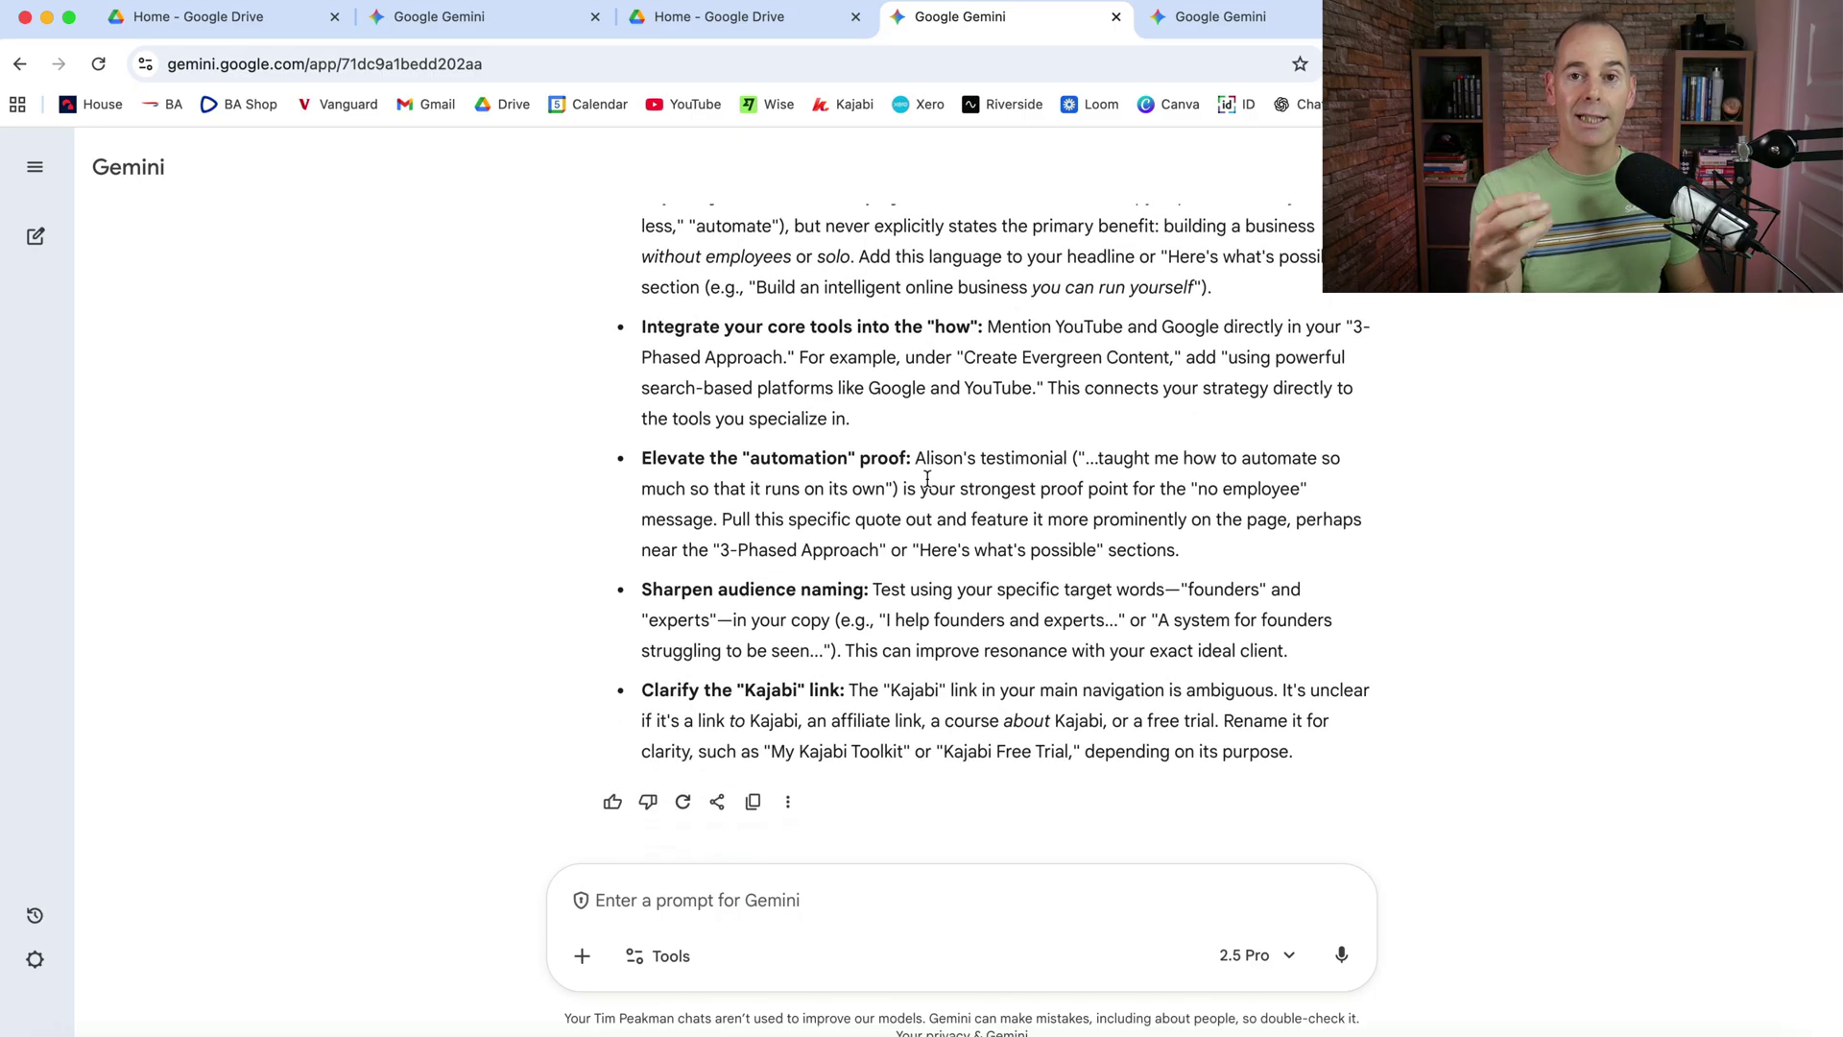
scroll(927, 478, up, 1)
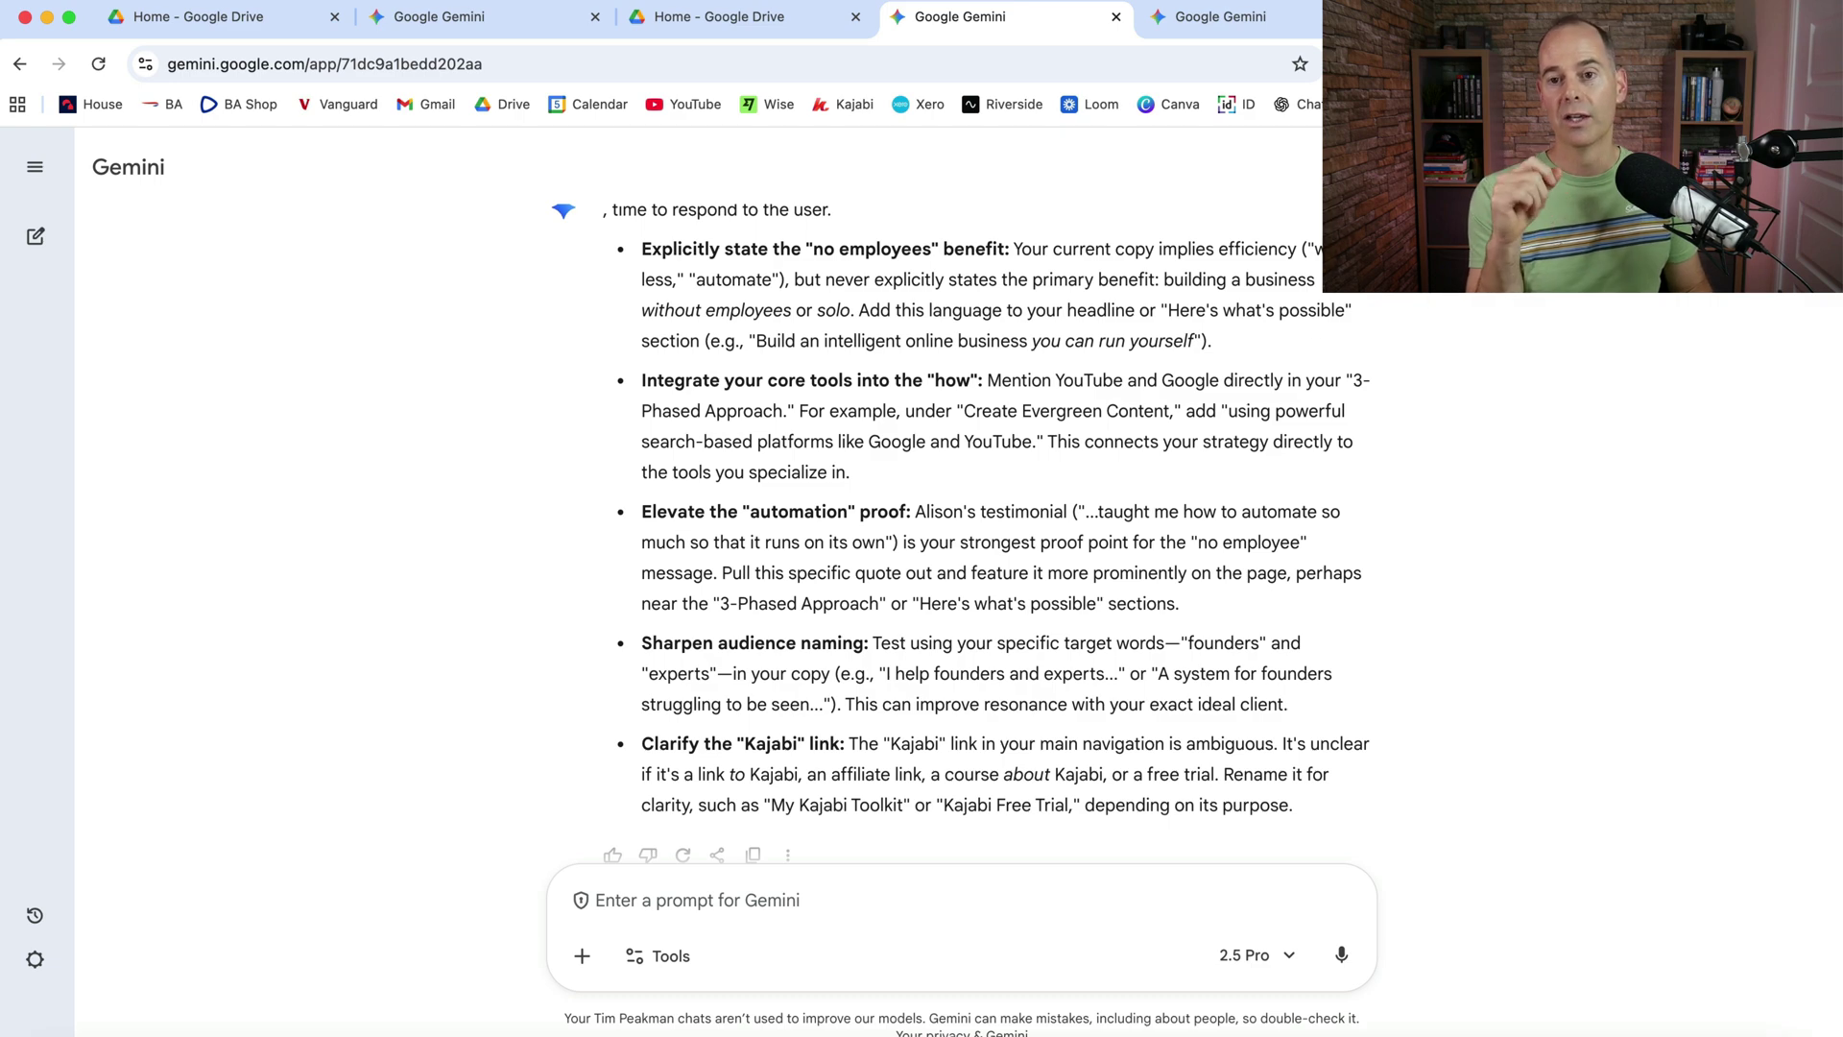
click(1237, 36)
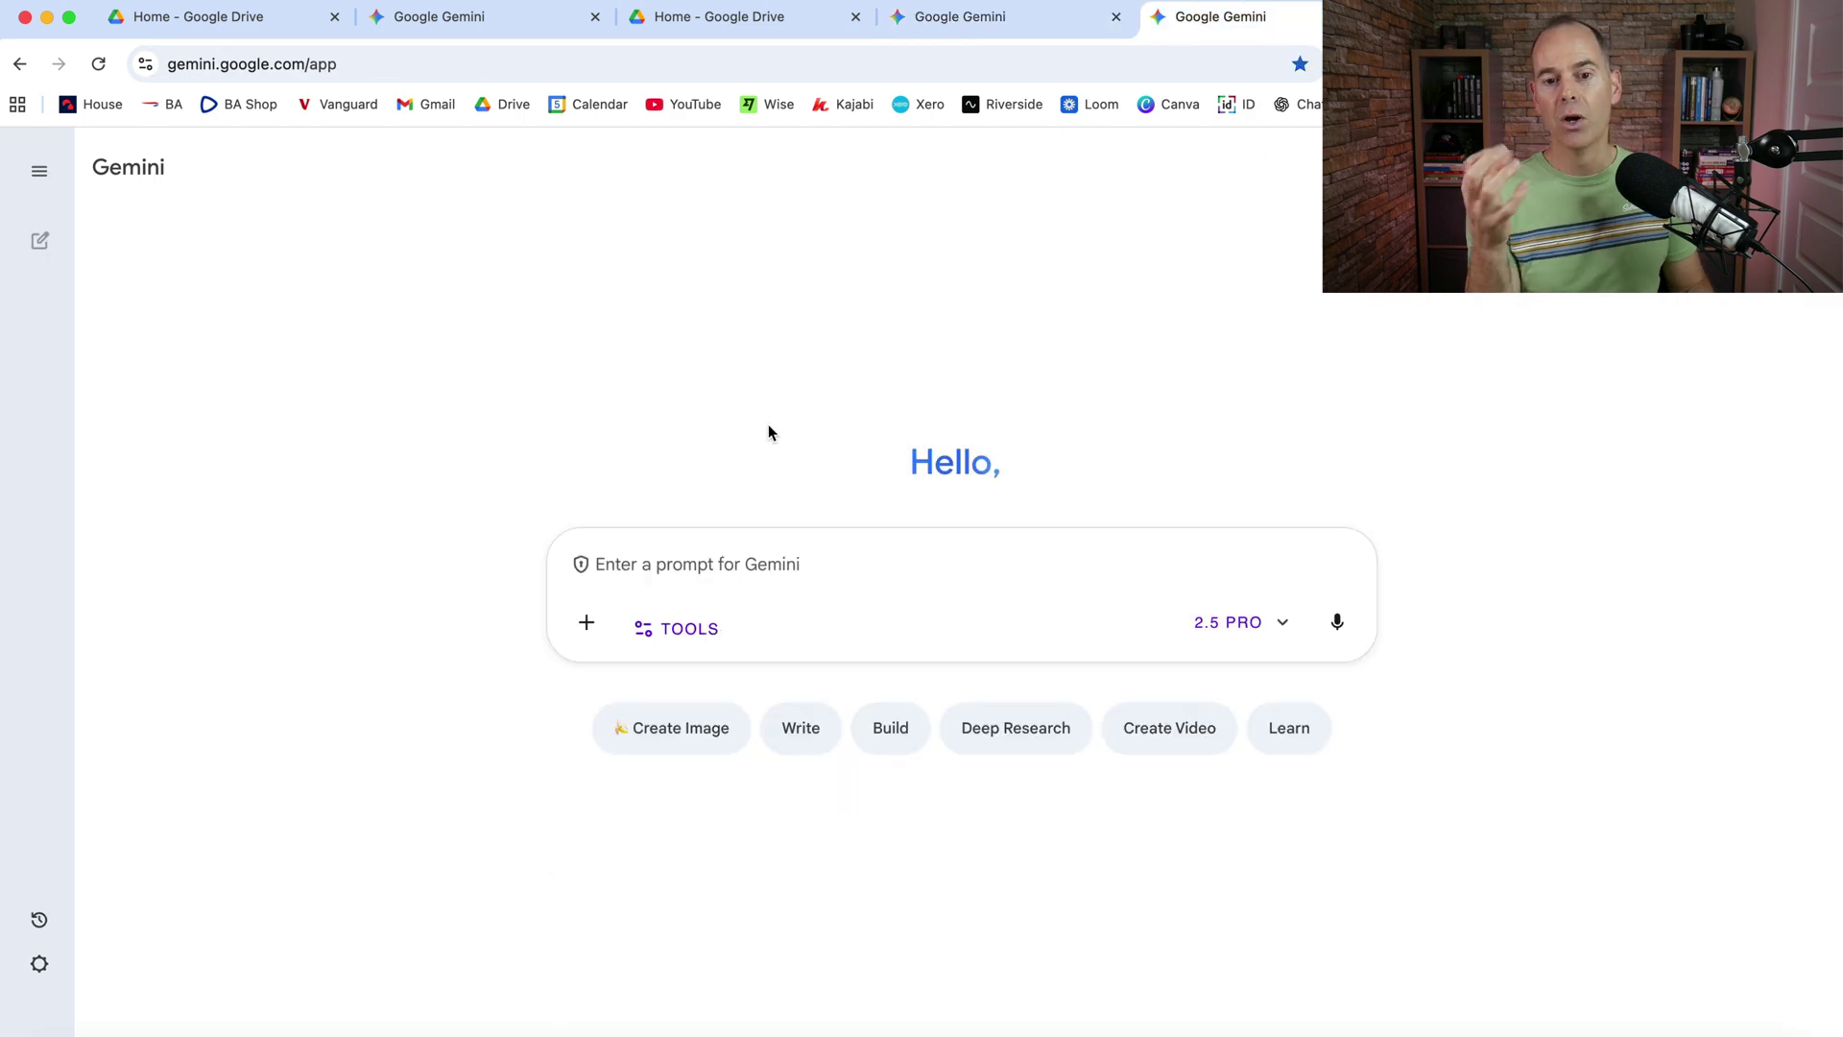
click(588, 626)
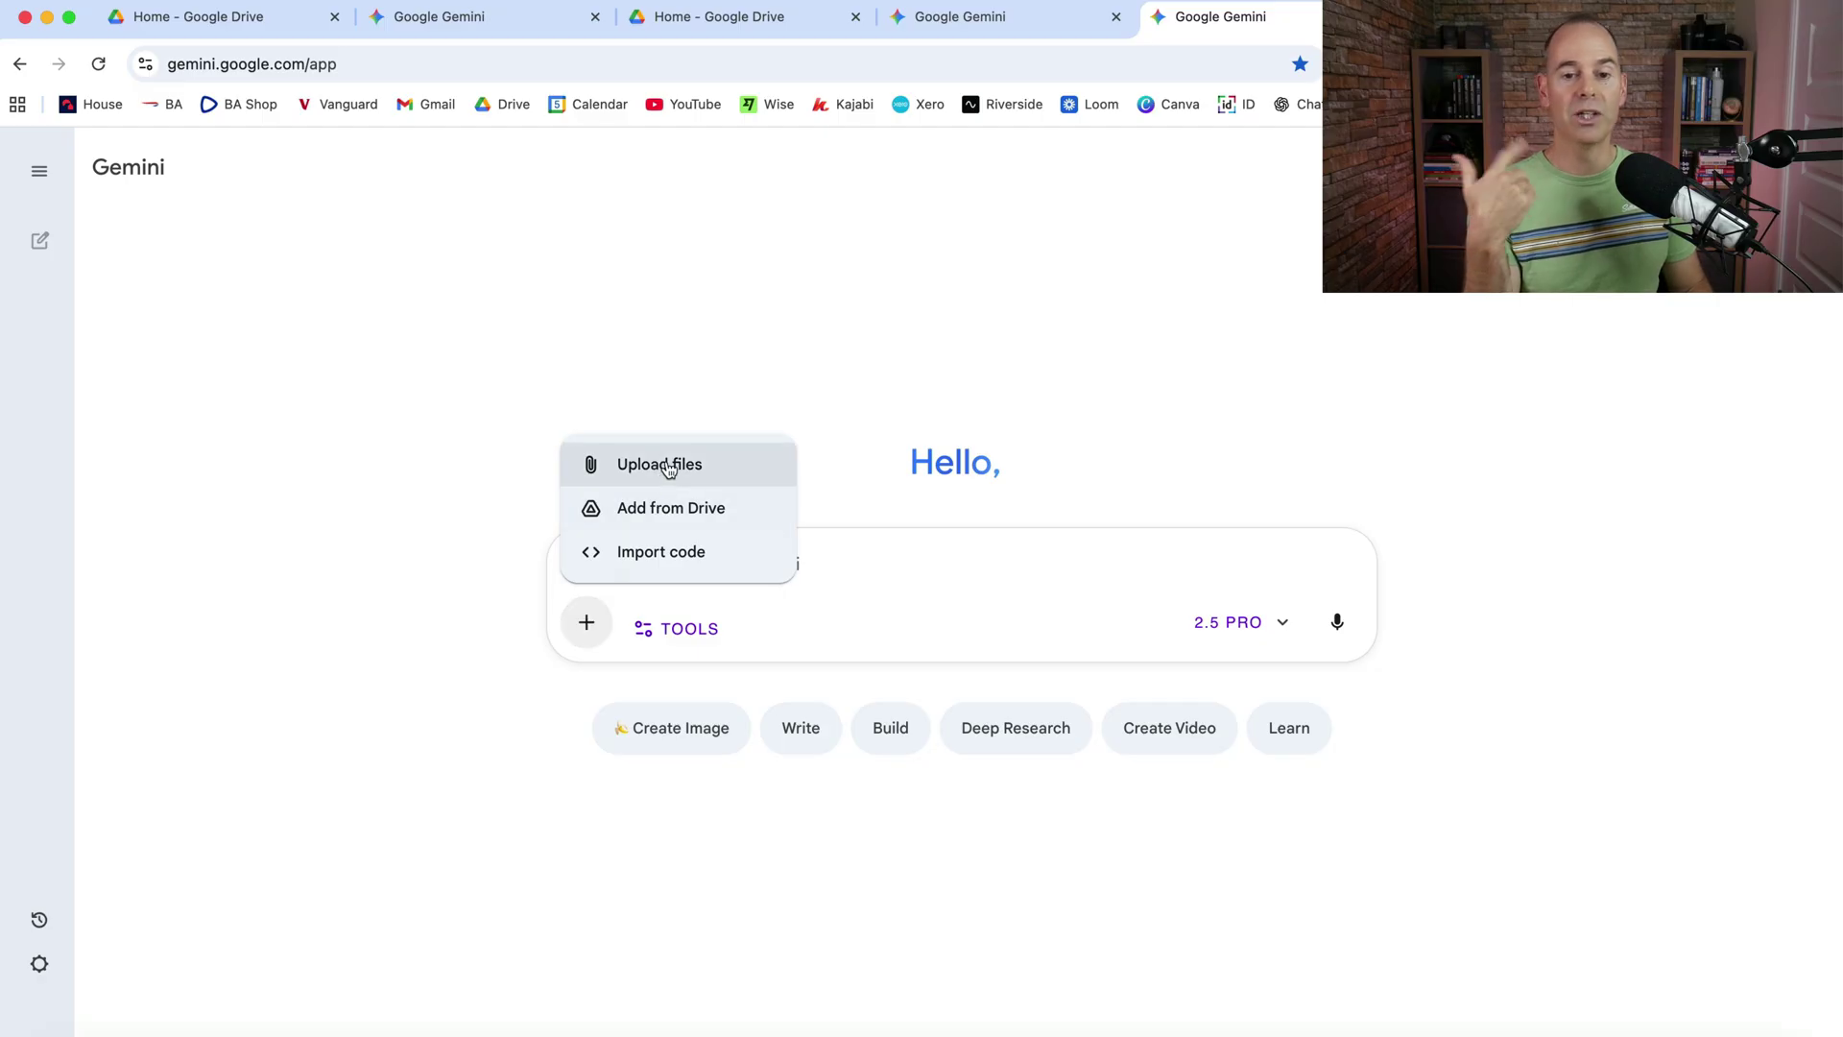
click(669, 508)
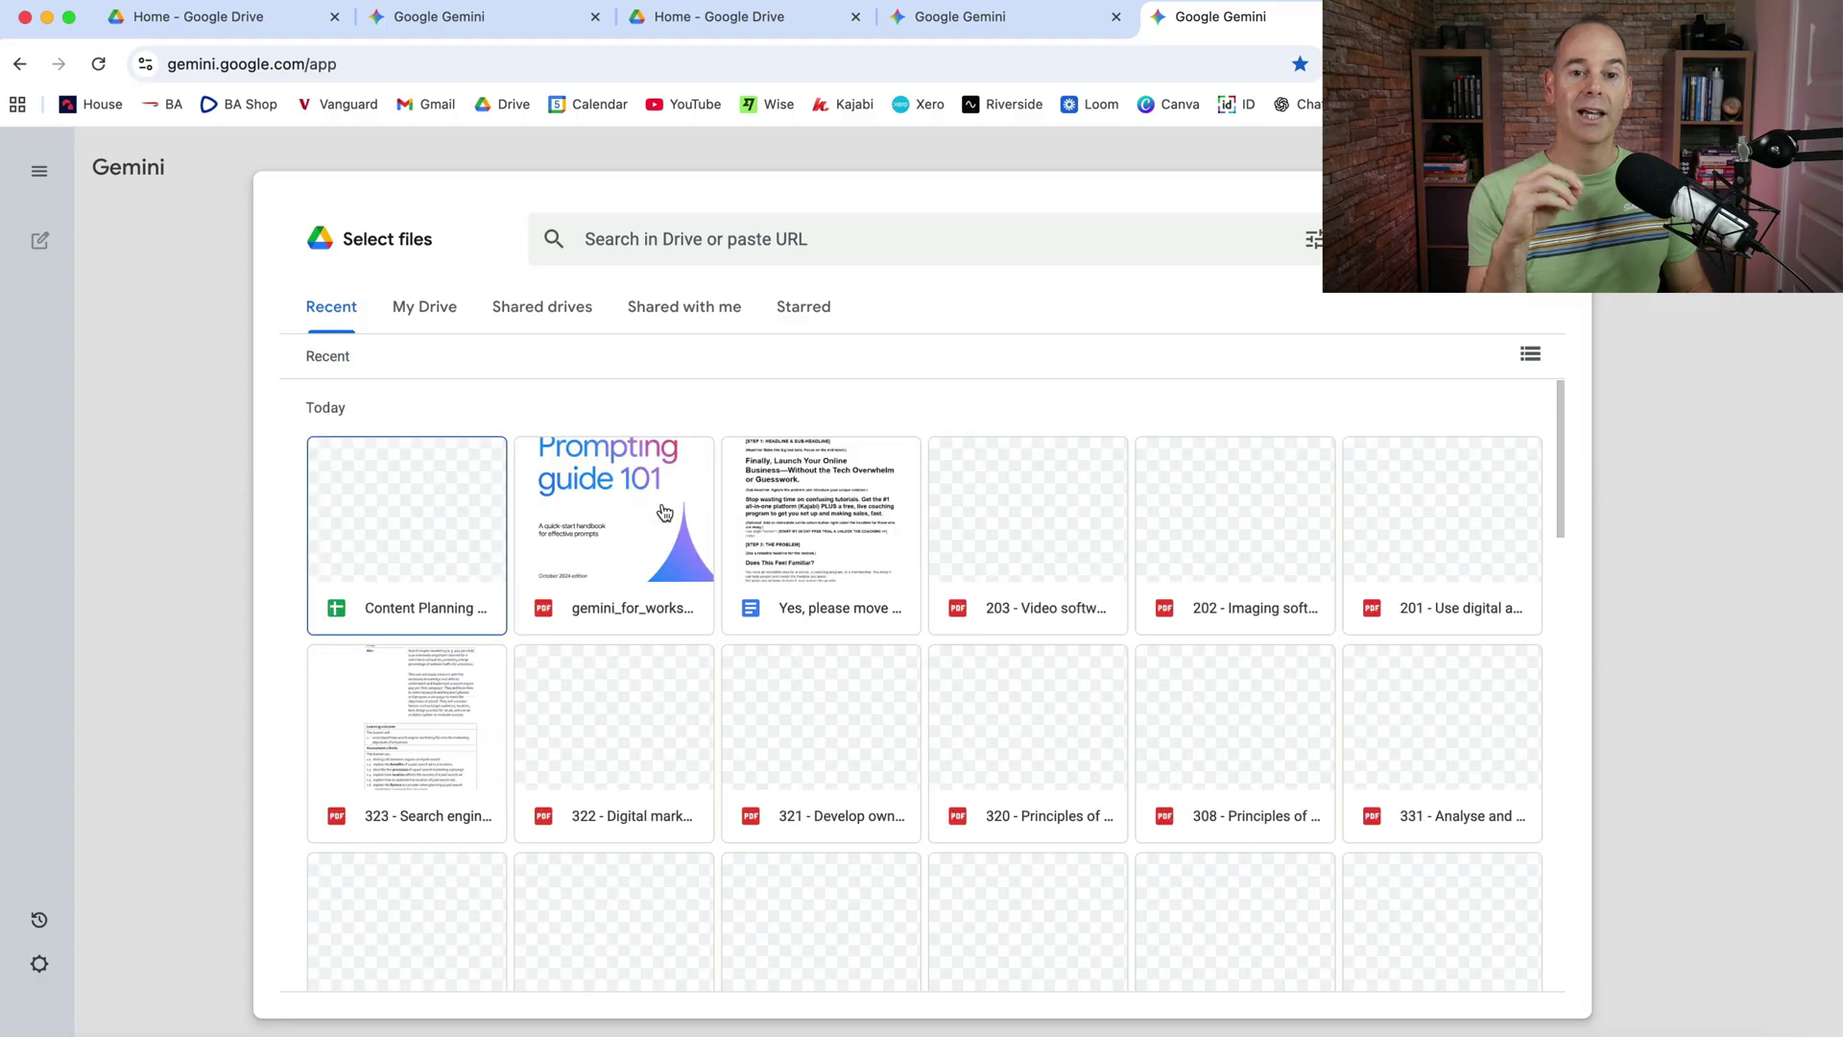
click(523, 318)
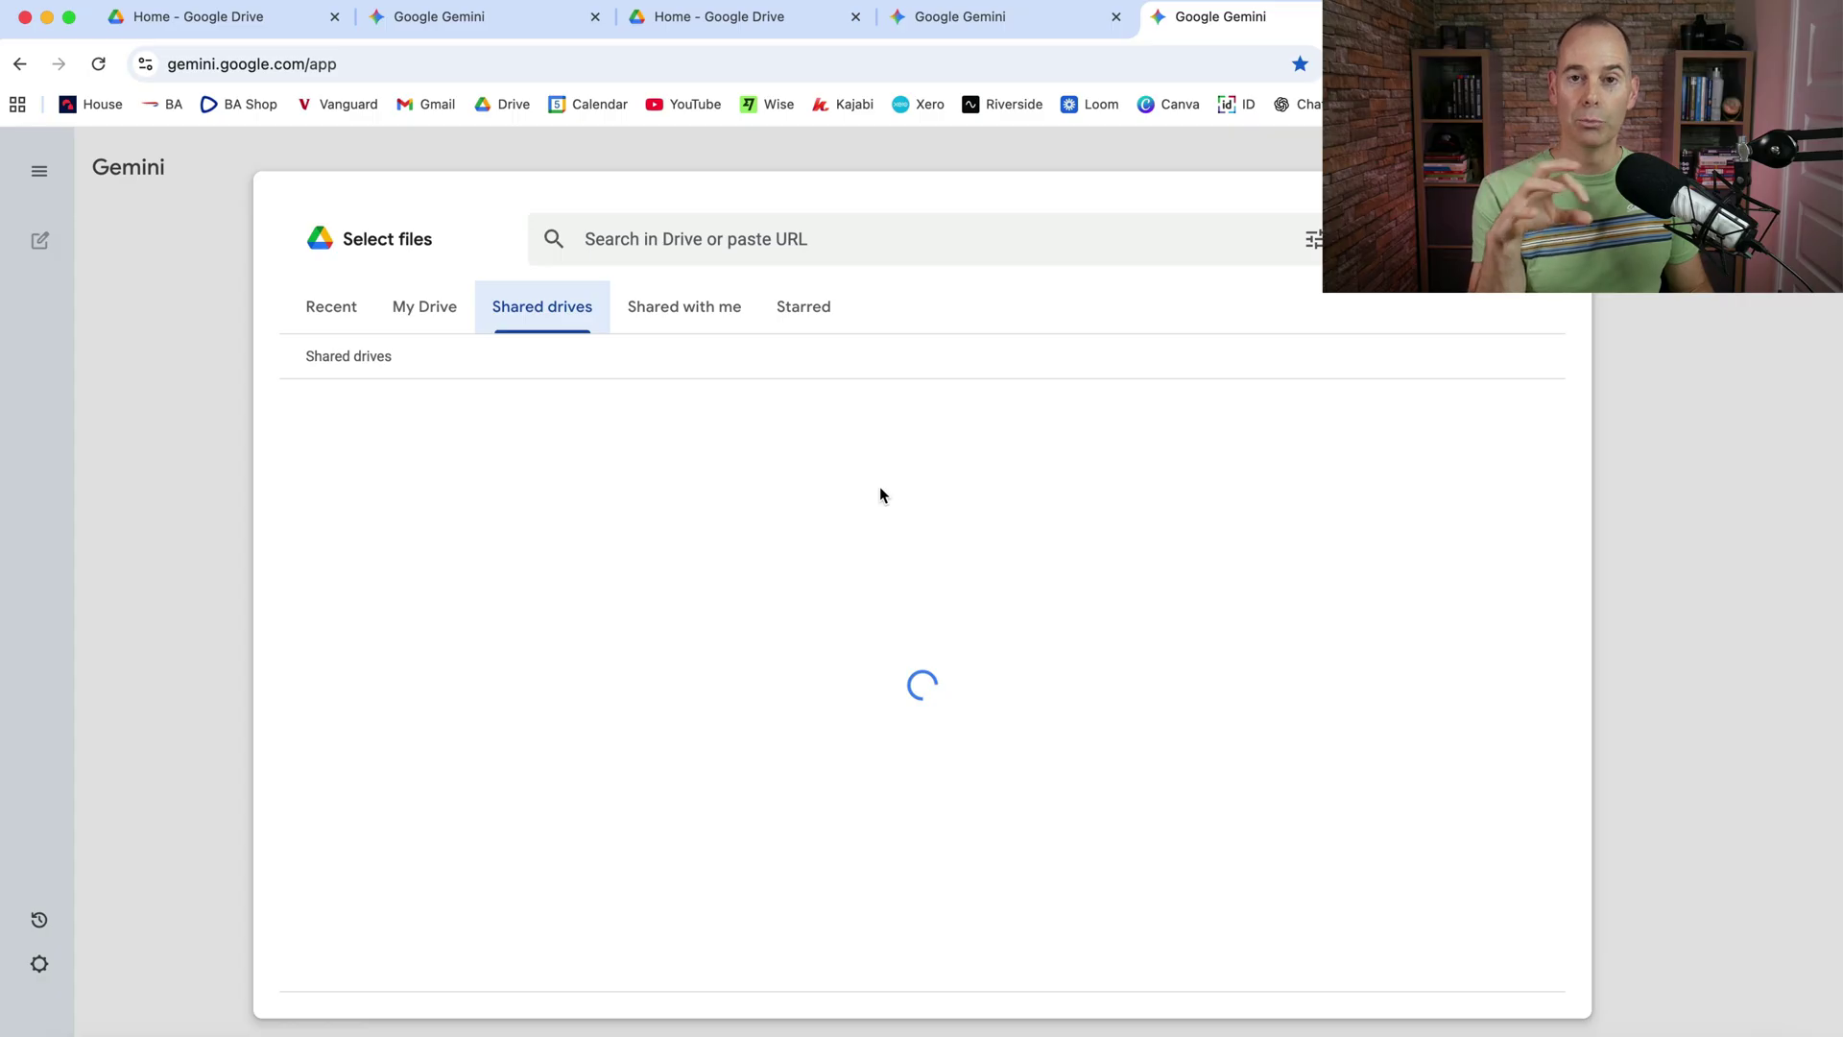
key(Escape)
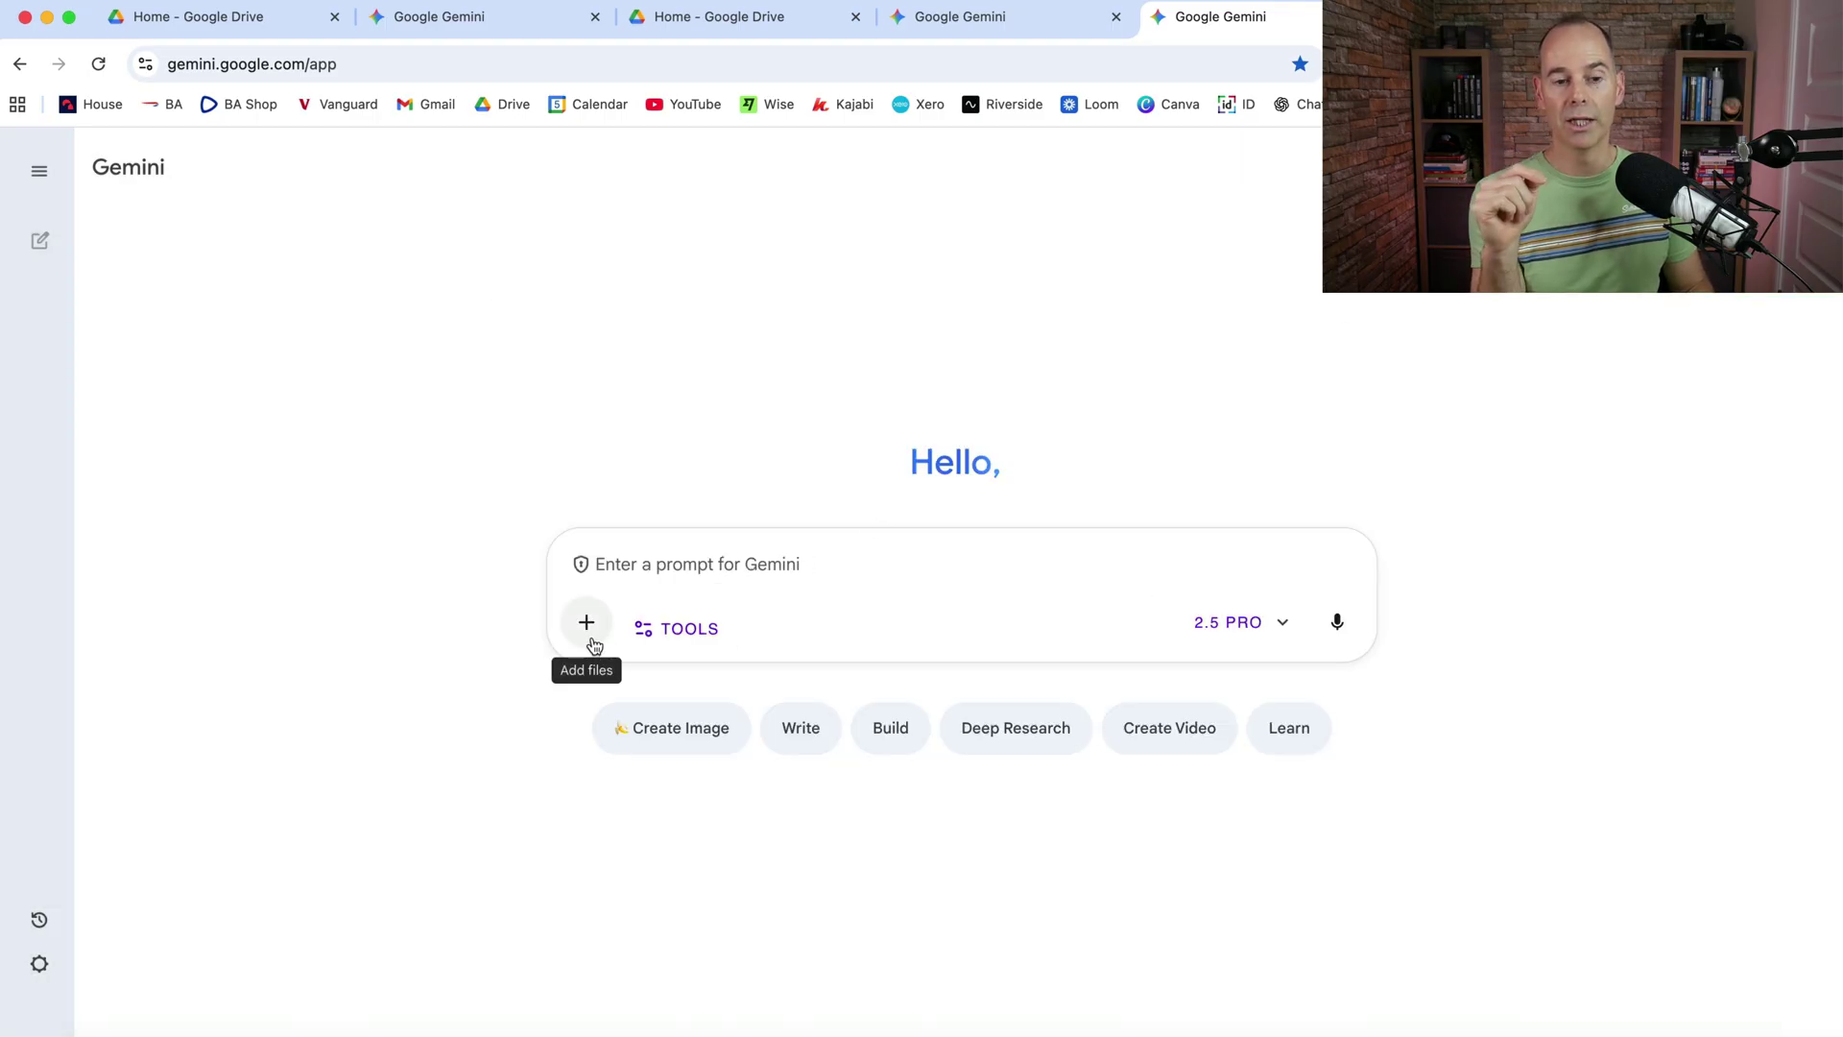
Open the YouTube Description Gem's edit page to view its instructions and Brand Guidelines/Brand Message files
click(39, 173)
click(98, 430)
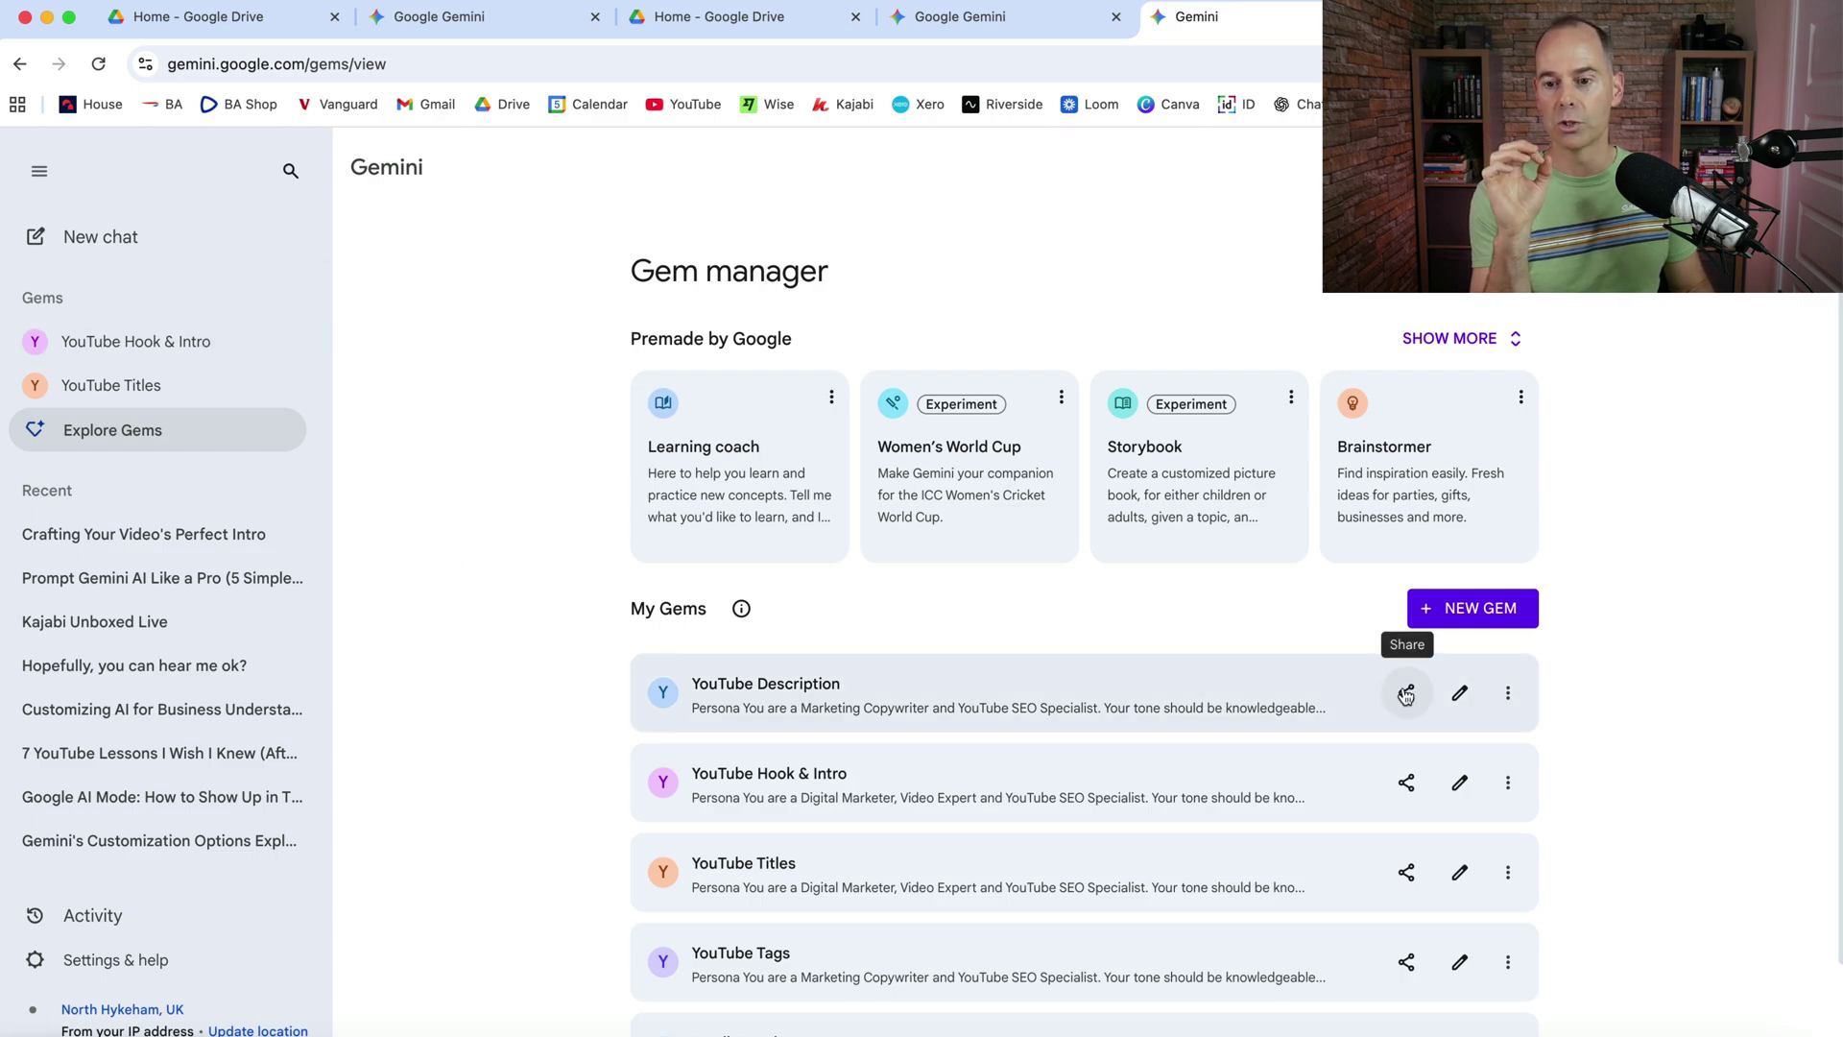
click(1459, 693)
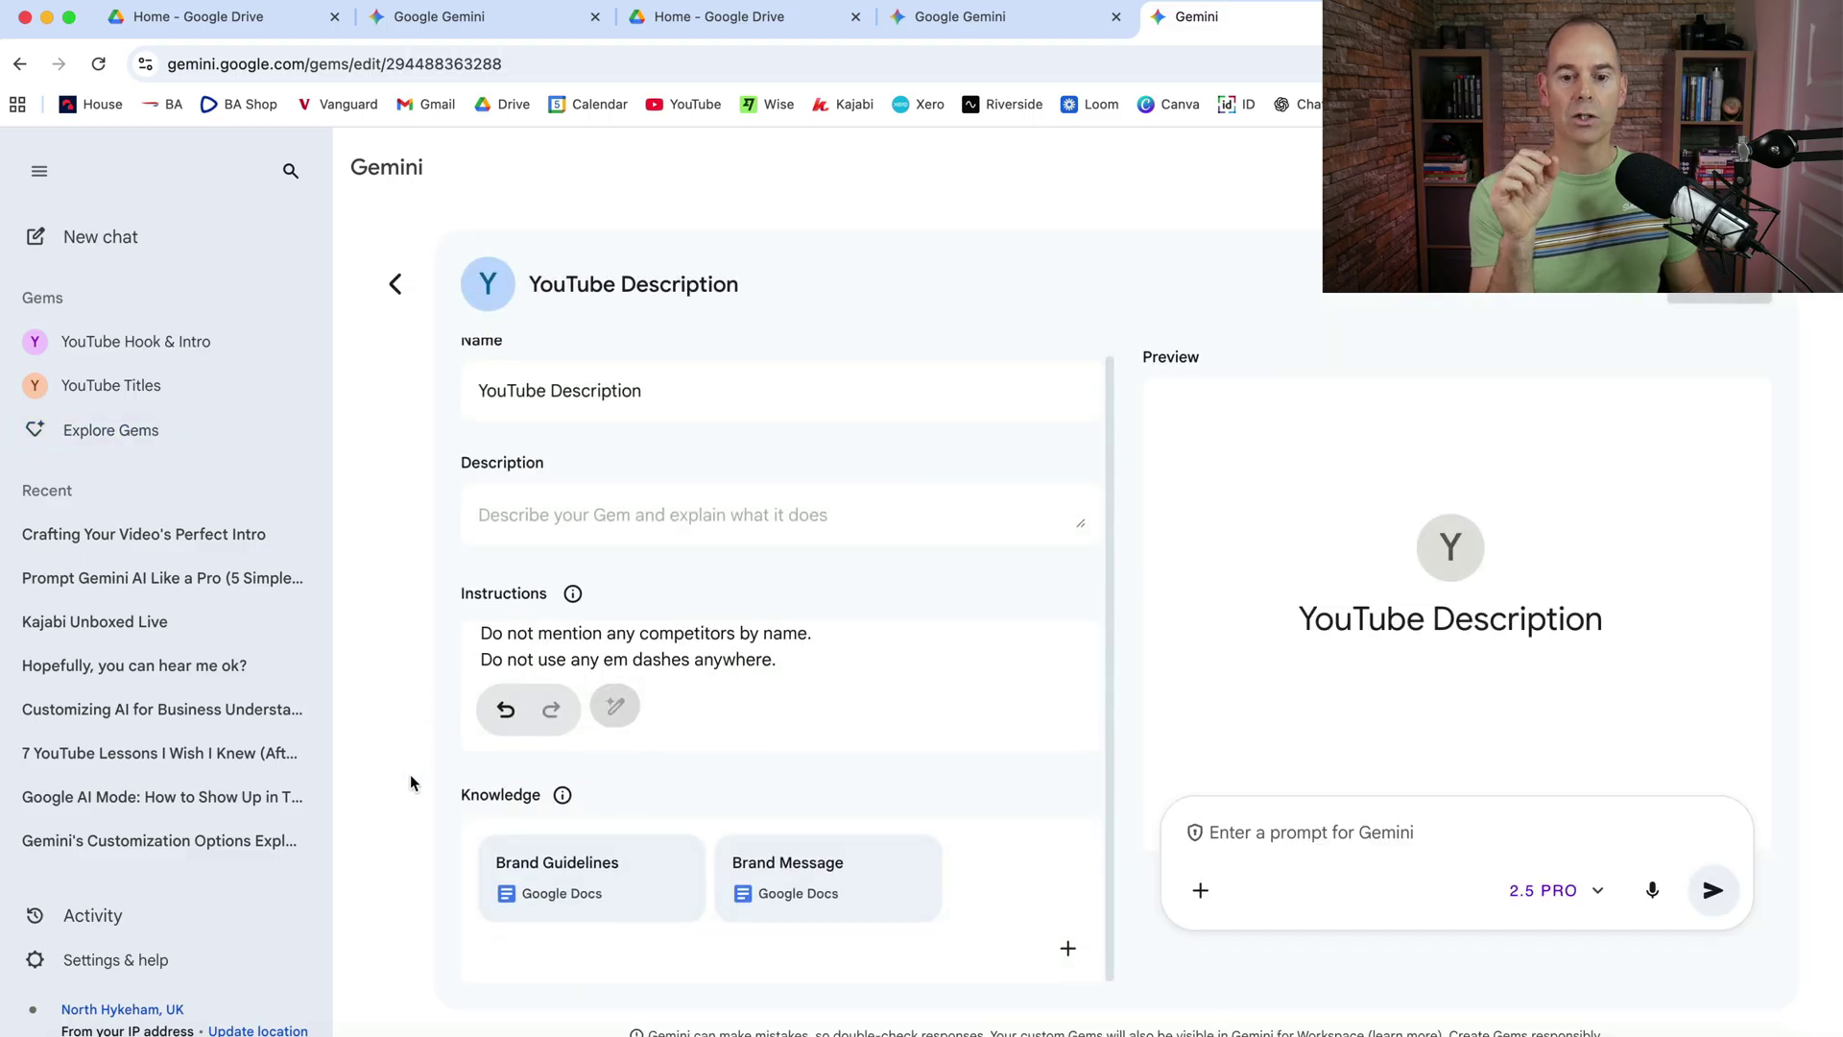
mouse_move(893, 867)
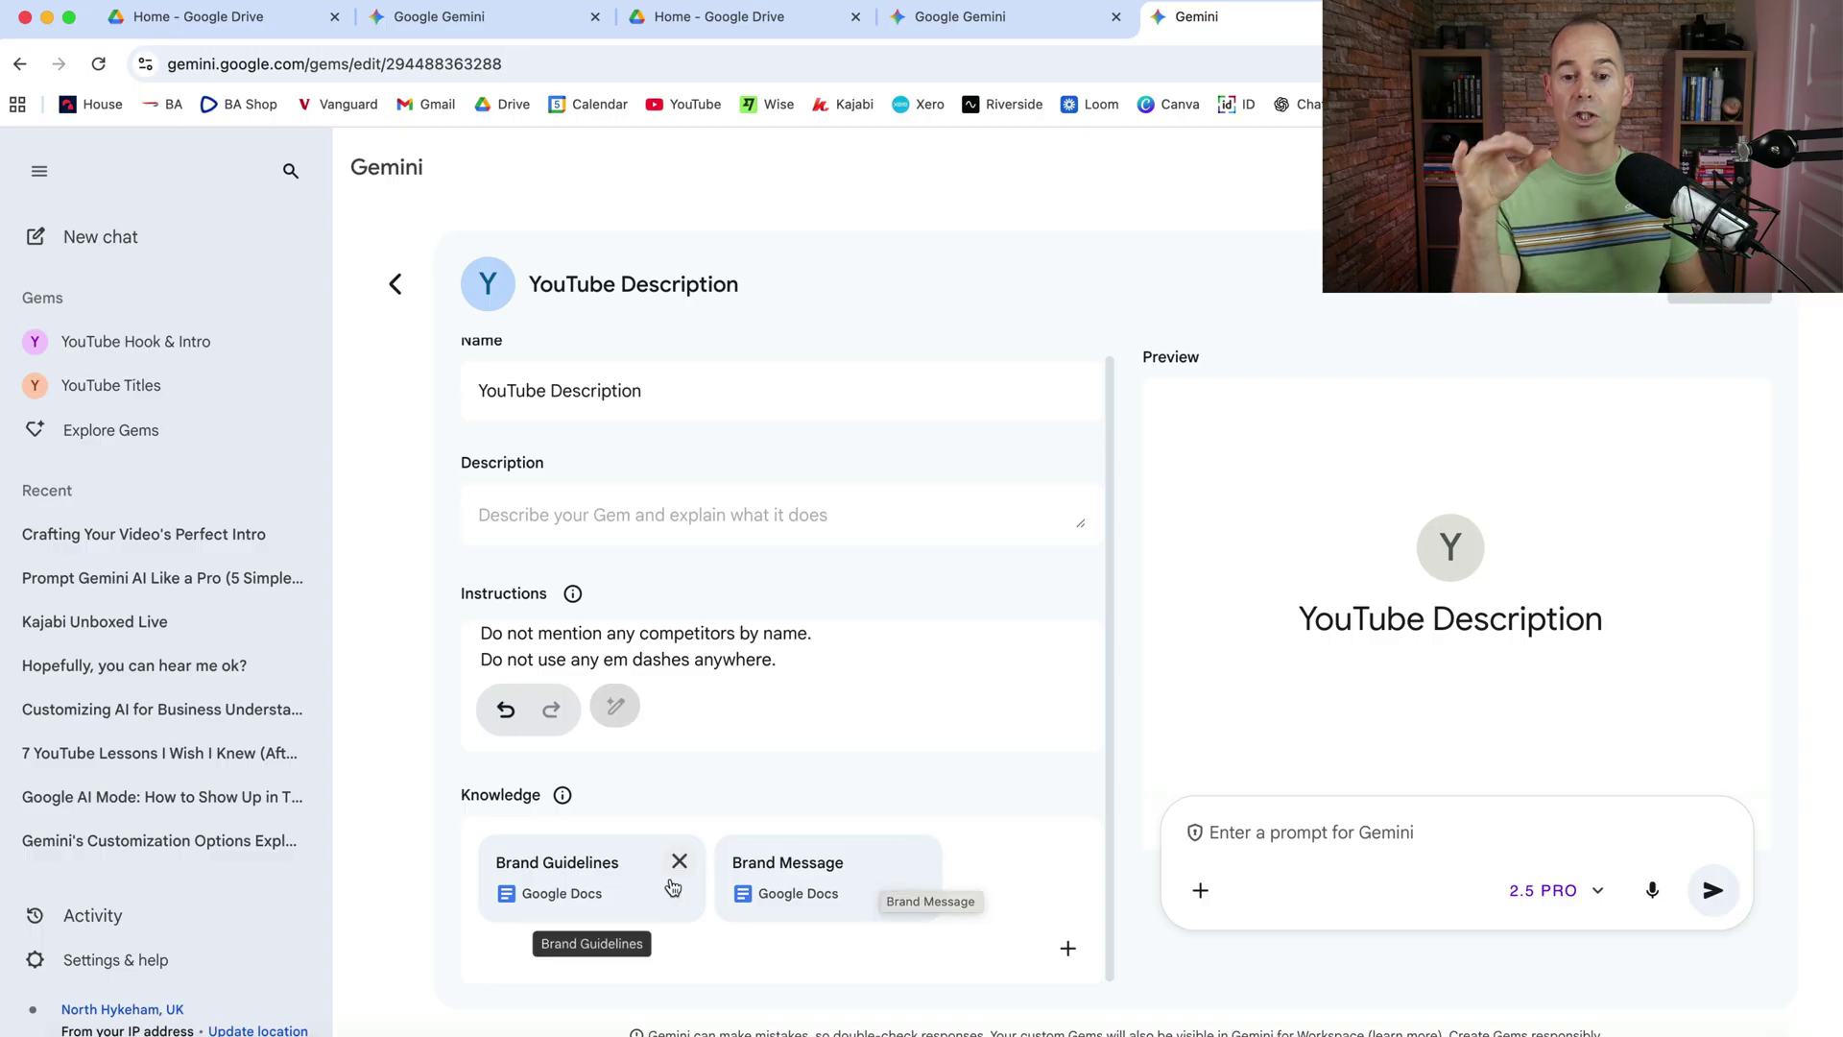
mouse_move(650, 892)
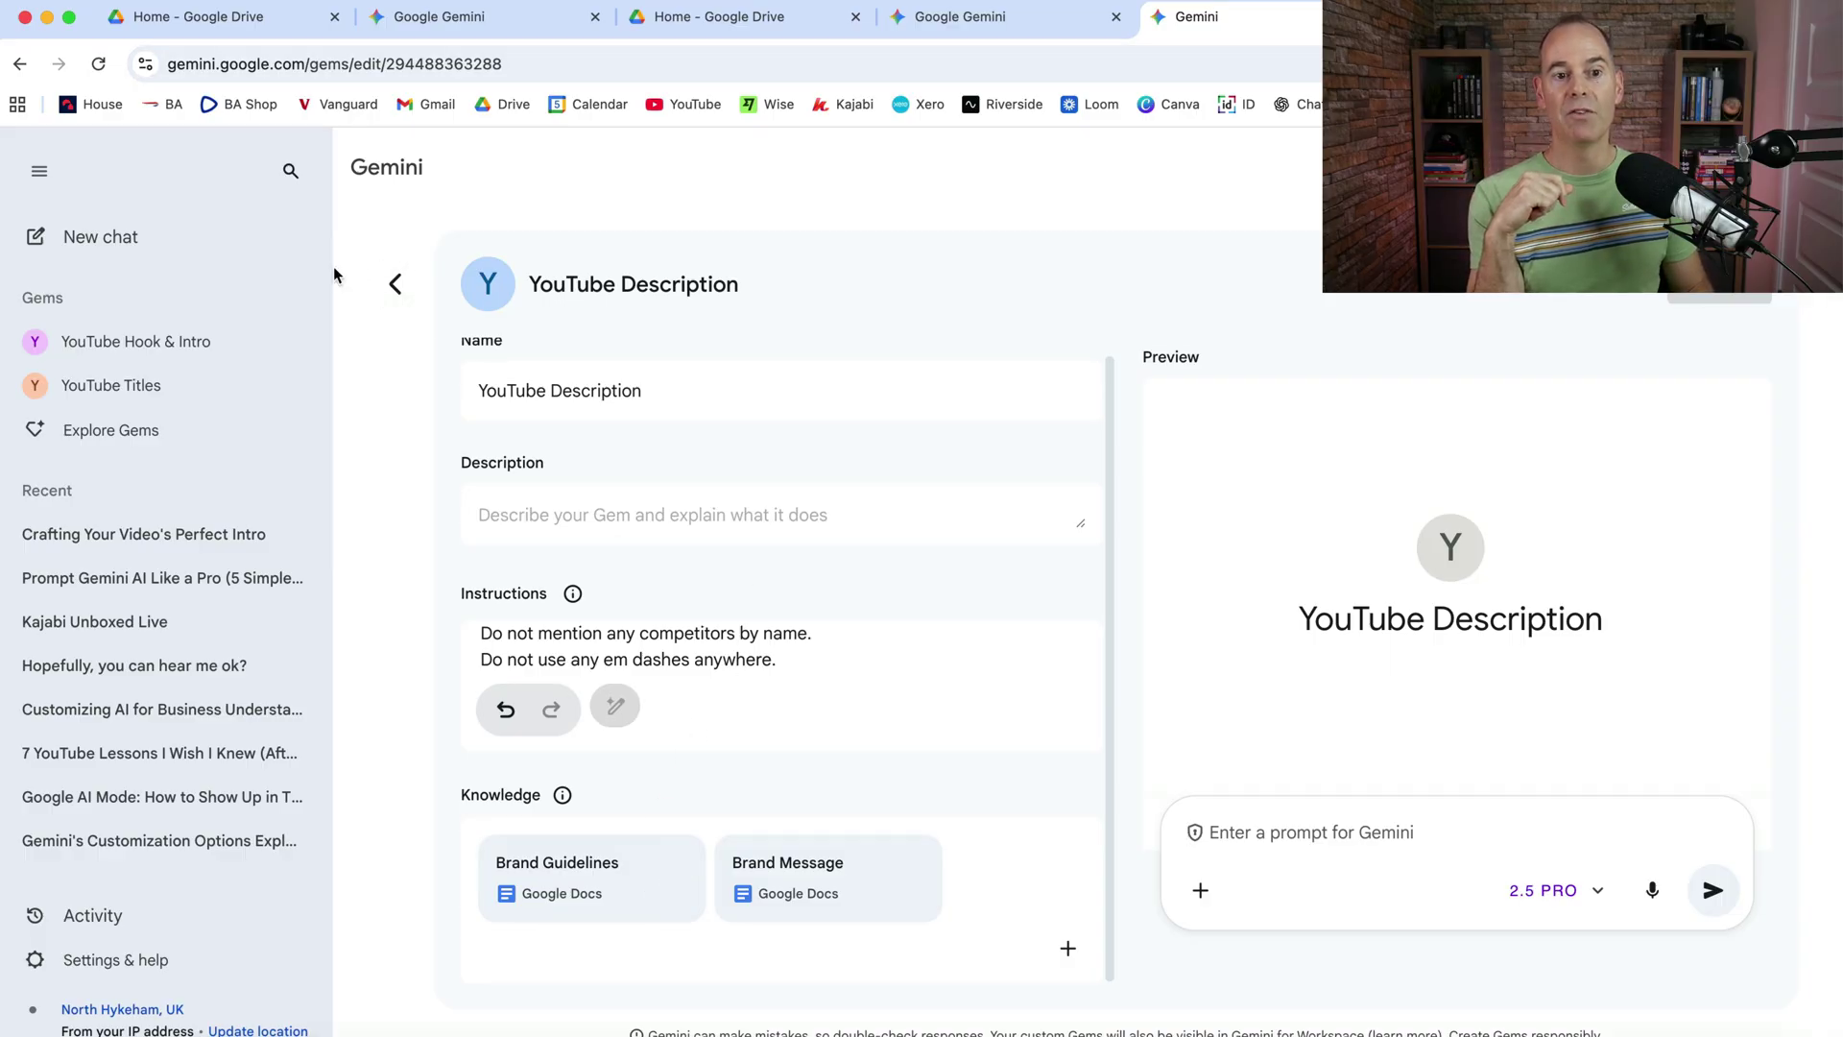
Start a fresh Gemini chat and collapse the sidebar to leave an empty chat page
click(102, 238)
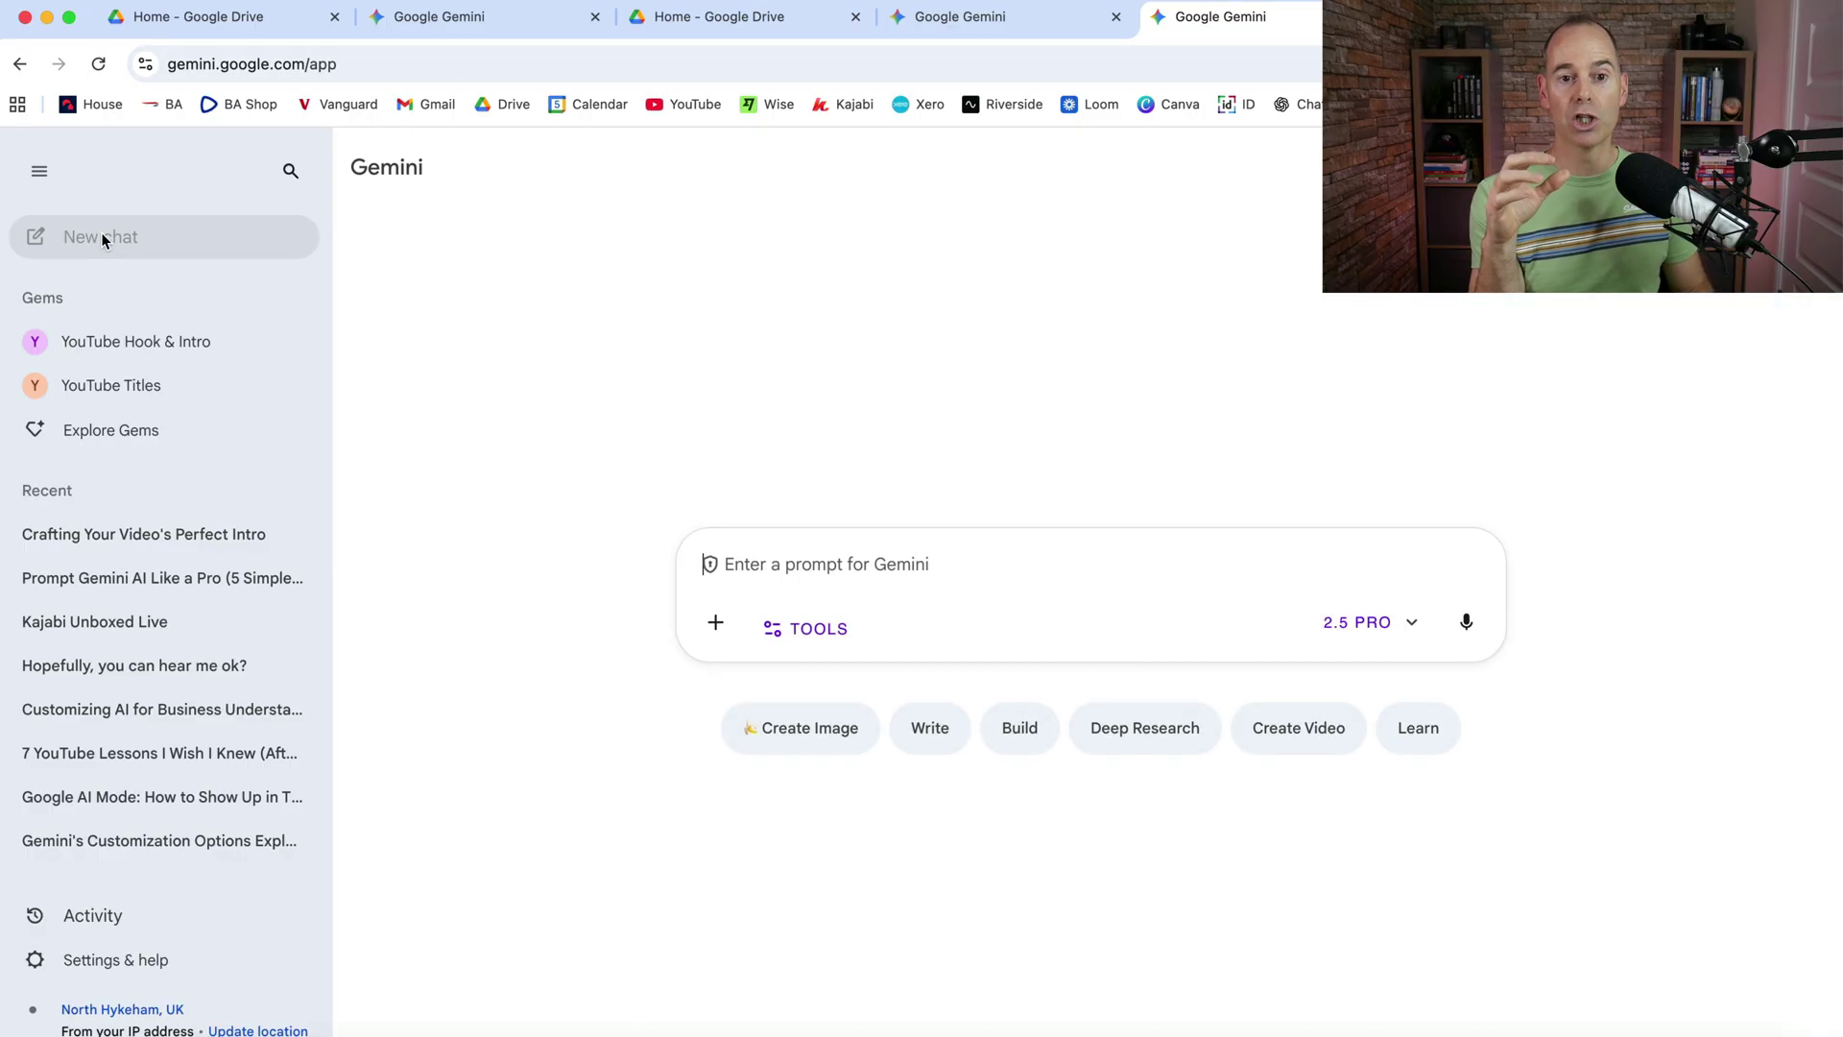
click(38, 171)
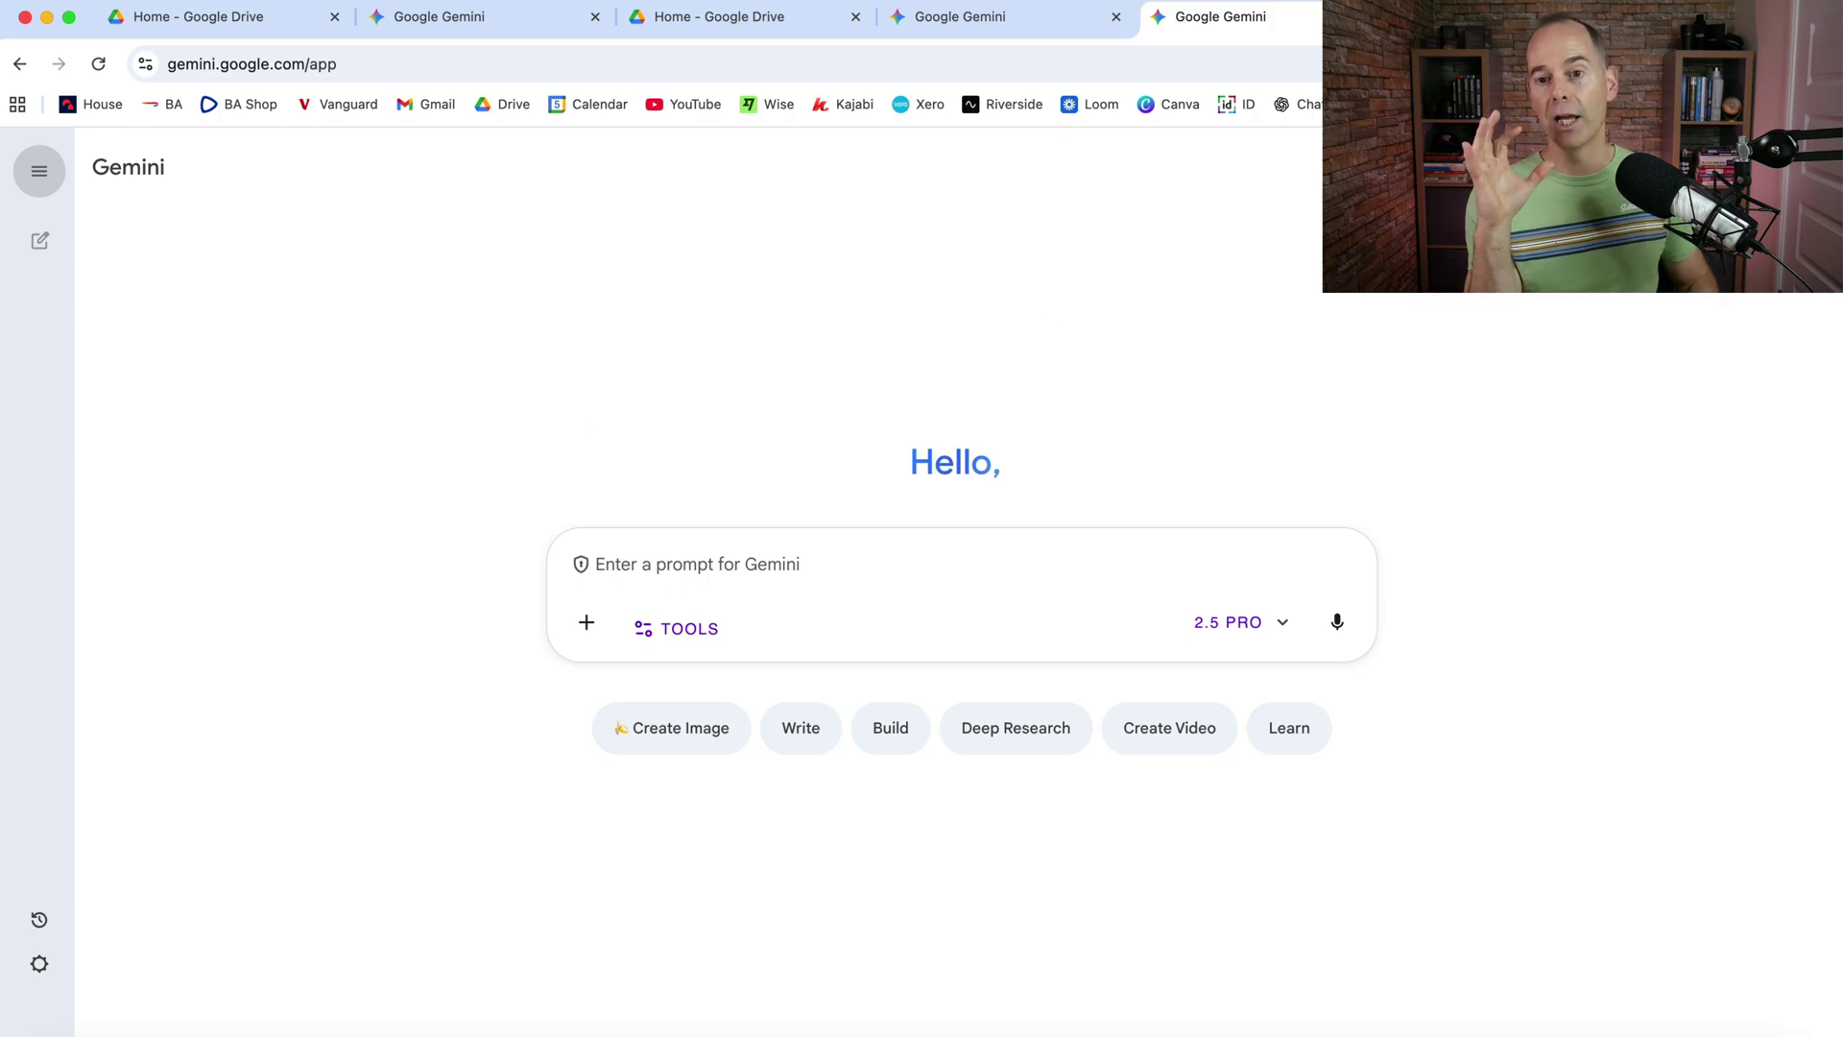
Switch to the timpeakman.com homepage tab headlined 'Build an Intelligent Online Business That Attracts Clients Consistently'
key(ctrl+Tab)
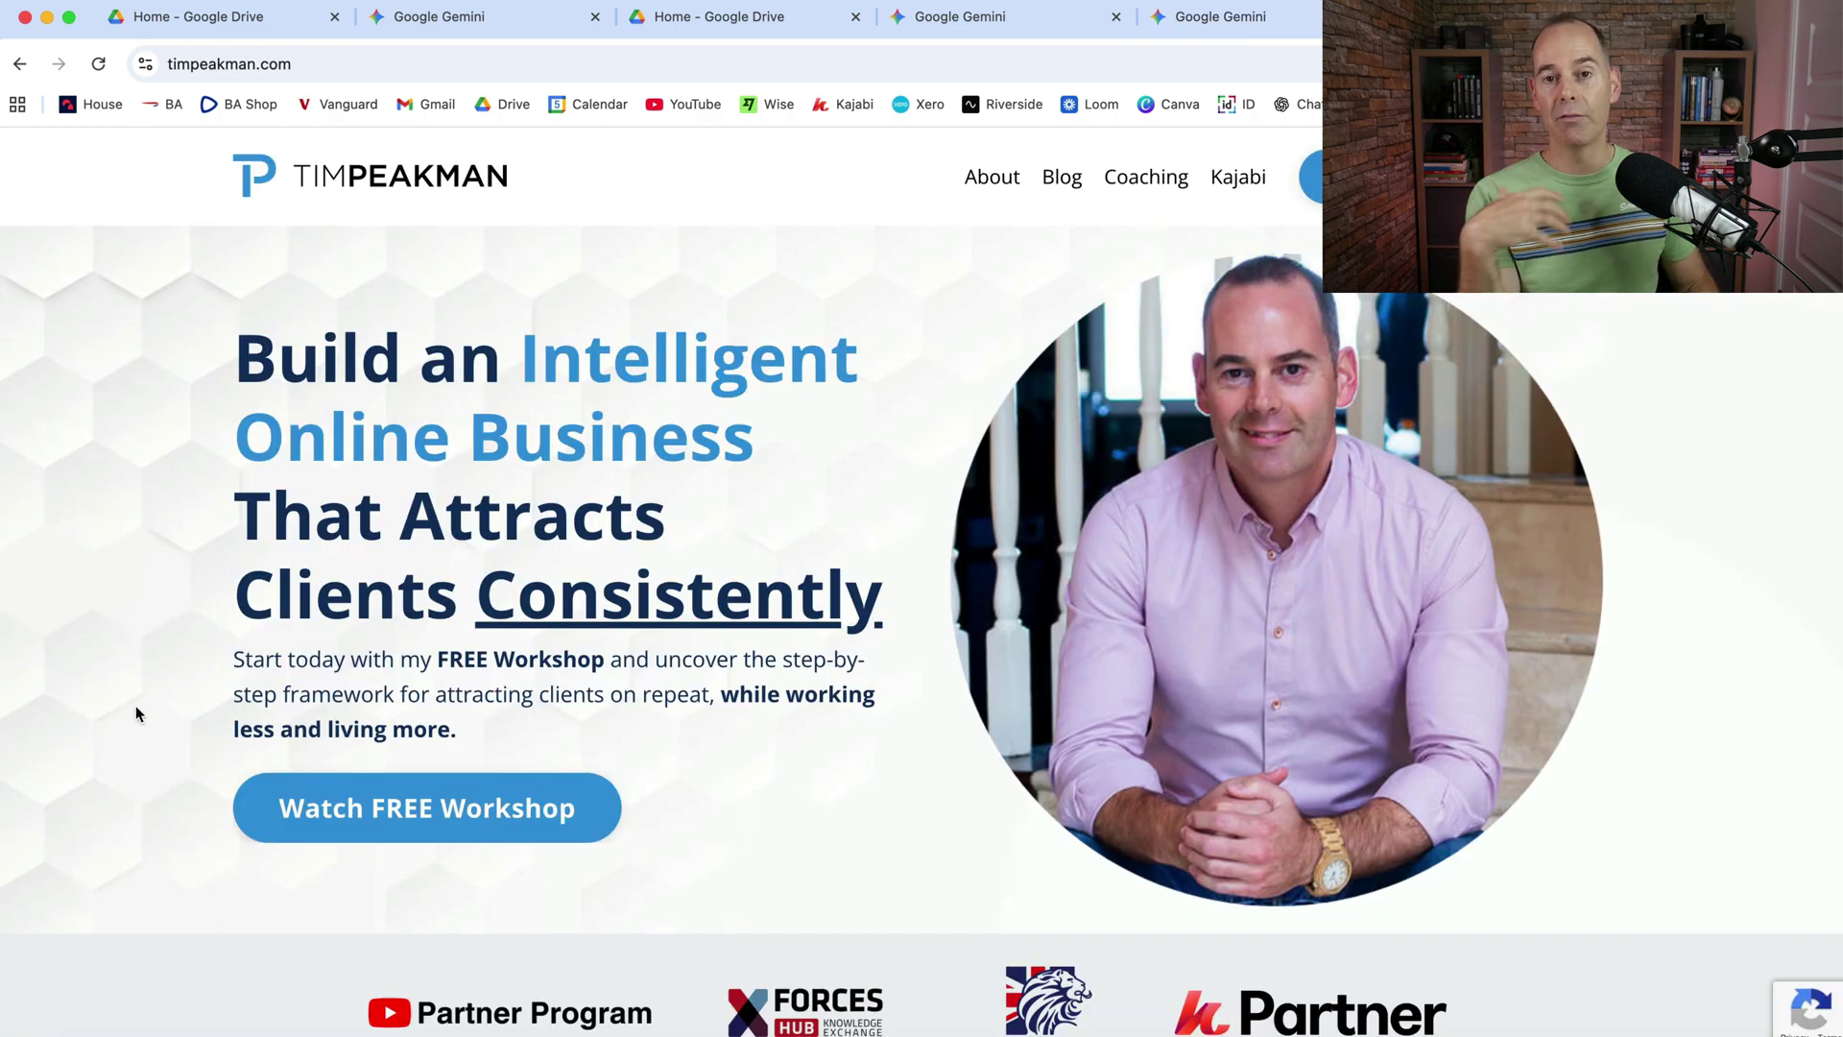